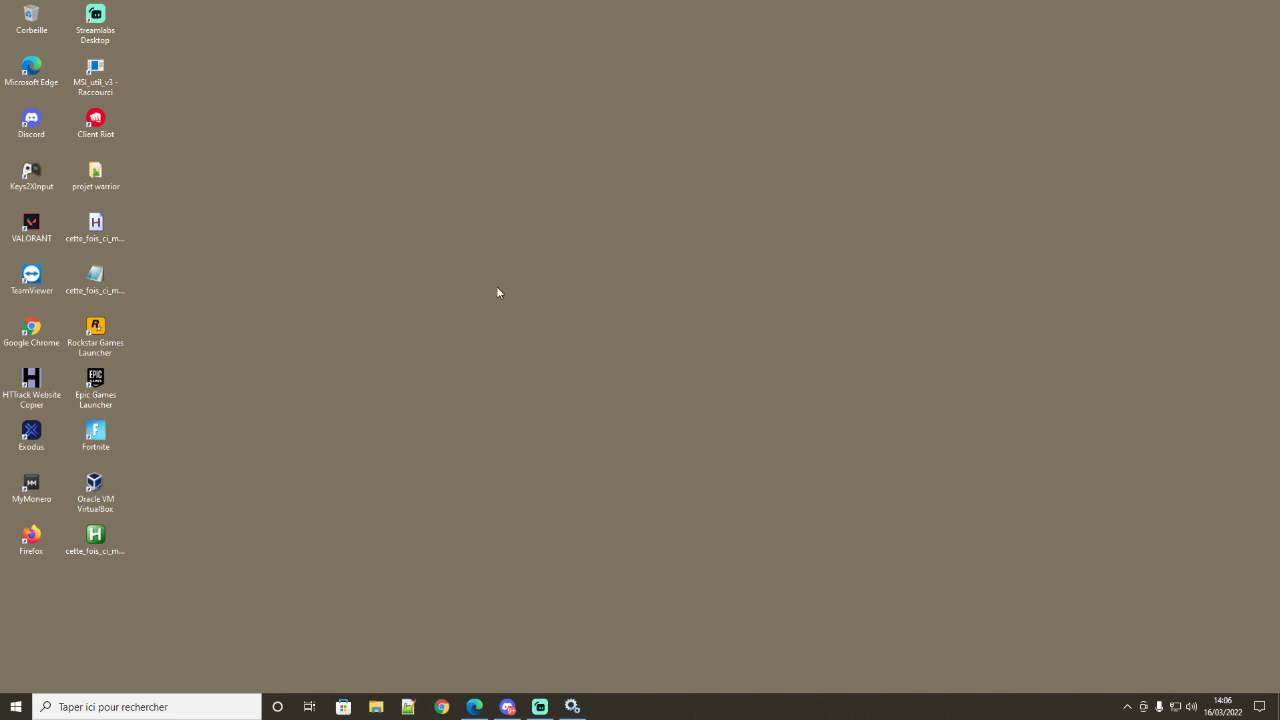
Step: Open the NVIDIA Control Panel from the desktop and enlarge its window in width and height
right_click(505, 313)
click(565, 420)
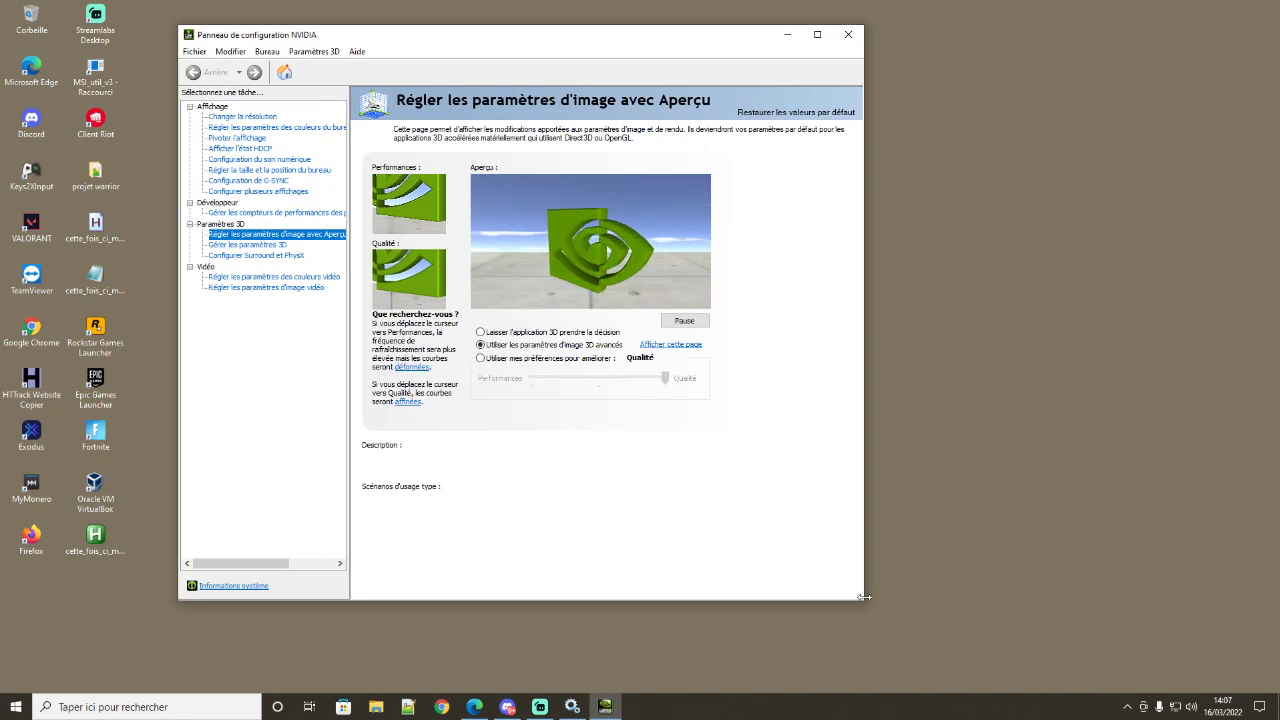
drag(864, 597, 1043, 599)
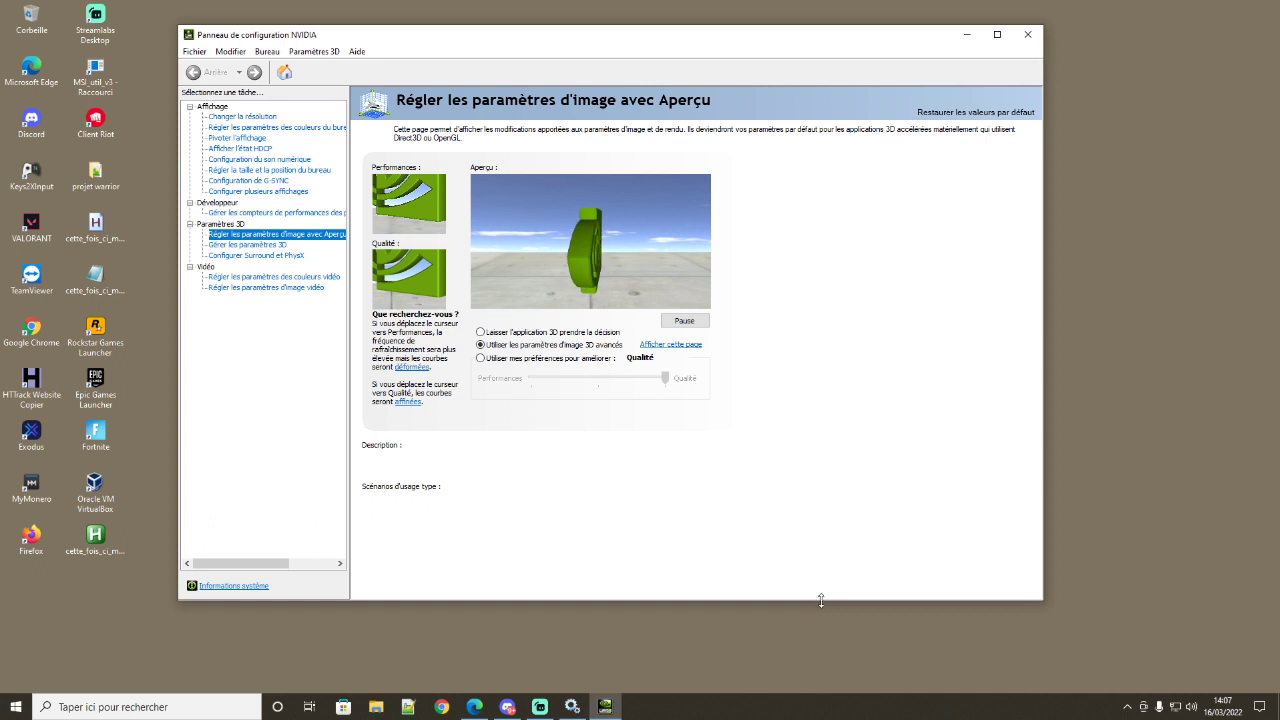
drag(820, 600, 820, 646)
Step: Open the resolution settings and check the refresh rate choices for the Dell display
click(243, 117)
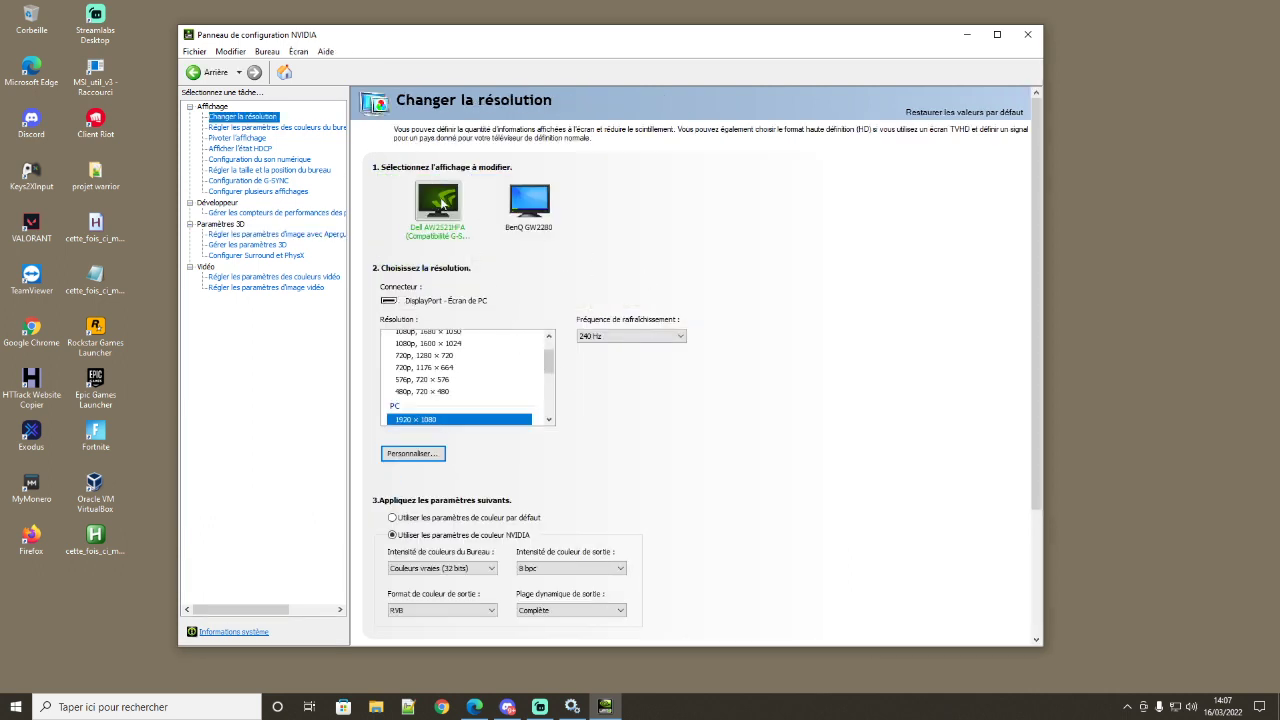
scroll(647, 467, down, 1)
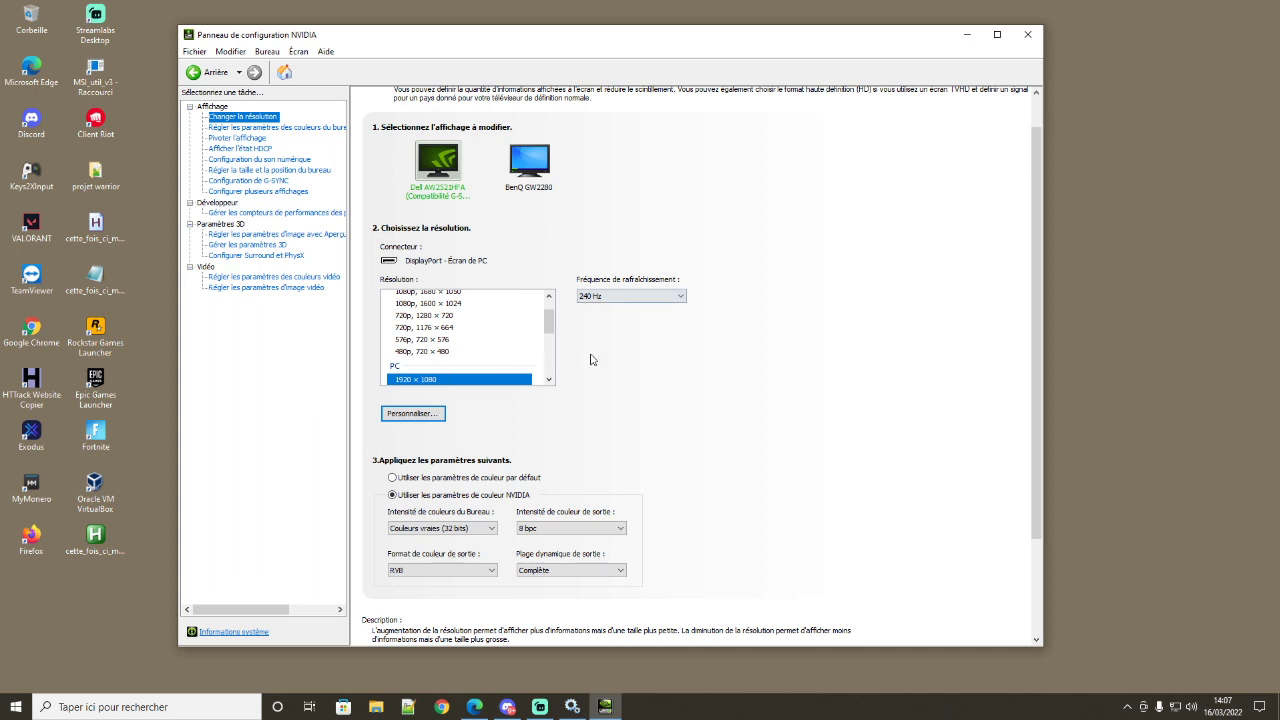
click(619, 296)
click(674, 291)
scroll(694, 502, down, 1)
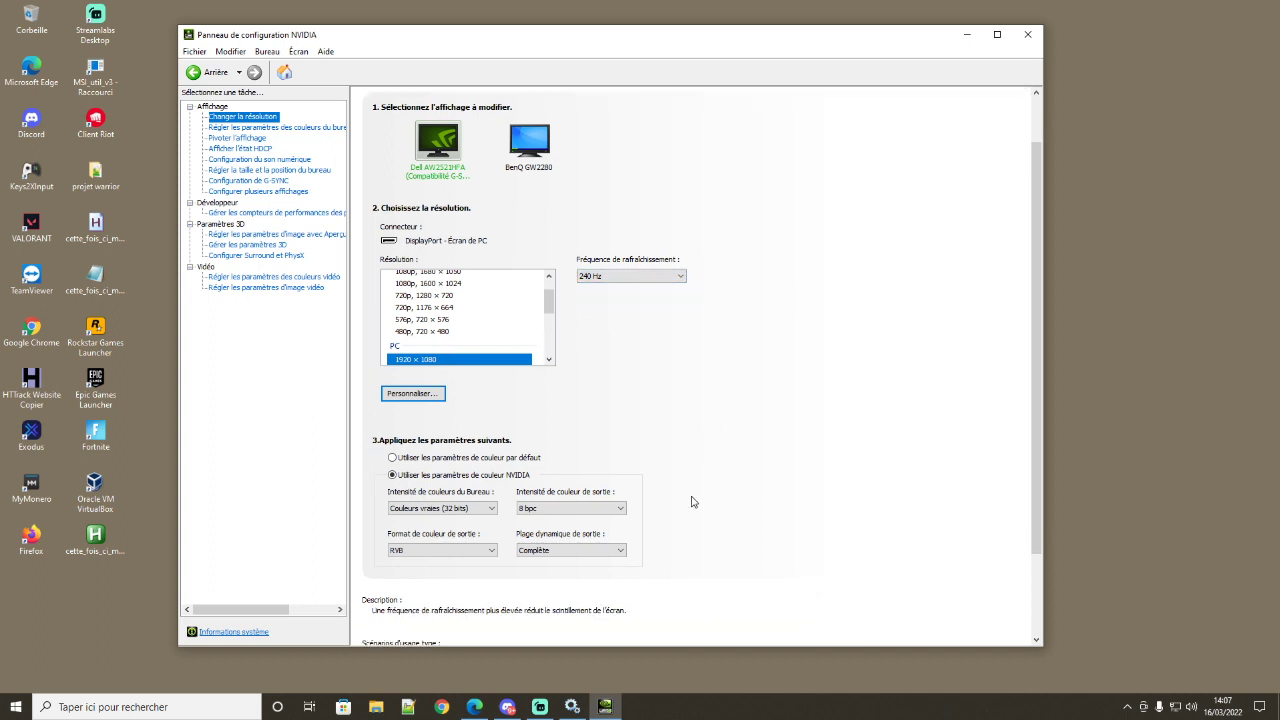
Step: Check the NVIDIA colour settings for the Dell display, including output colour format and dynamic range
scroll(694, 502, down, 2)
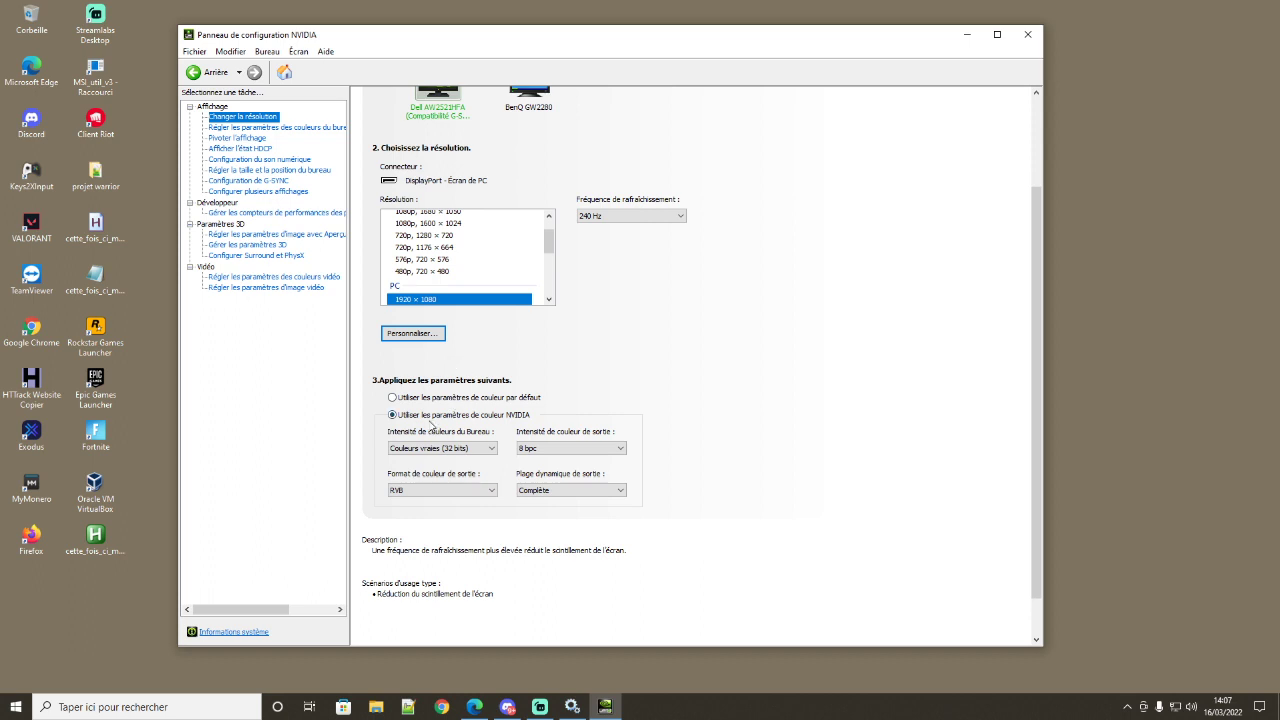
click(570, 491)
click(556, 503)
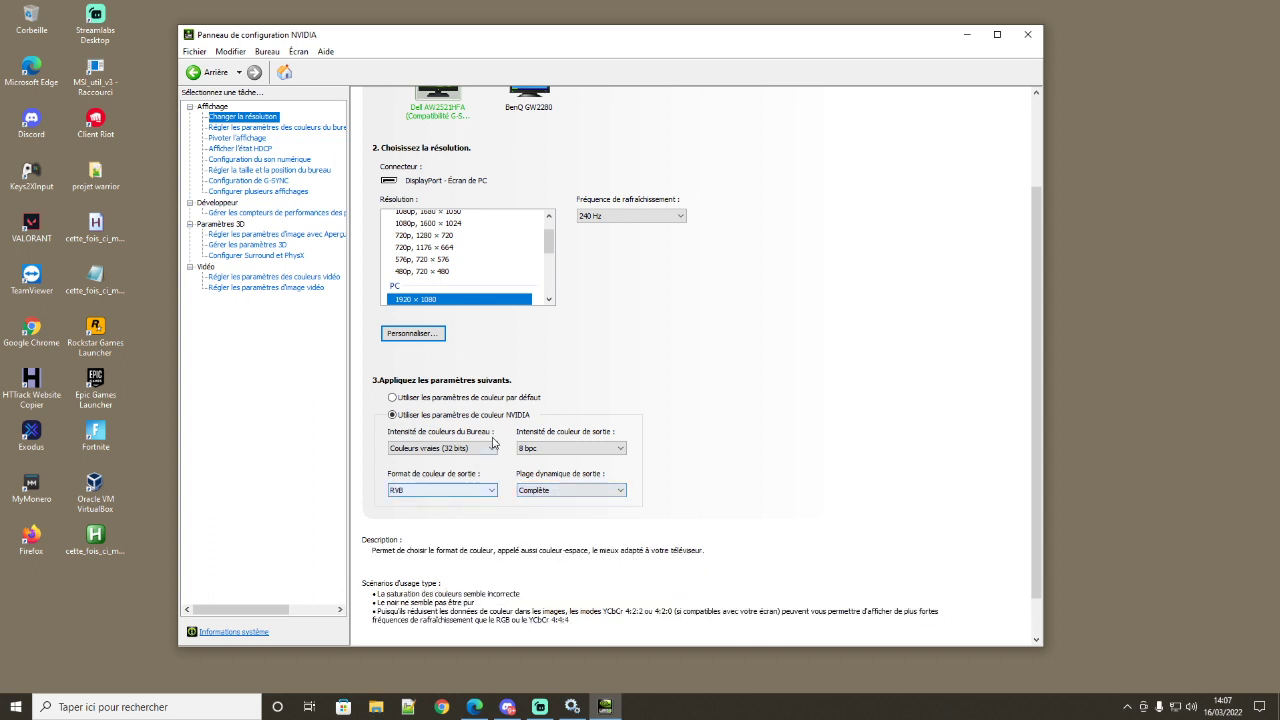
scroll(466, 490, down, 1)
scroll(687, 371, up, 1)
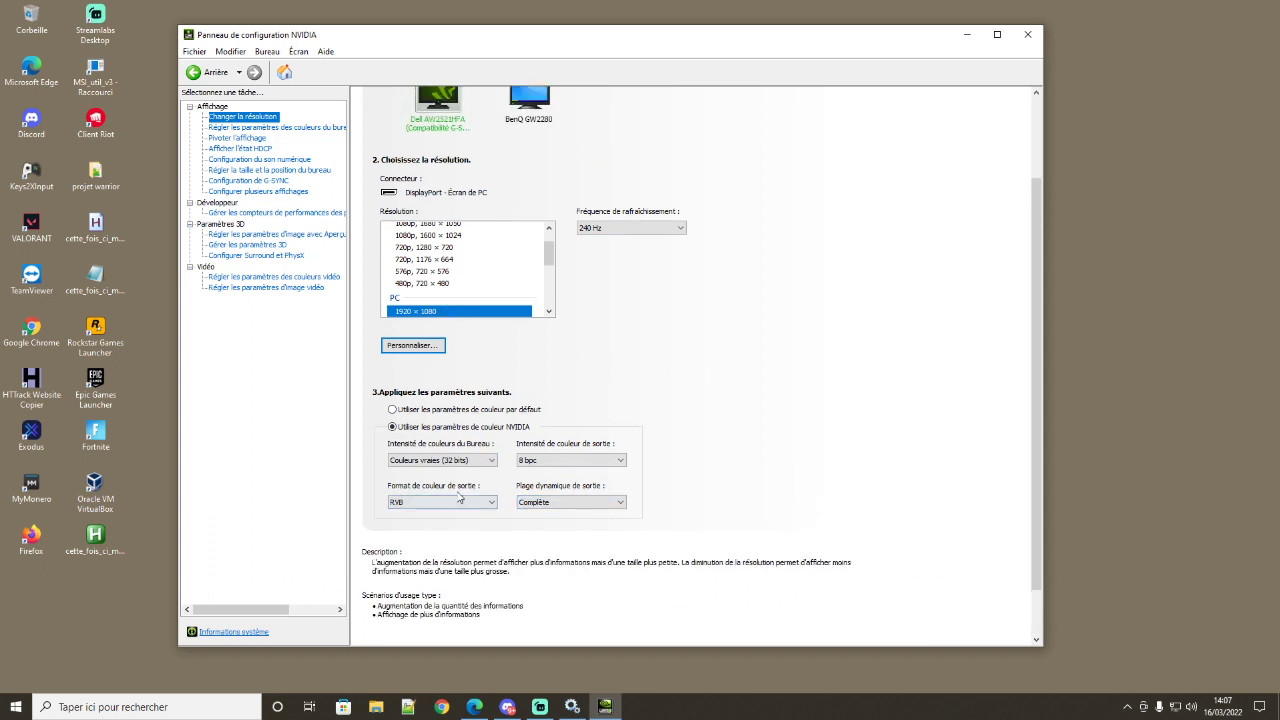
Step: Review the desktop colour, display rotation, HDCP status and digital audio pages in turn
click(245, 128)
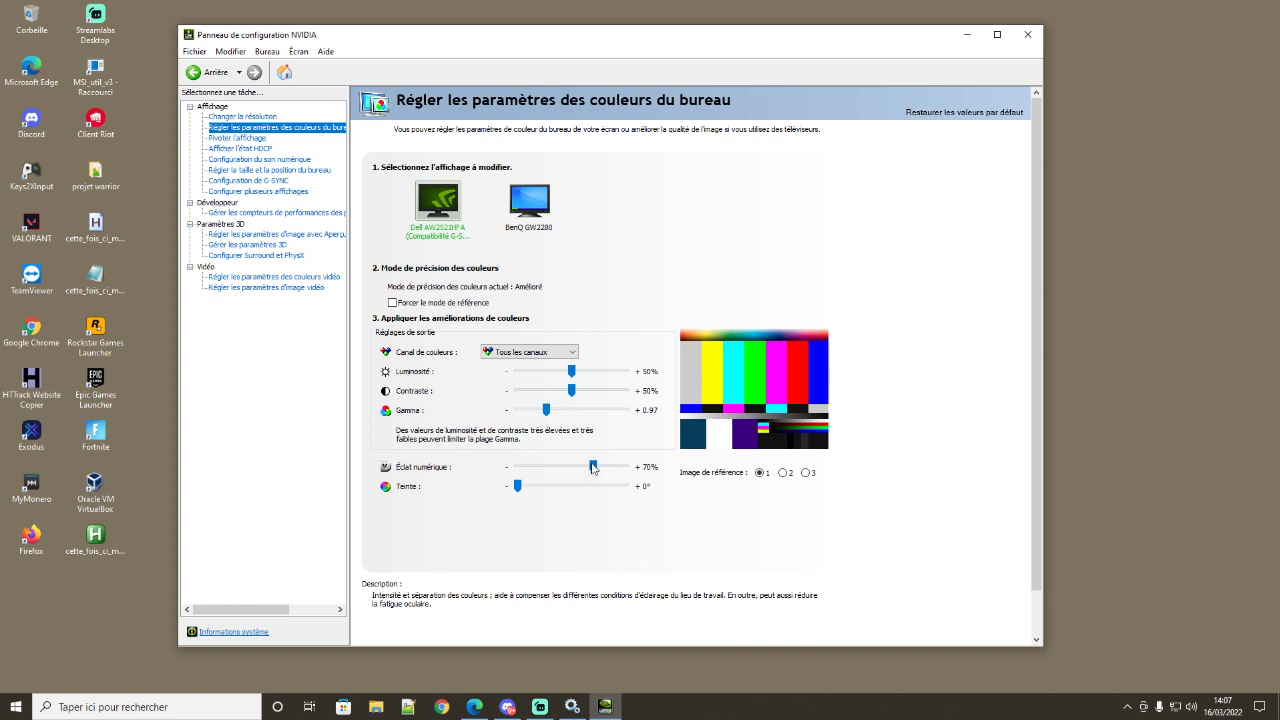
click(256, 139)
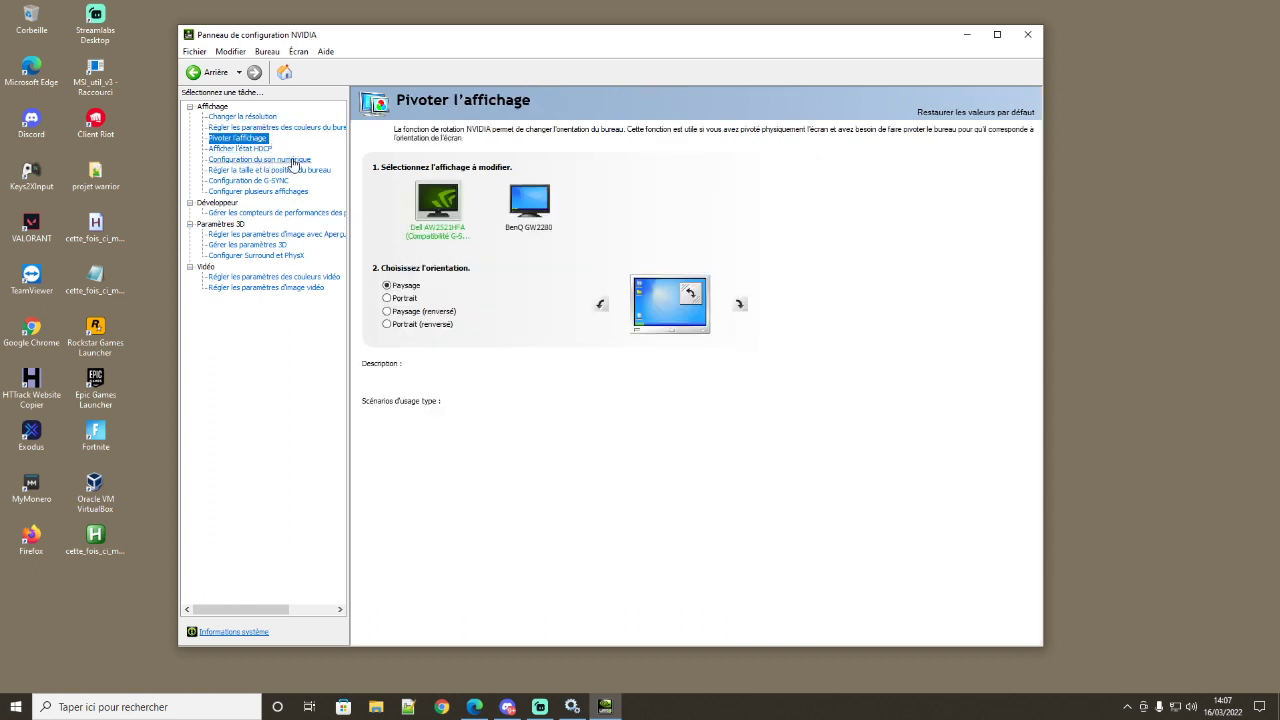
click(264, 150)
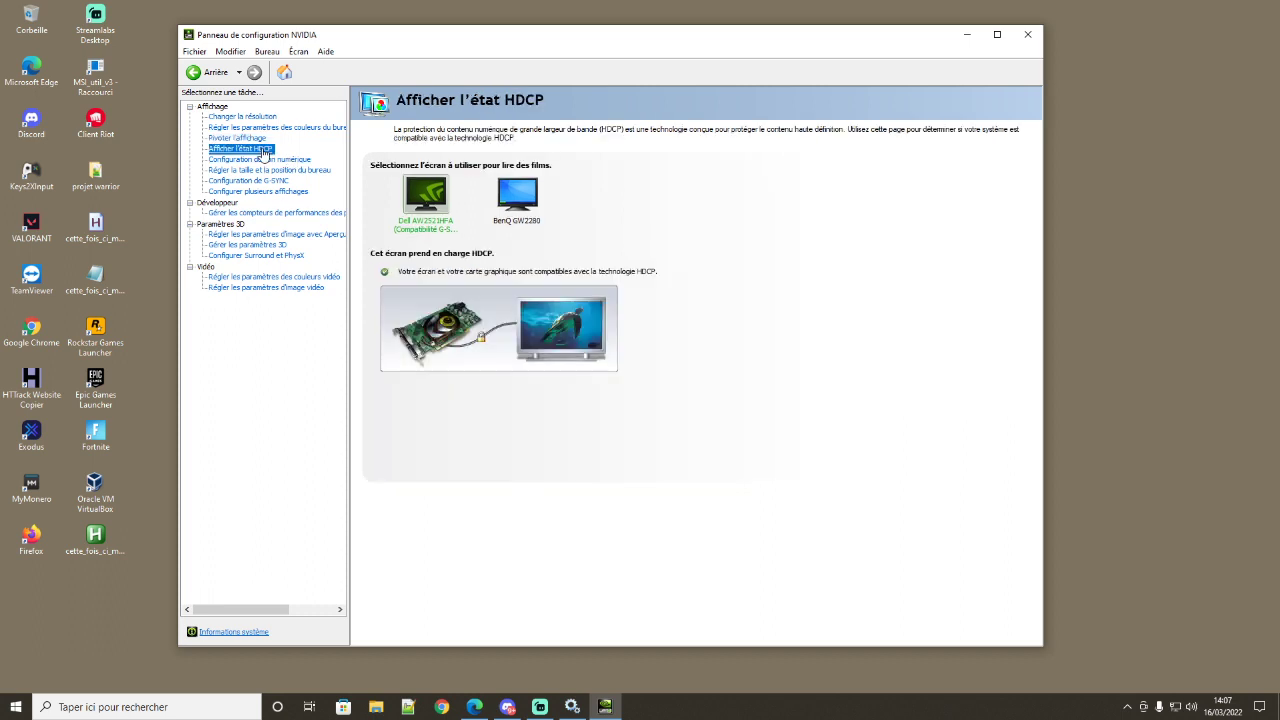
click(263, 161)
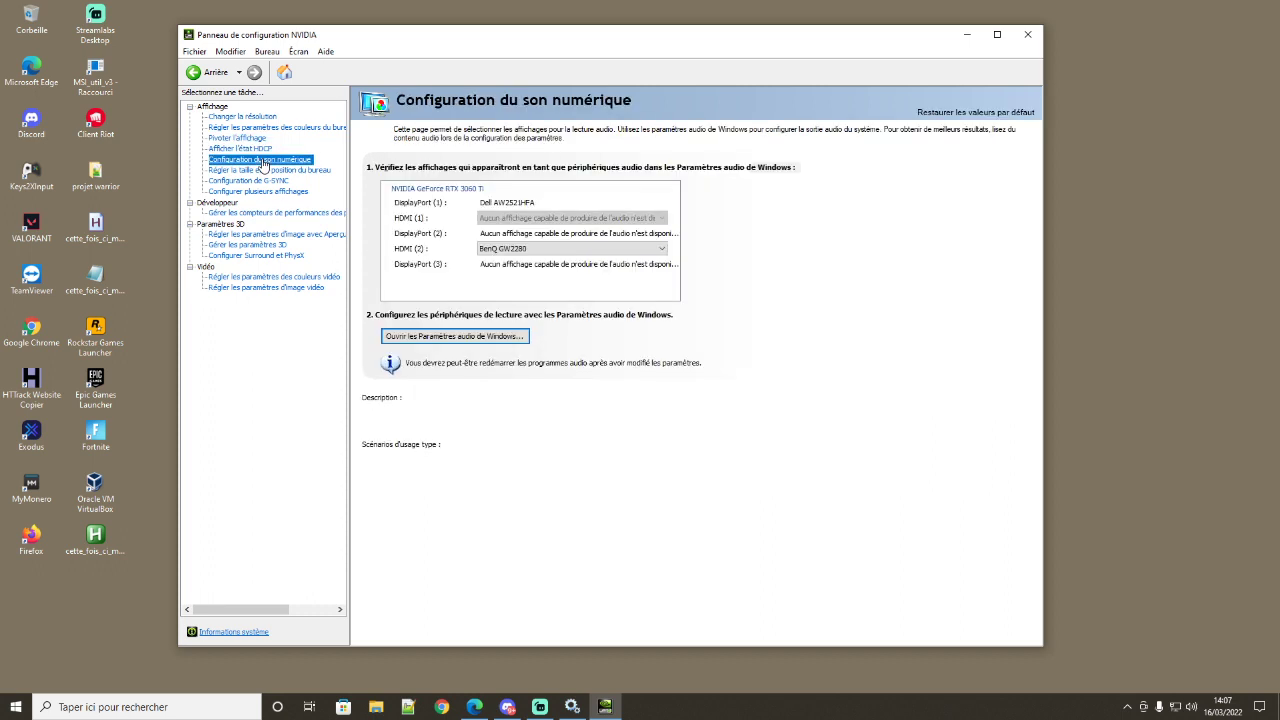
Step: Open the desktop size and position settings and review the scaling modes for the Dell display
click(268, 171)
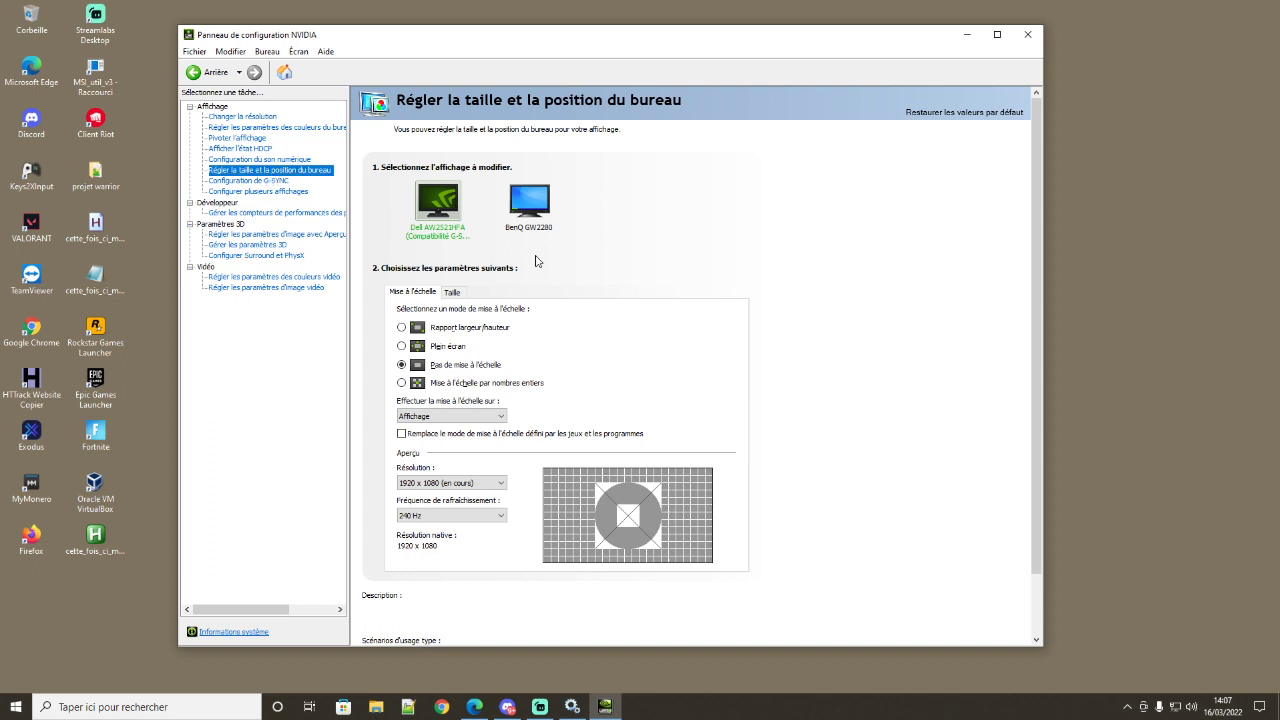
scroll(605, 260, down, 1)
scroll(609, 259, up, 1)
scroll(617, 263, down, 1)
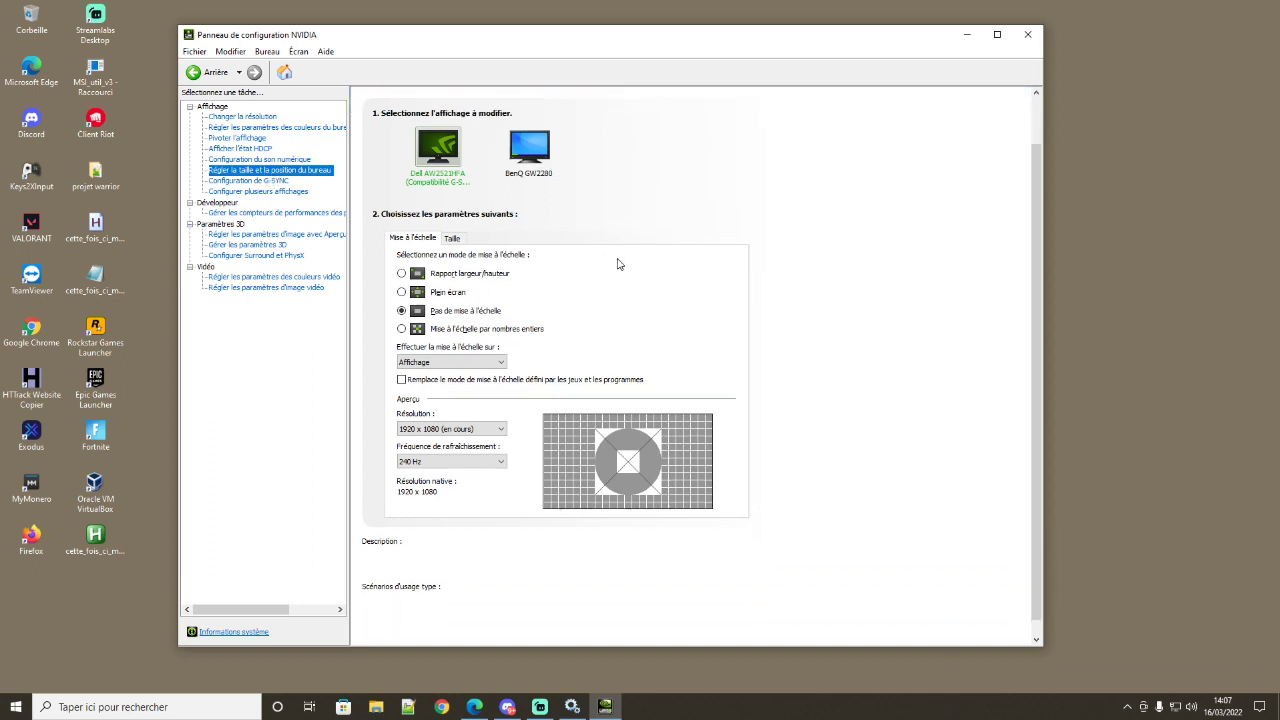
scroll(618, 262, up, 1)
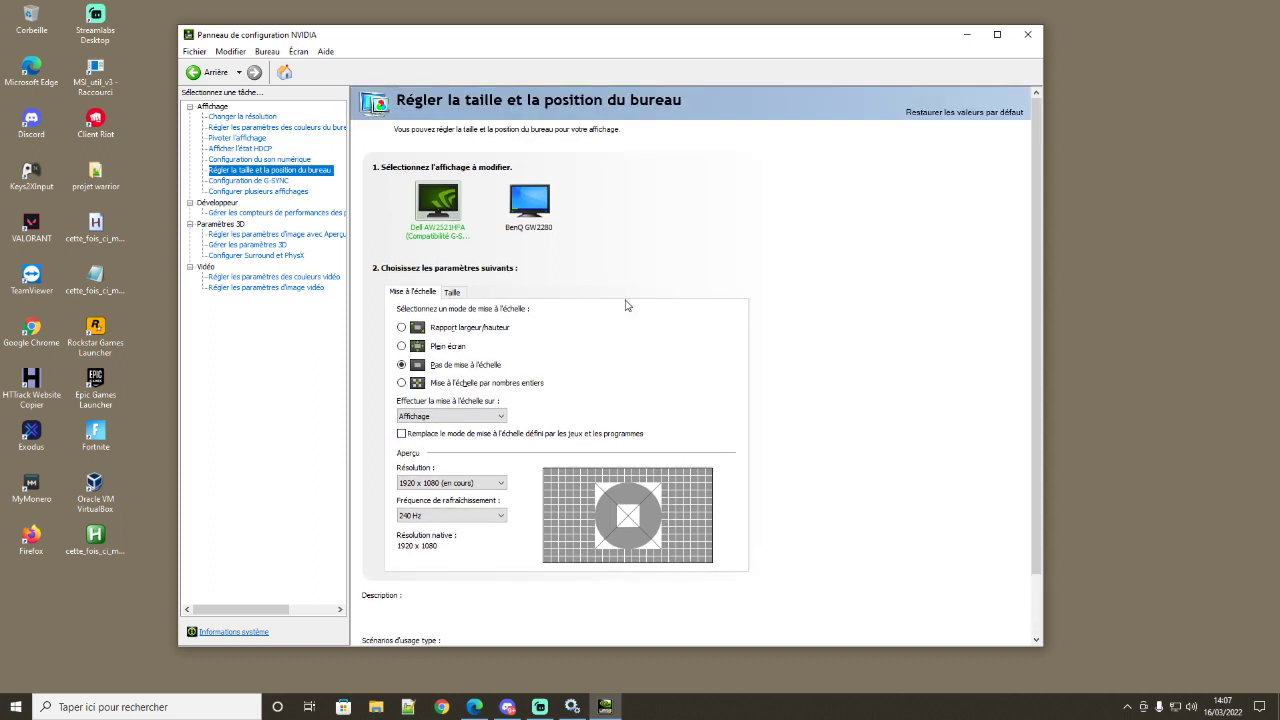
mouse_move(485, 370)
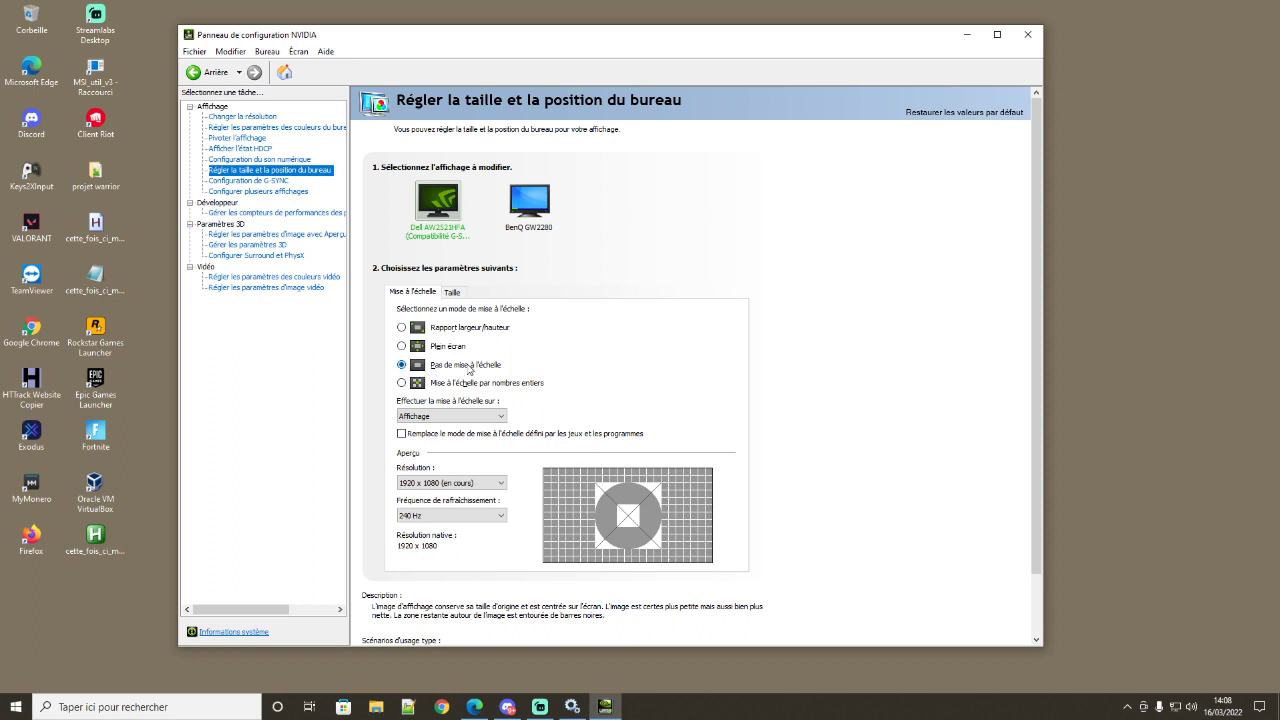
Step: Check the choices for where scaling is performed and for the preview refresh rate
click(449, 417)
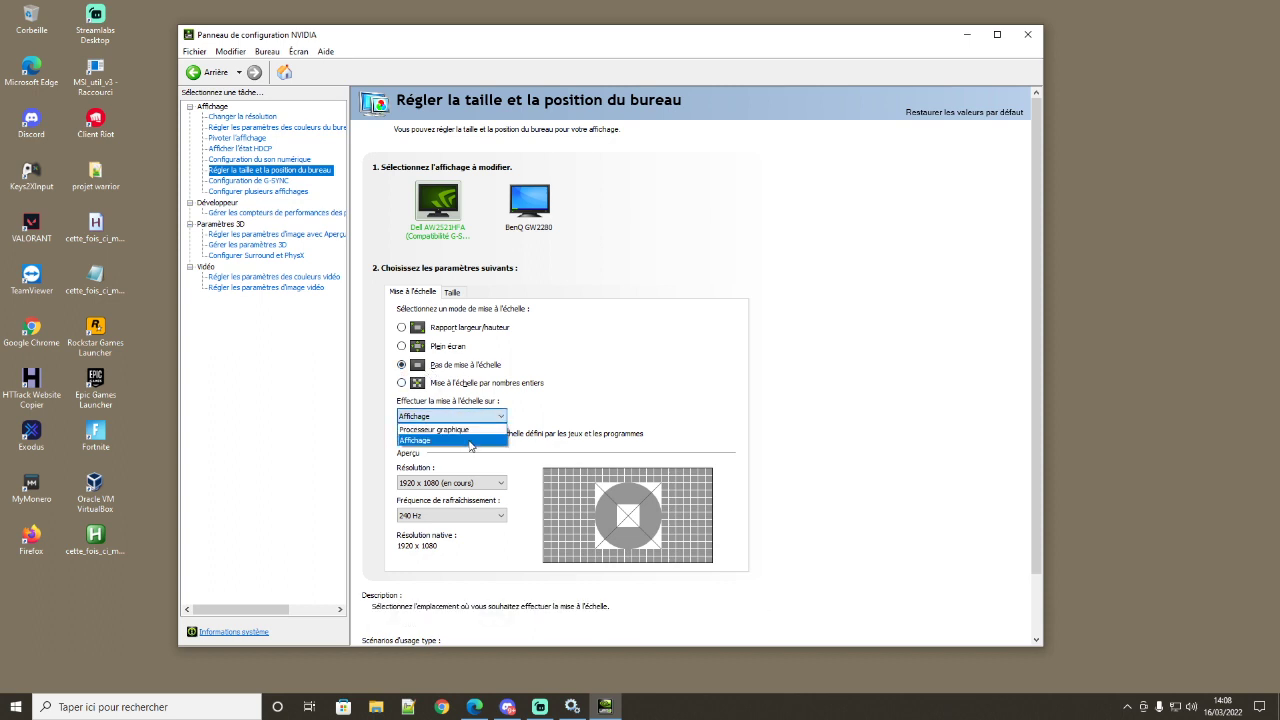
click(447, 423)
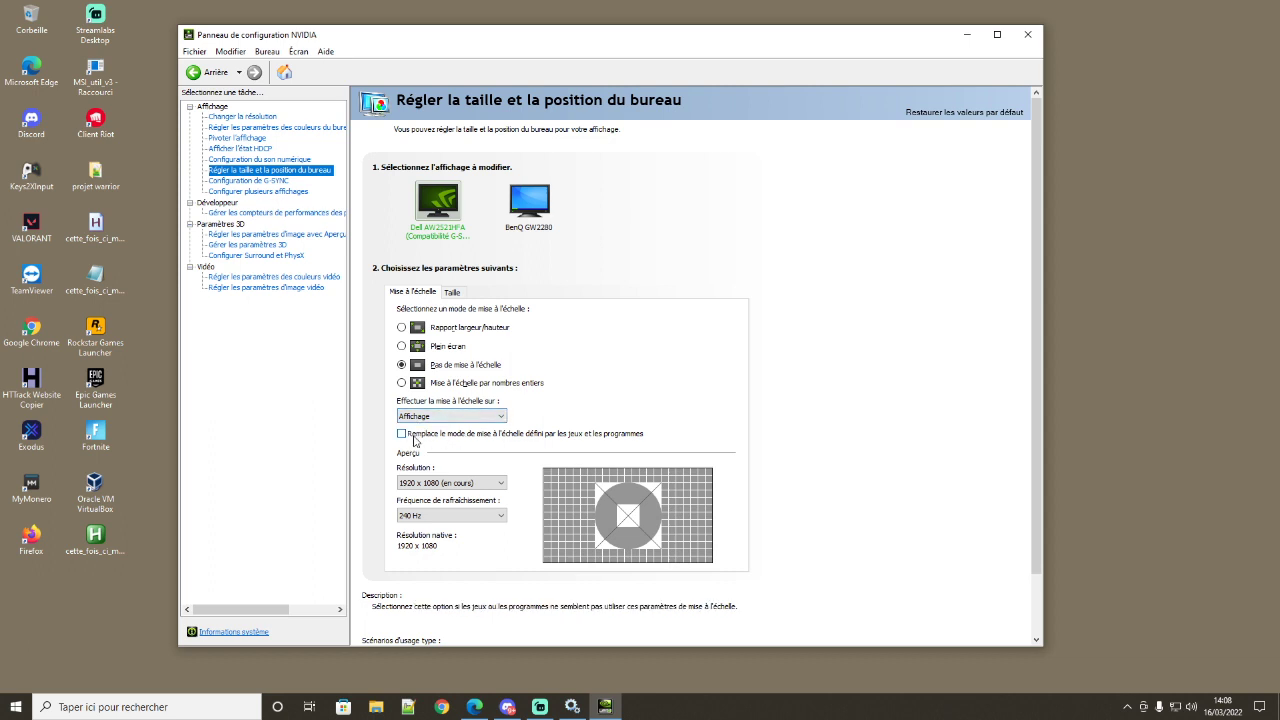
click(461, 516)
click(461, 519)
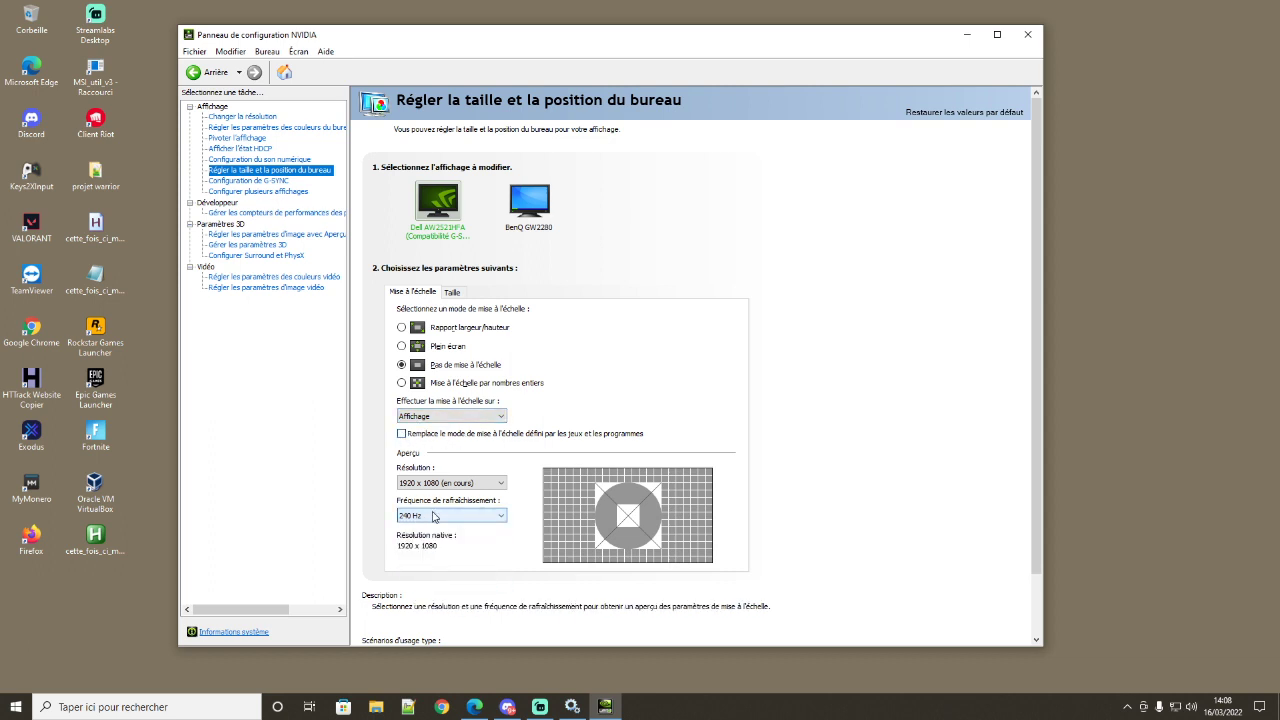
Step: Choose Affichage as the device on which scaling is performed, and look over the rest of the page
click(440, 420)
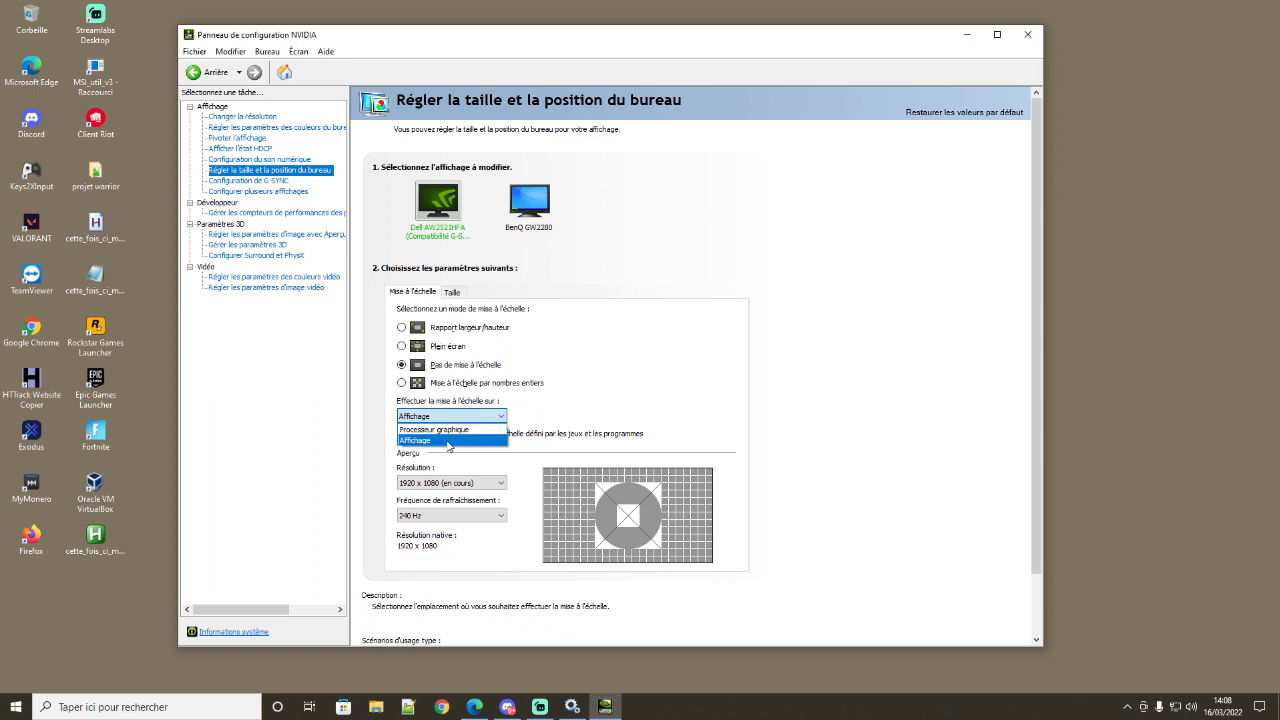
click(457, 416)
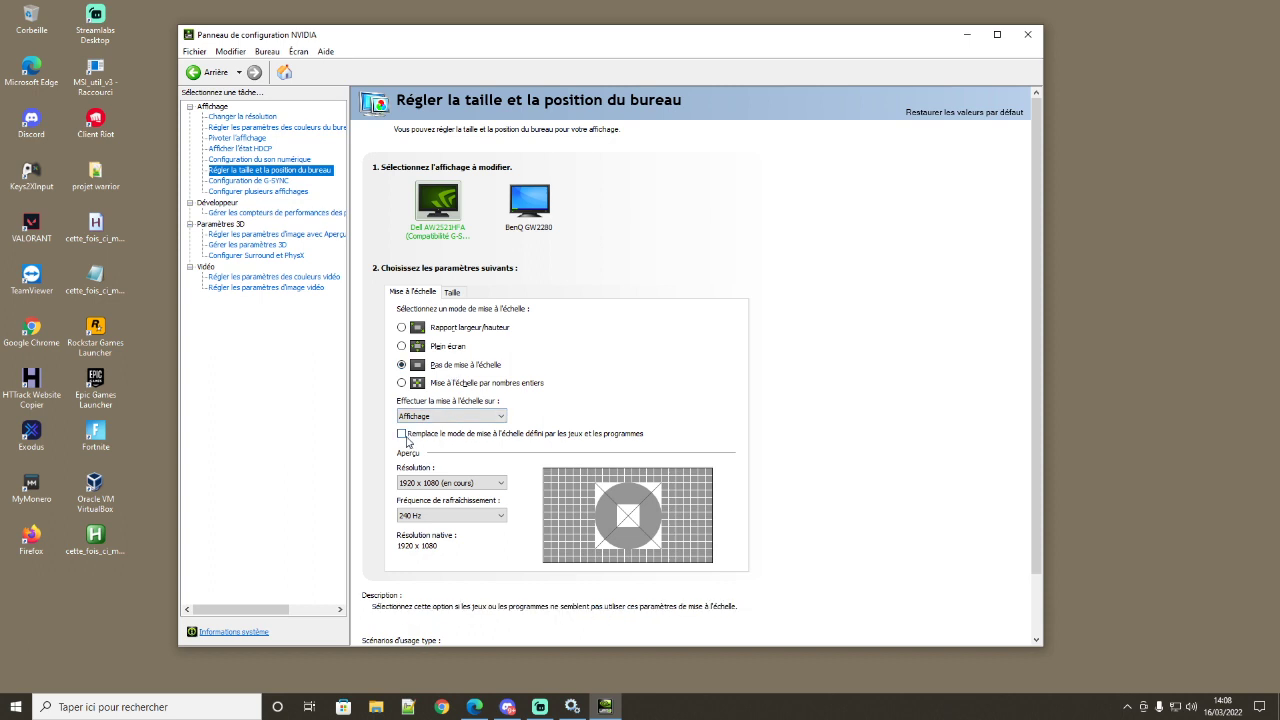
click(420, 419)
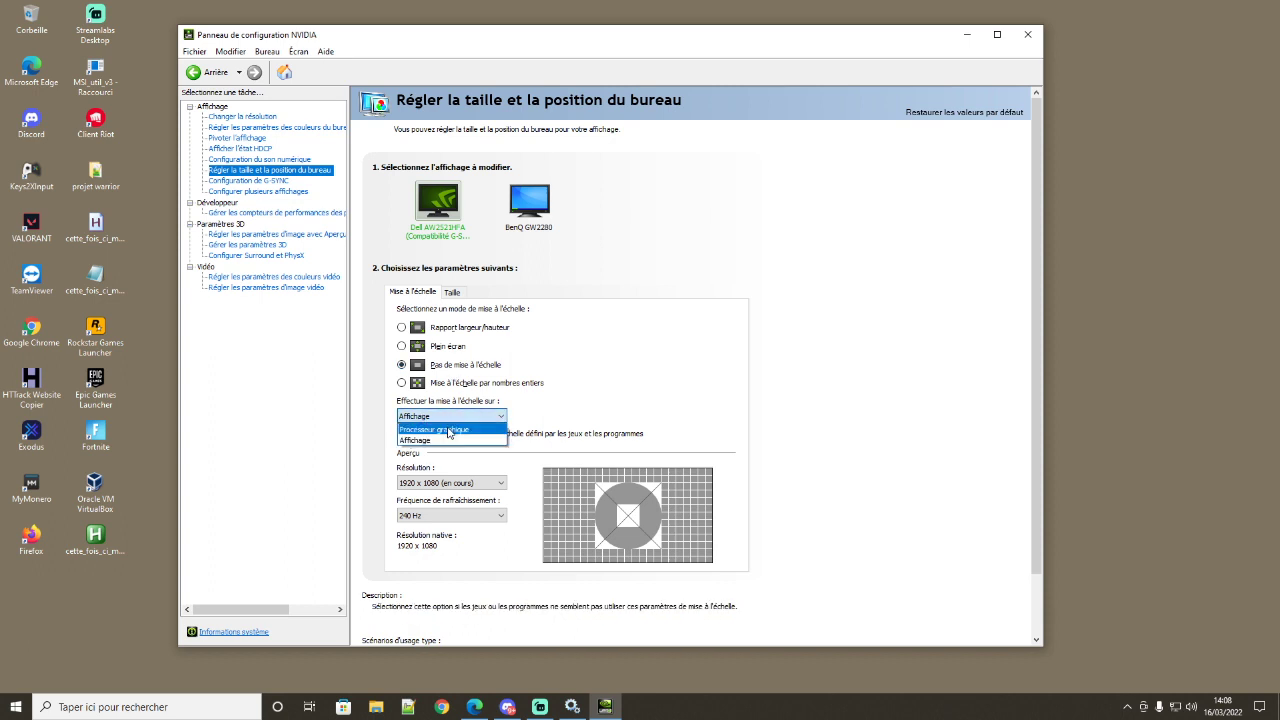
click(415, 440)
scroll(485, 448, down, 1)
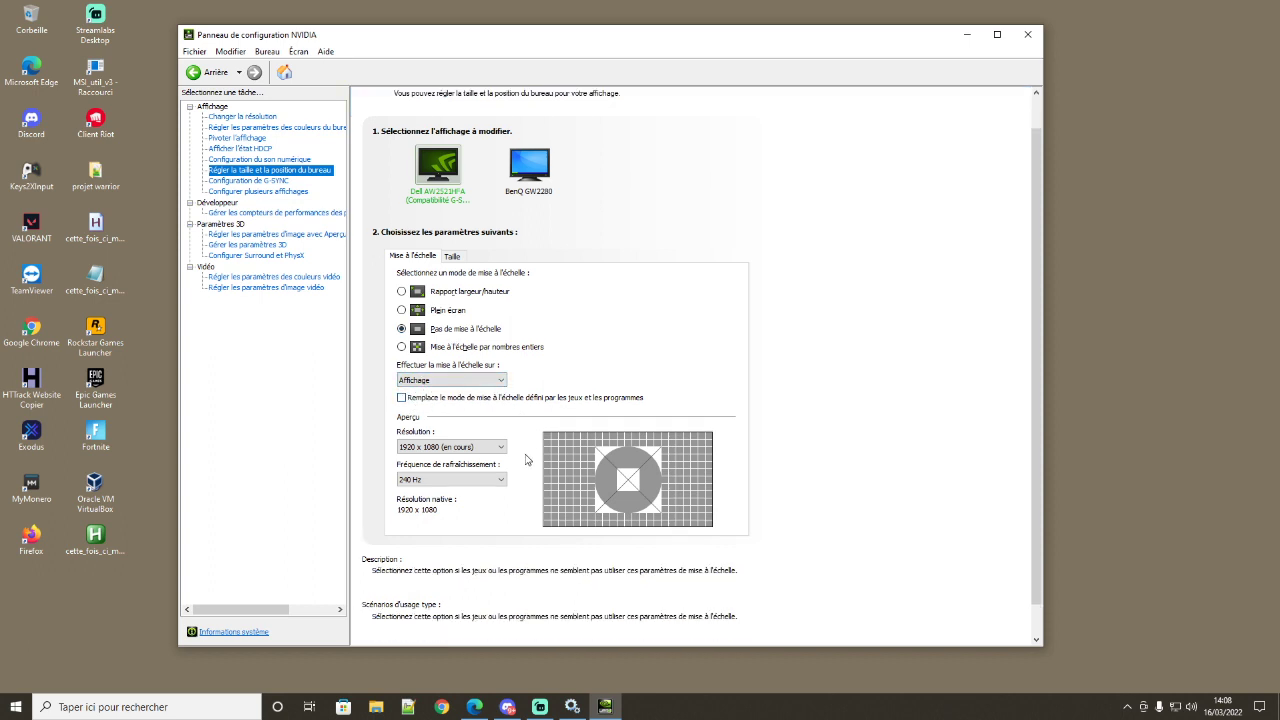
scroll(487, 460, down, 4)
scroll(620, 498, up, 2)
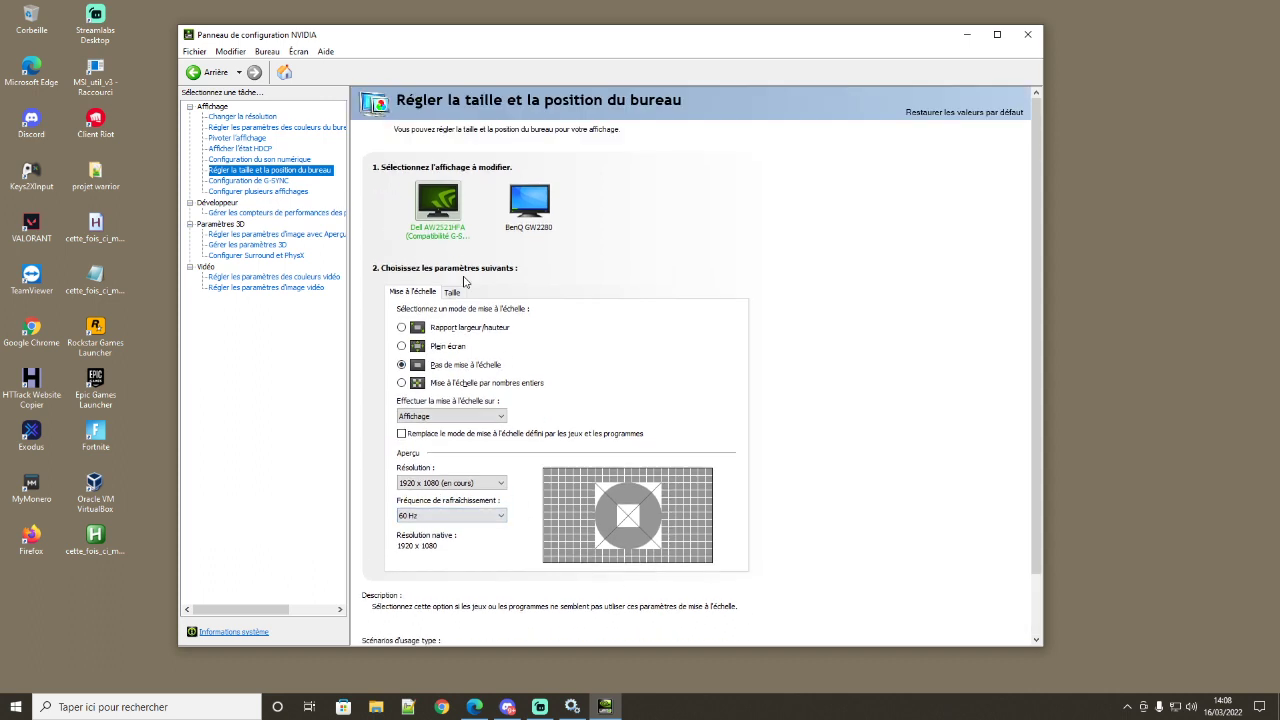
Step: Review the G-SYNC configuration, multiple displays and GPU performance counter access pages
click(276, 181)
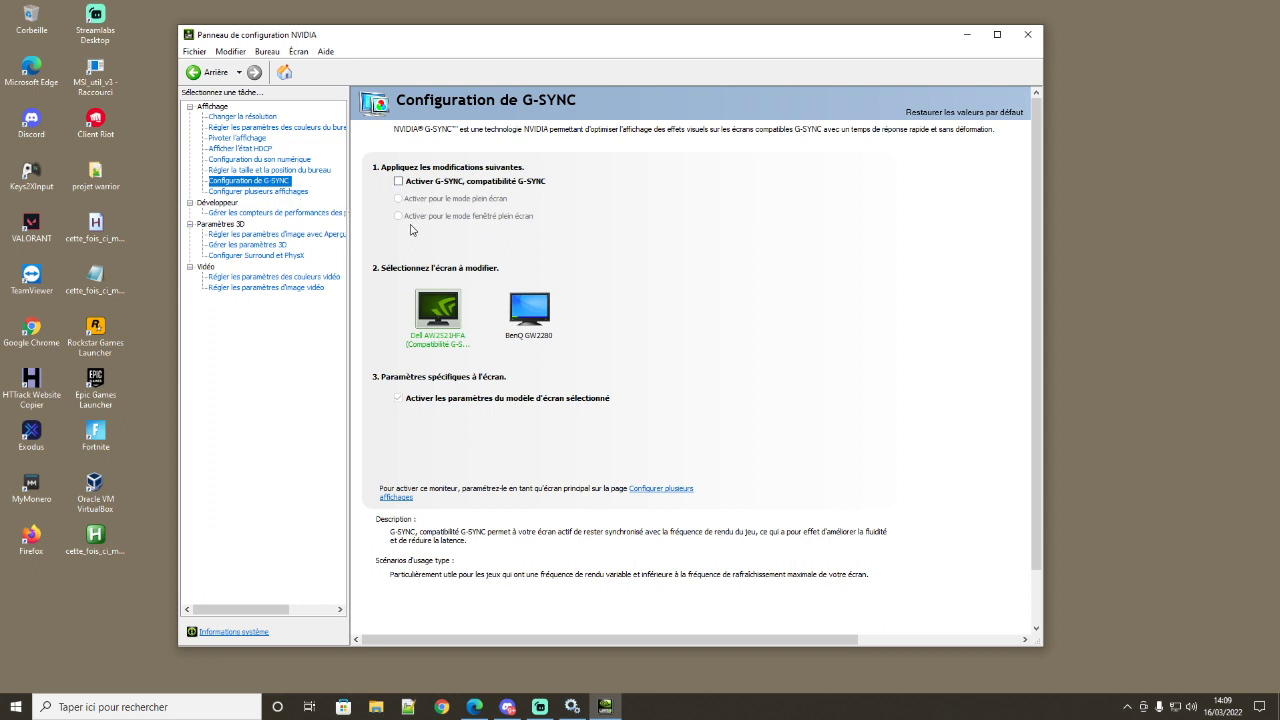
click(298, 193)
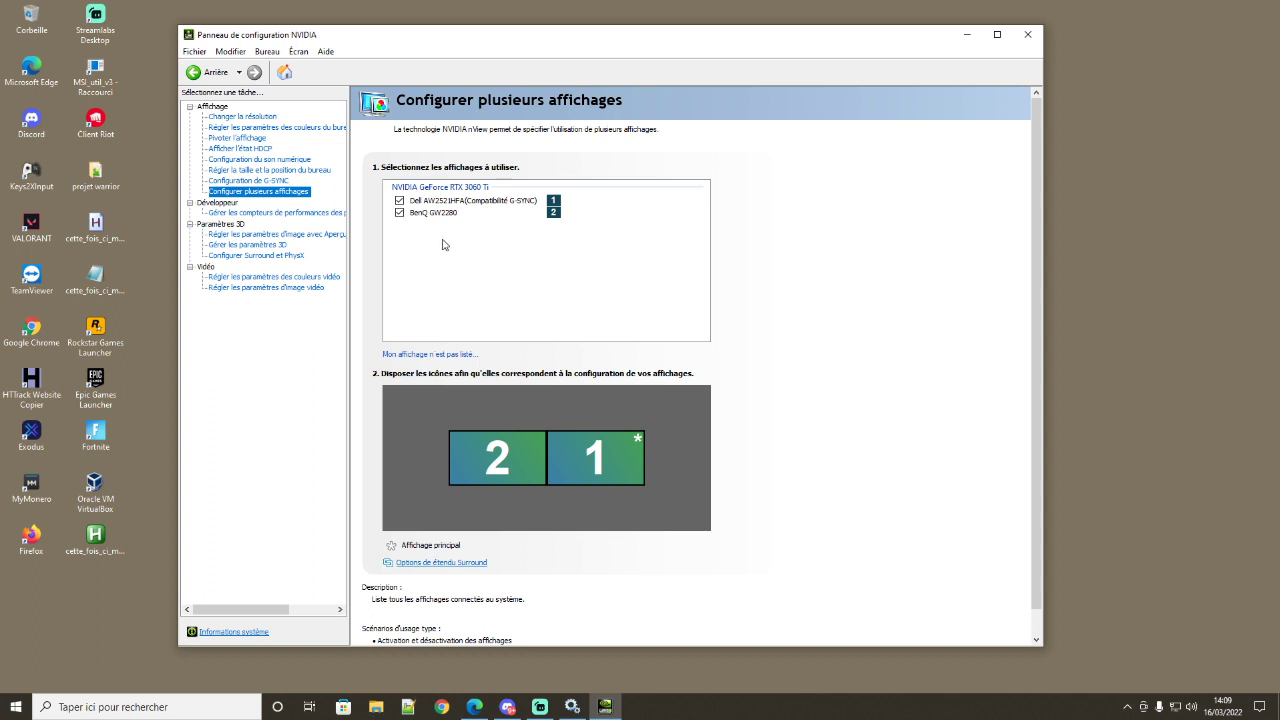
click(262, 214)
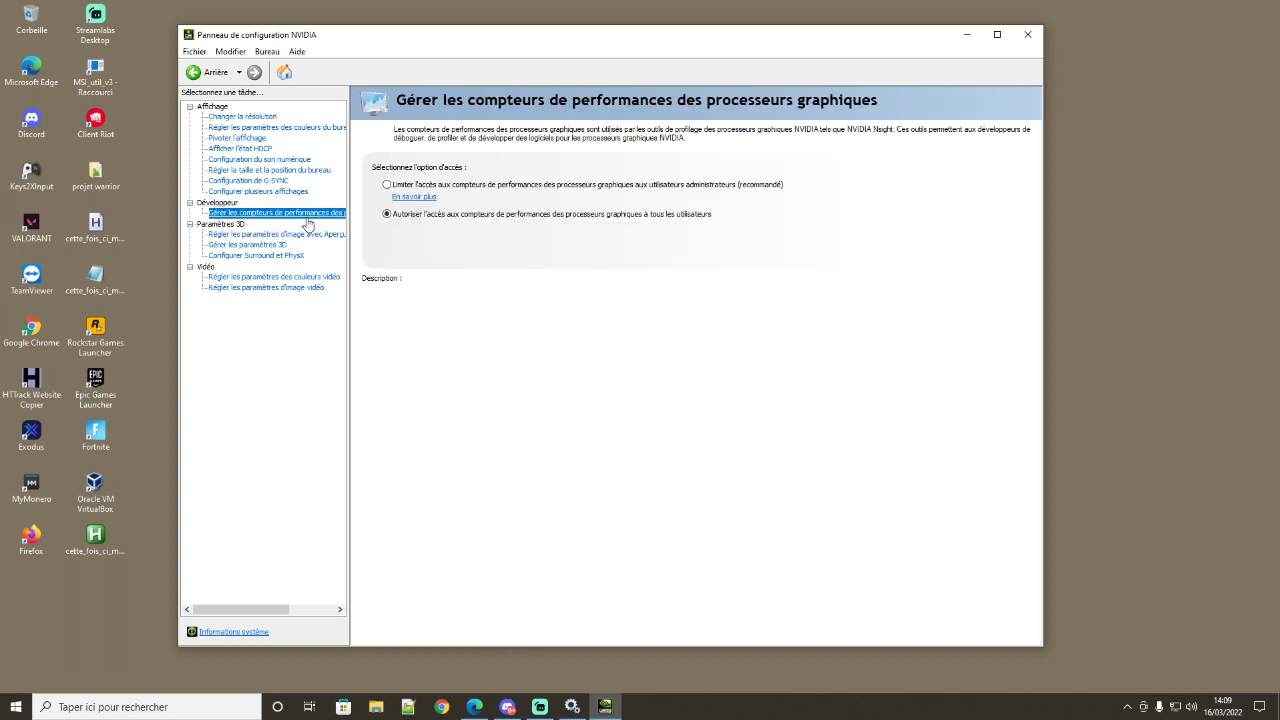
Step: Widen the task list and check whether the developer settings are enabled
drag(349, 228, 400, 228)
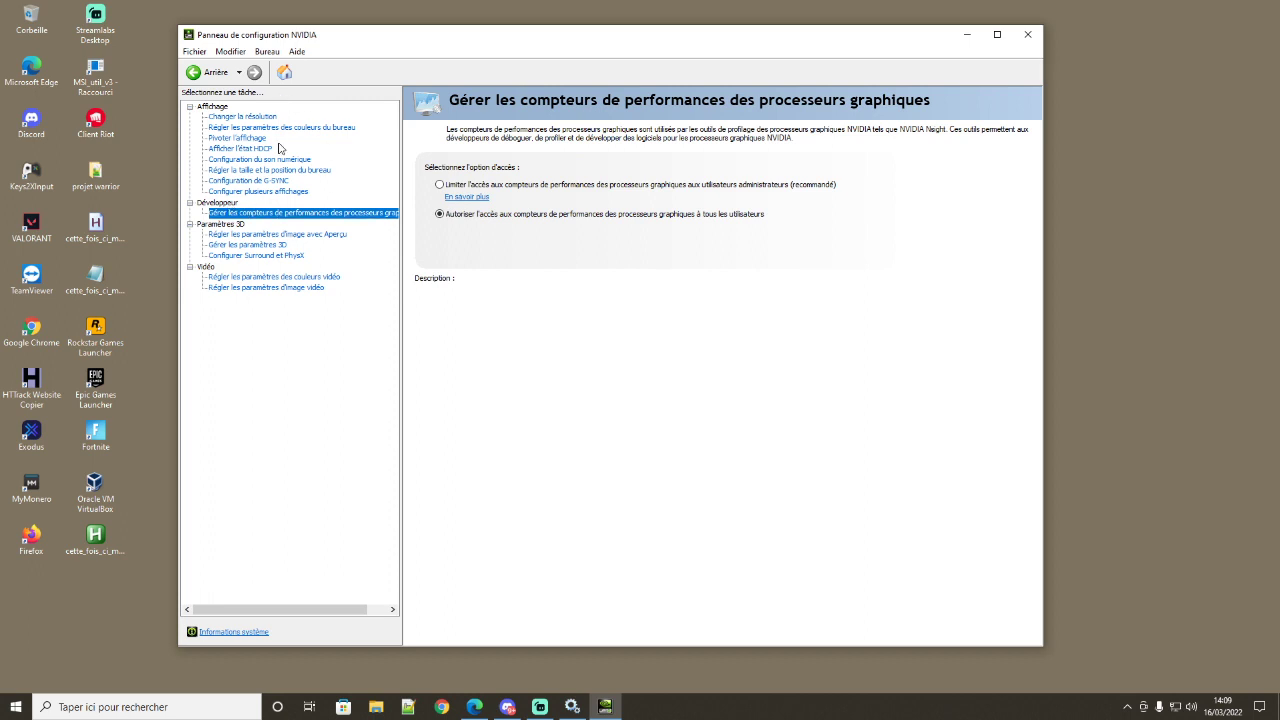
click(267, 52)
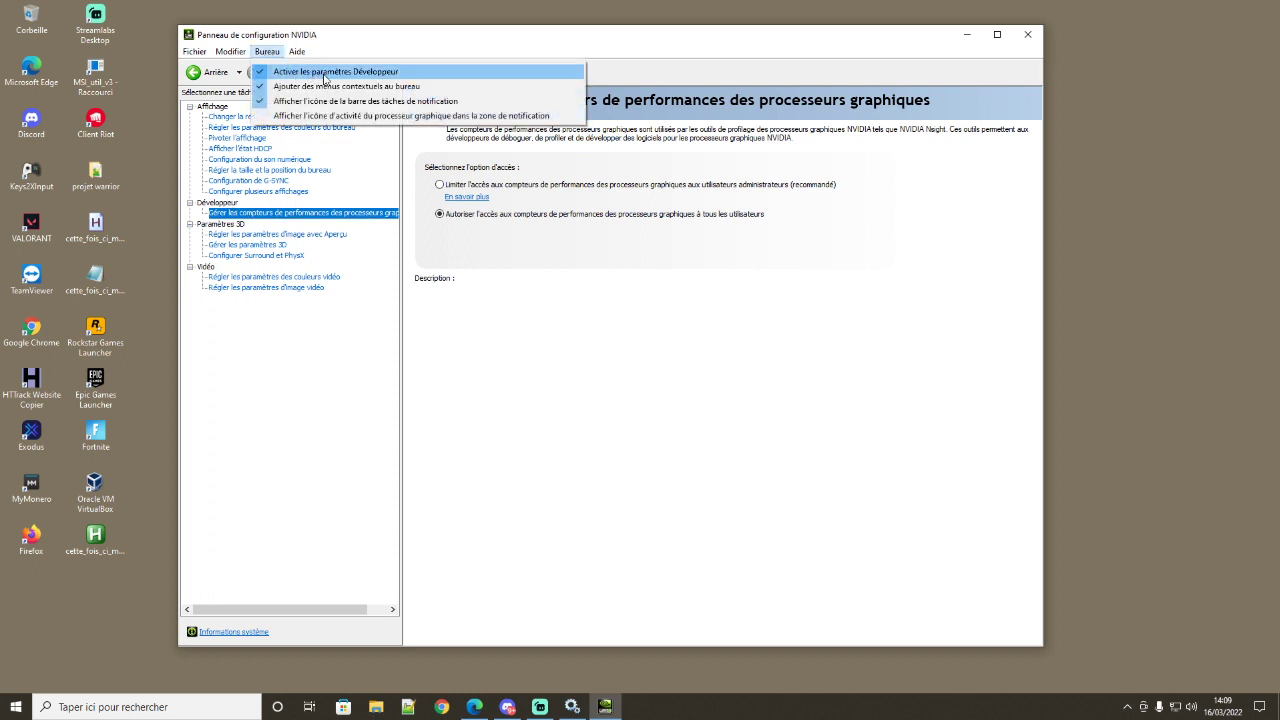
click(268, 54)
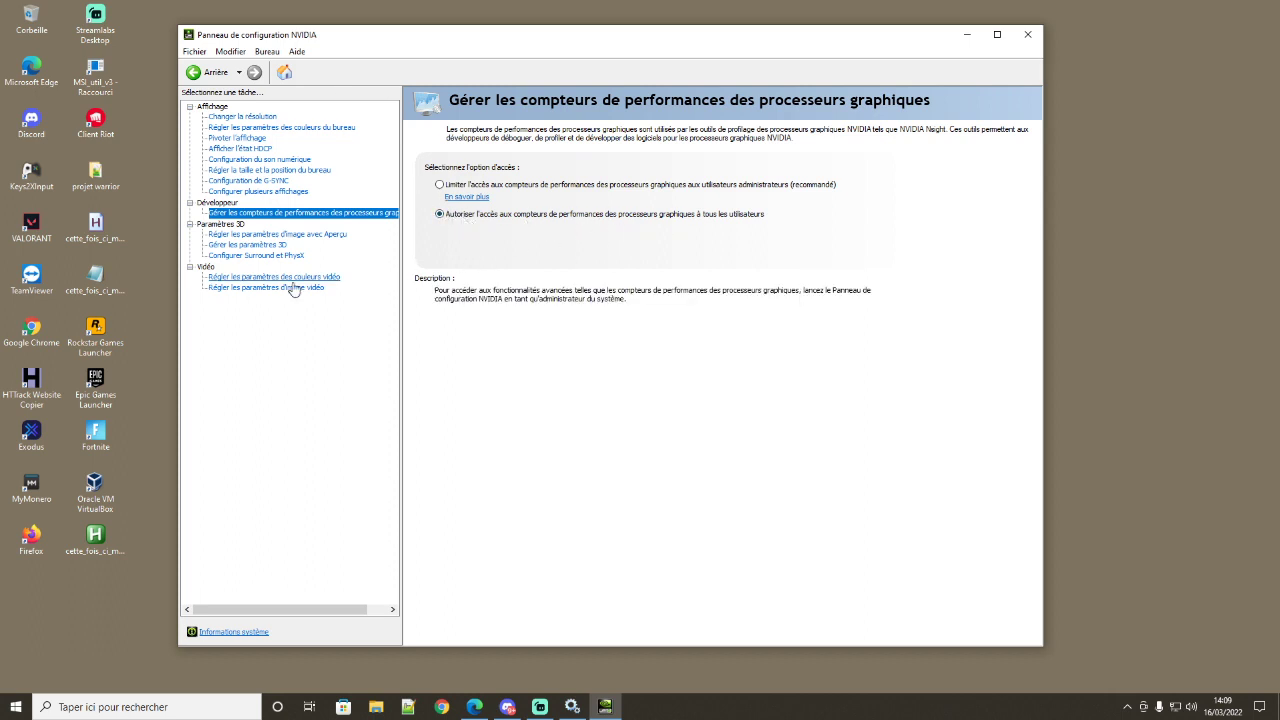
Step: Look over the image settings preview page and the global 3D settings list
click(268, 235)
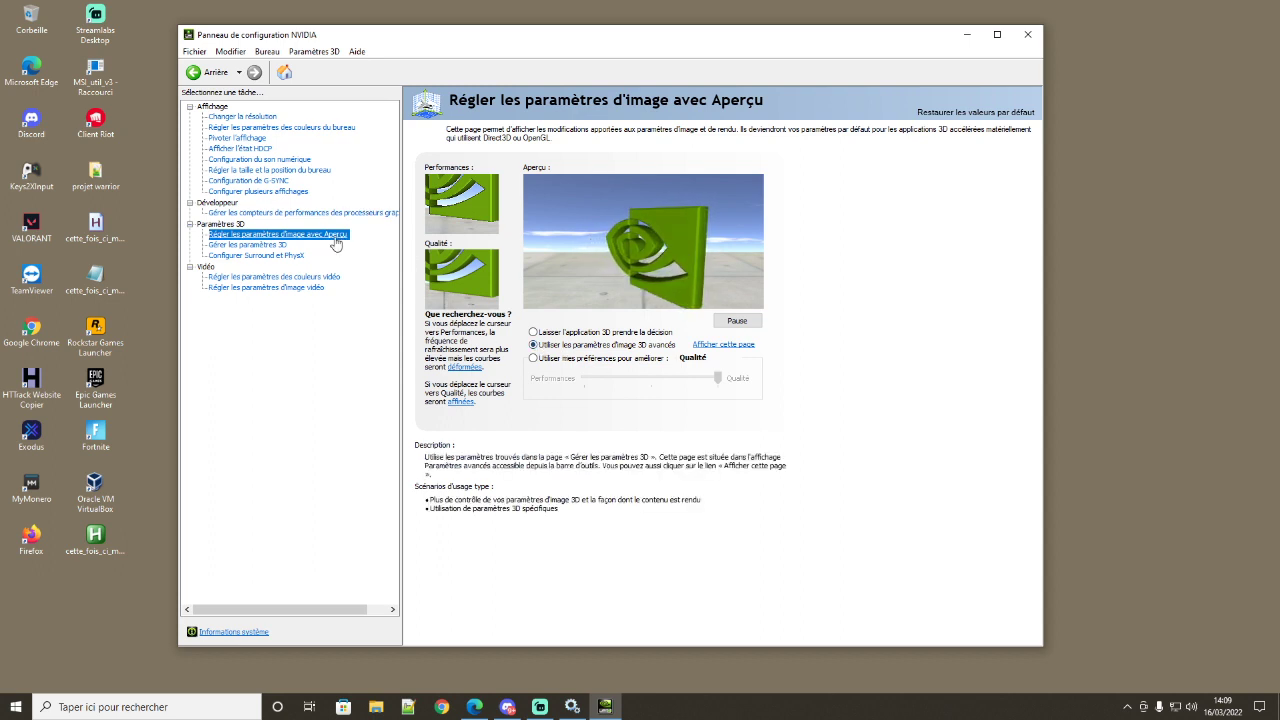
click(276, 246)
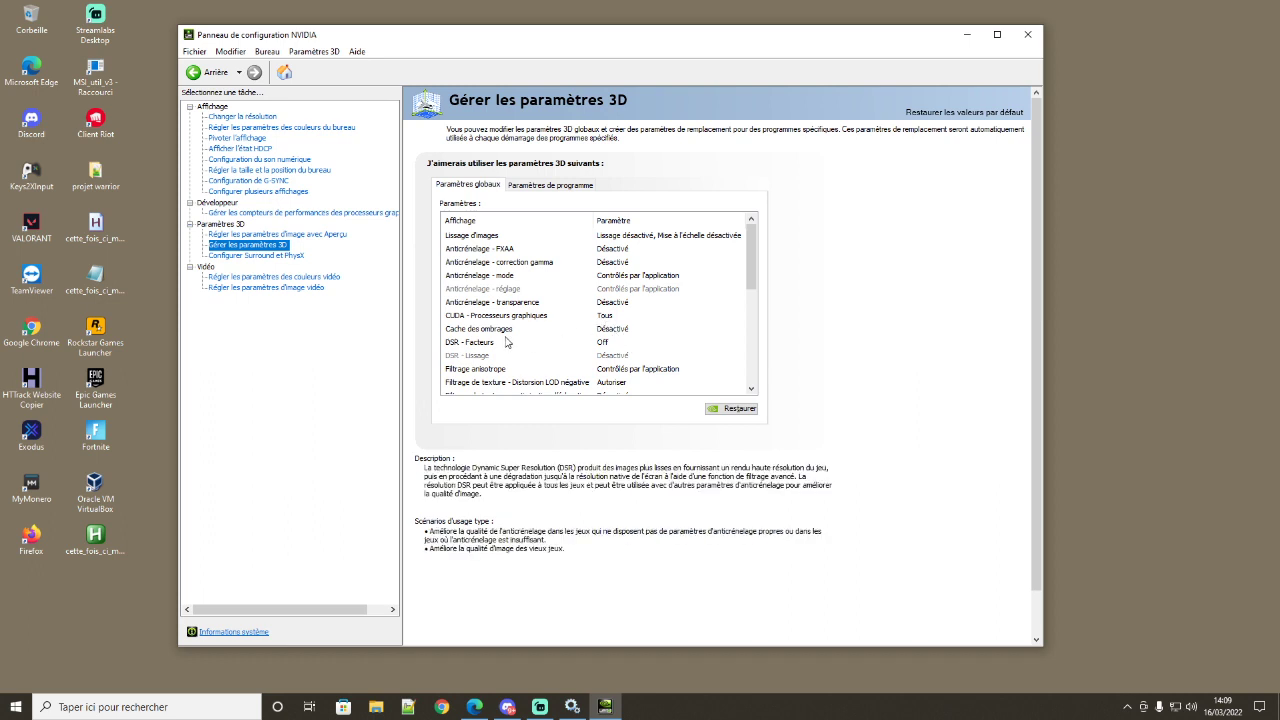
scroll(510, 340, down, 2)
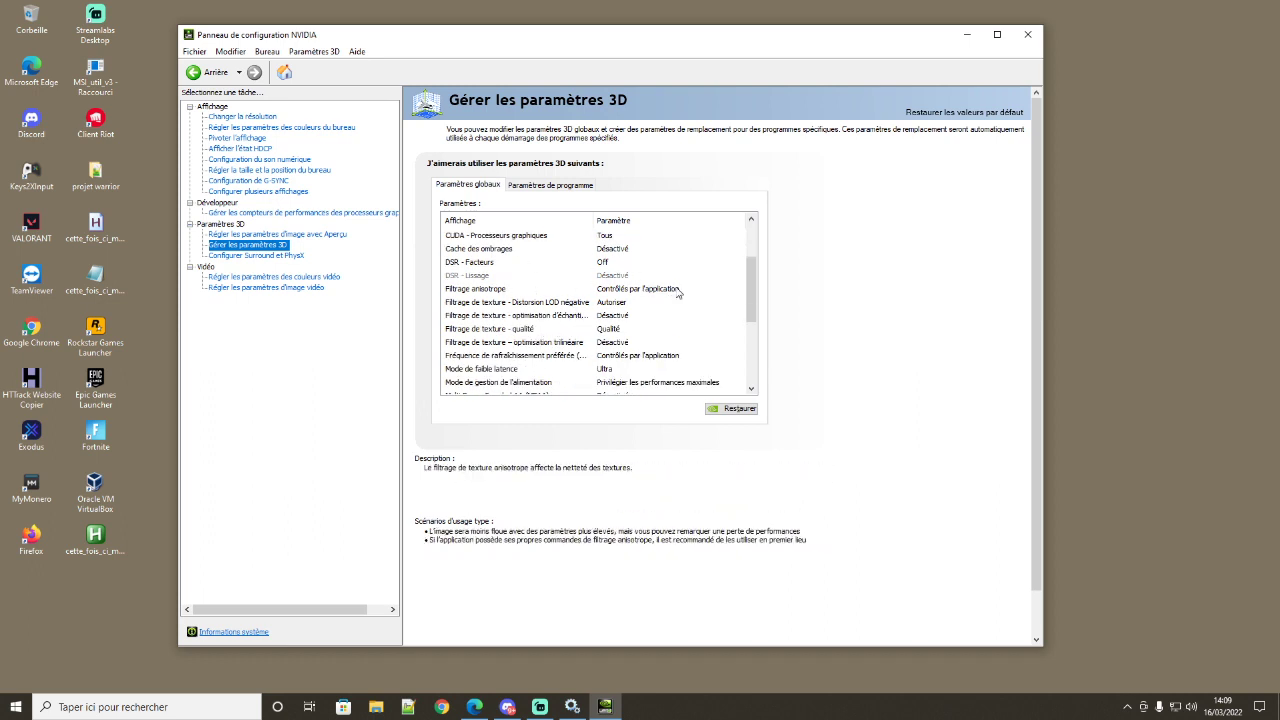
Step: Set the preferred refresh rate in the global 3D settings to La plus élevée, then apply and save the change
drag(752, 290, 755, 302)
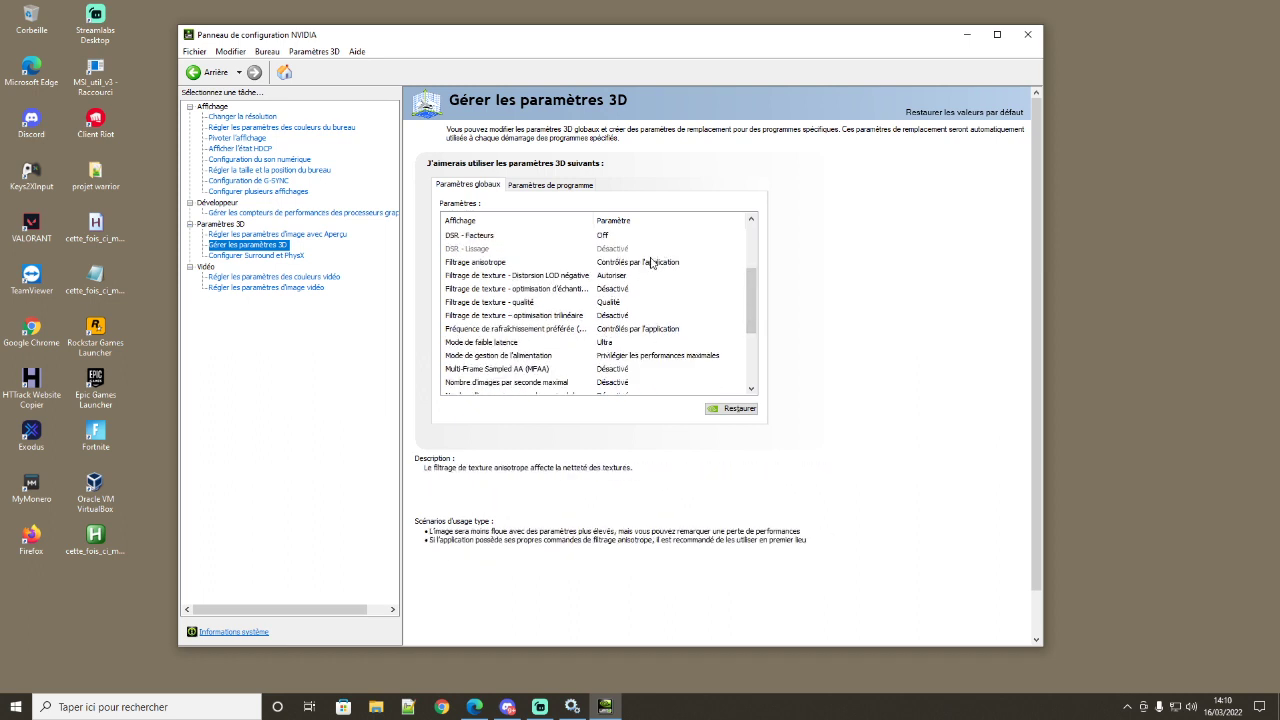
click(622, 336)
click(624, 332)
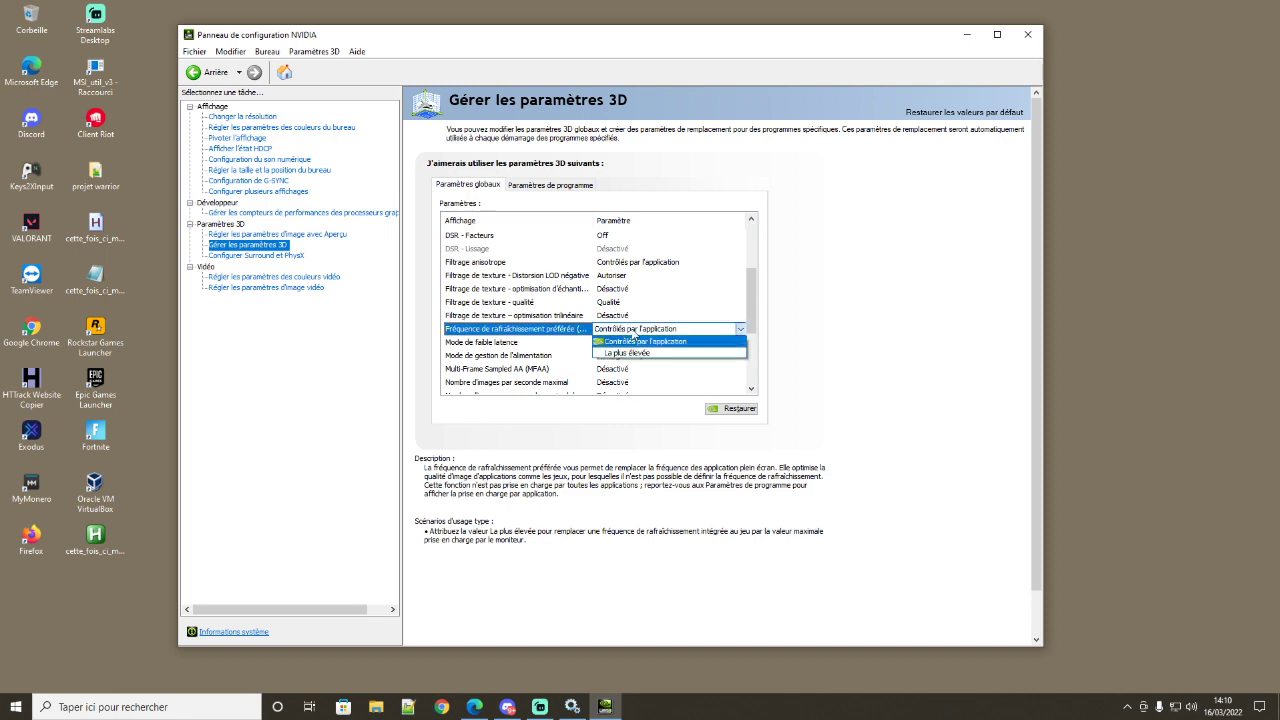
click(640, 355)
drag(757, 294, 753, 321)
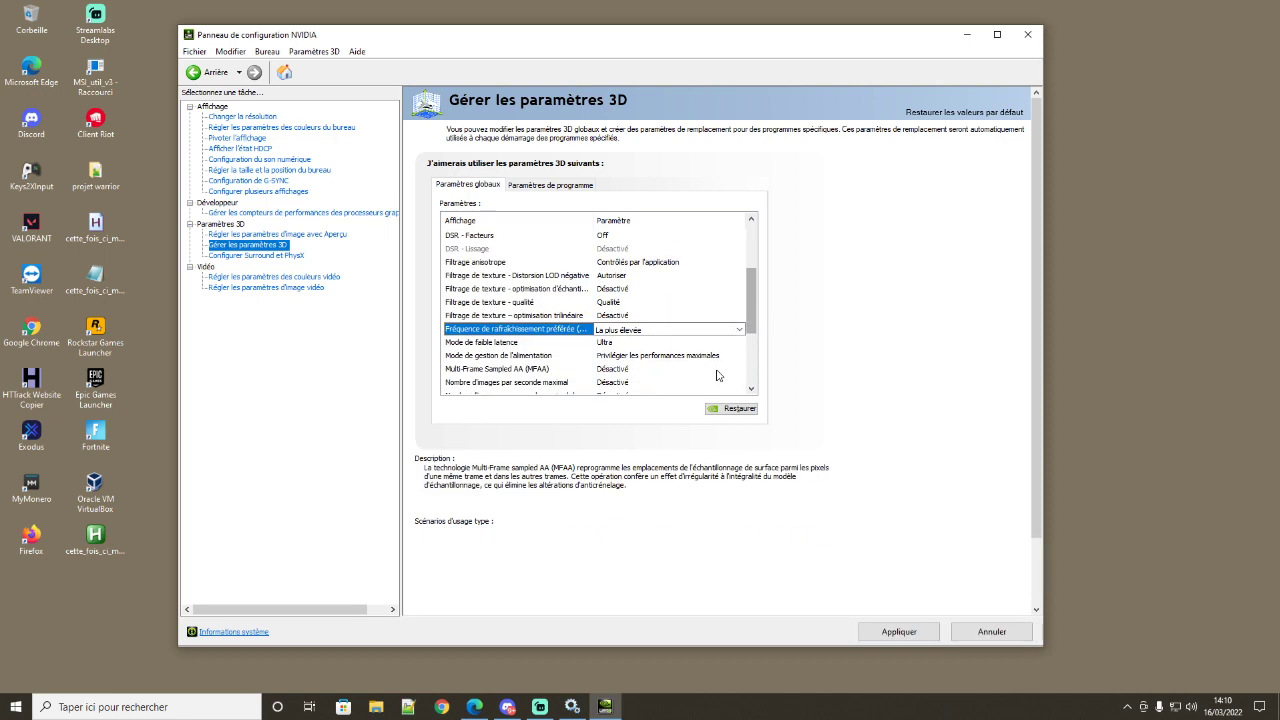
click(886, 631)
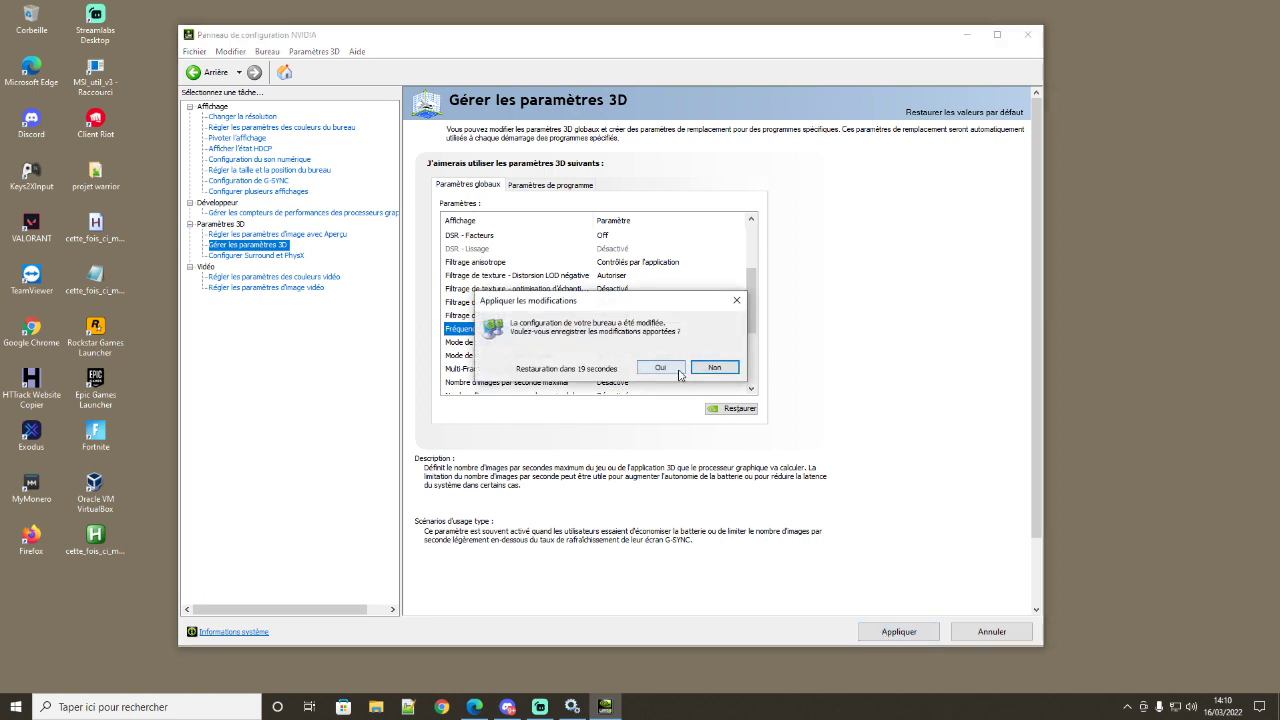
click(680, 375)
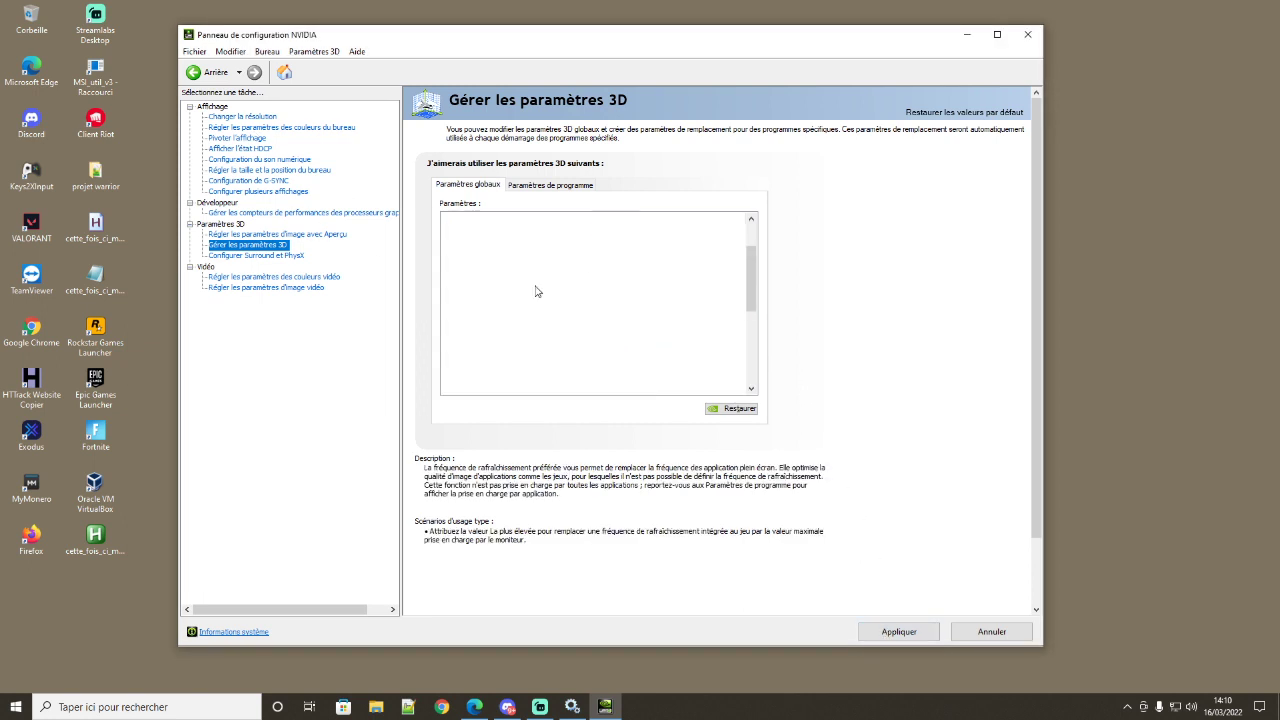
Step: Check the choices for the power management mode in the global 3D settings
drag(748, 278, 752, 314)
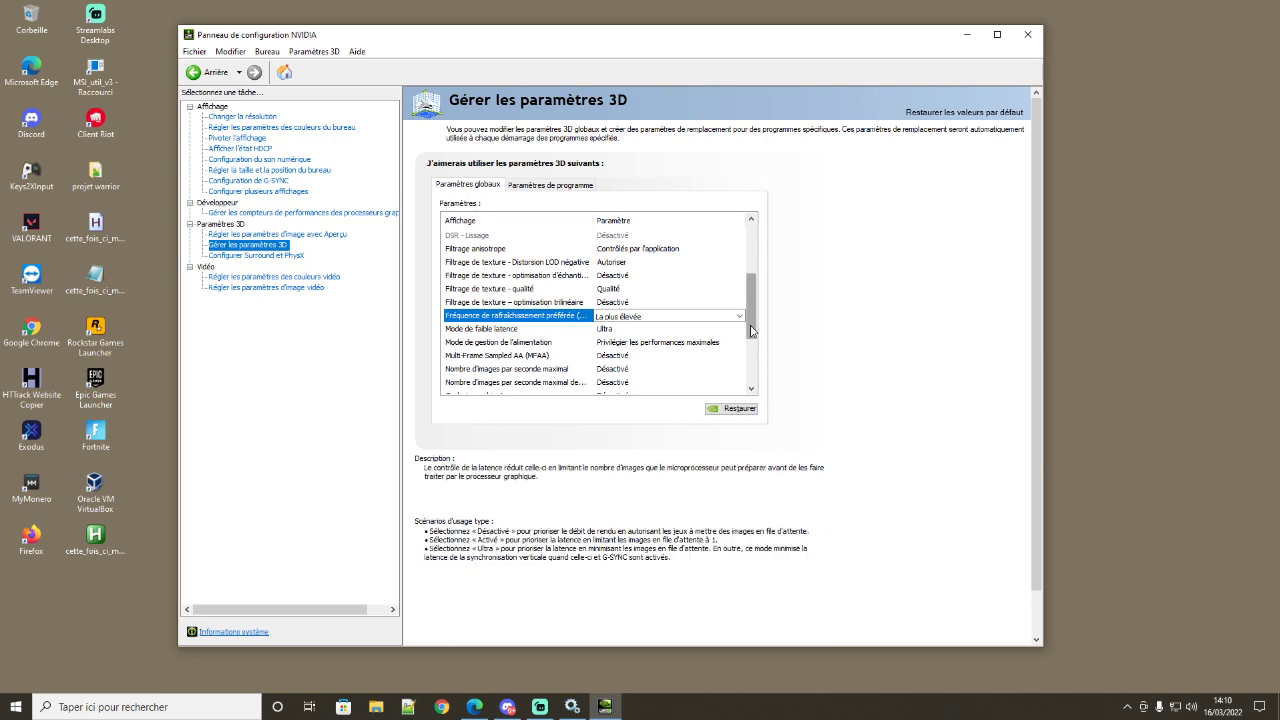
drag(752, 324, 752, 336)
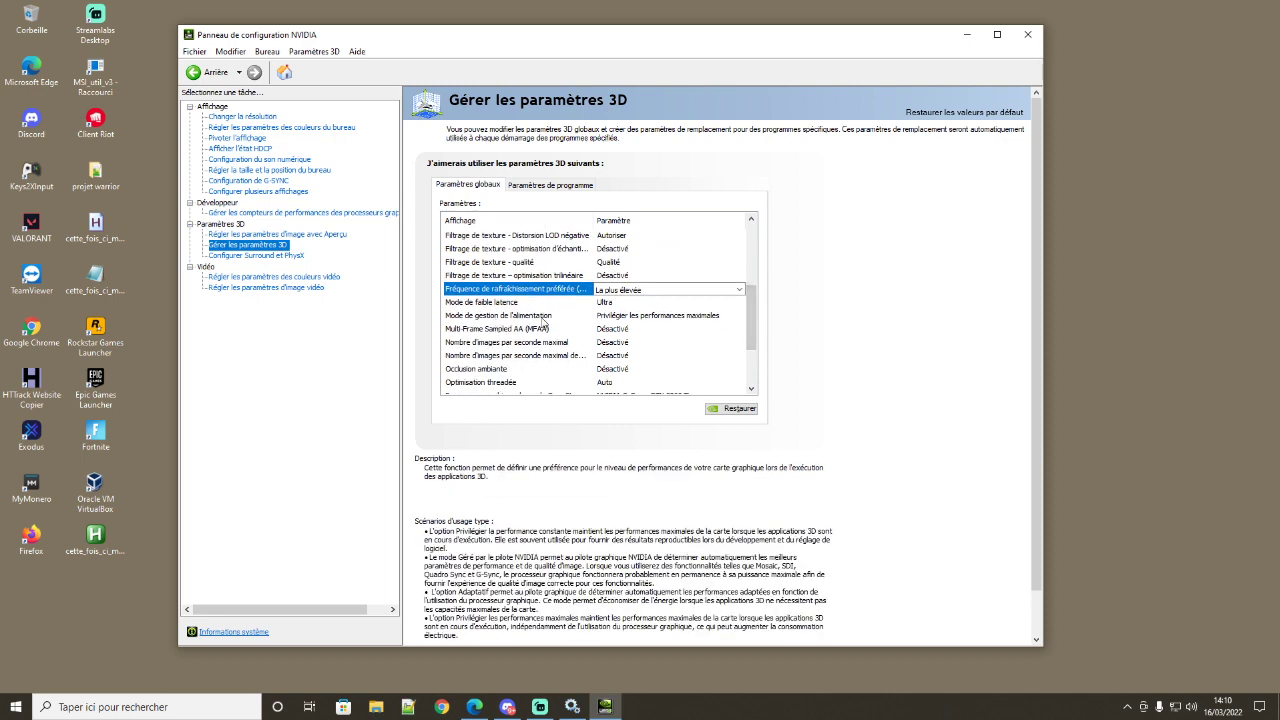
click(651, 318)
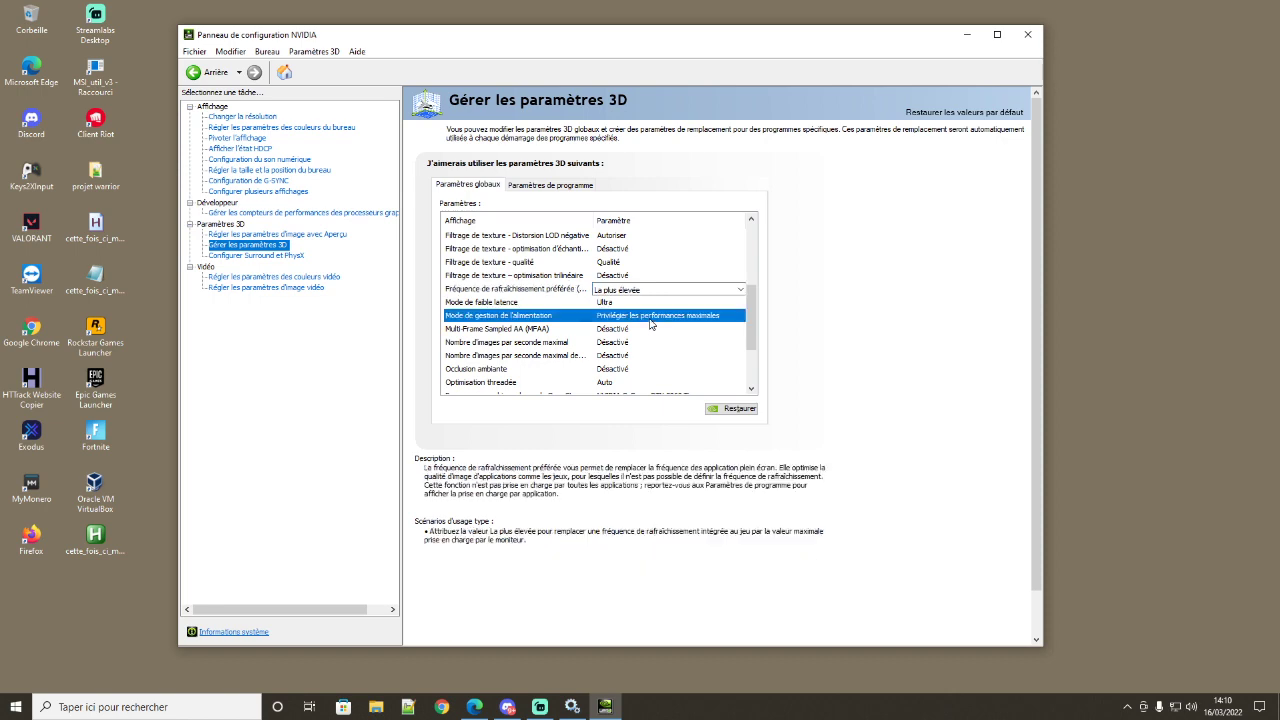
click(655, 317)
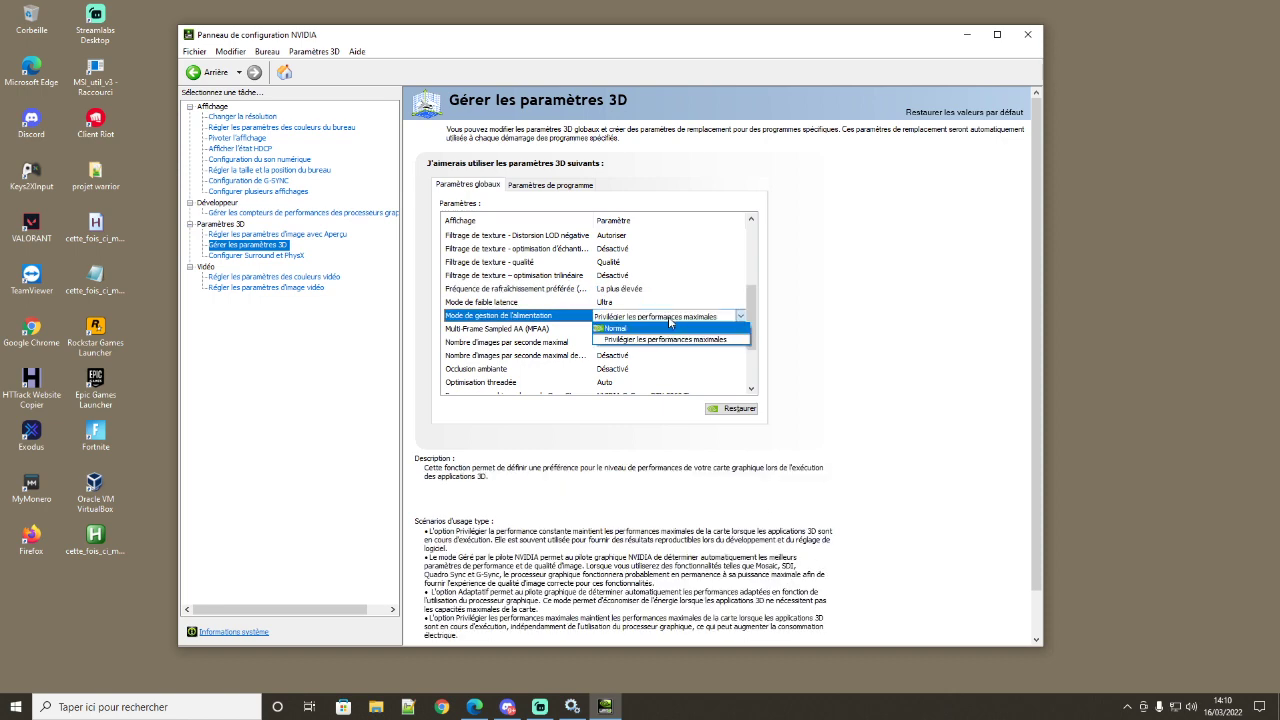
click(668, 316)
Step: Check which graphics processor is selected for OpenGL rendering
drag(754, 327, 754, 366)
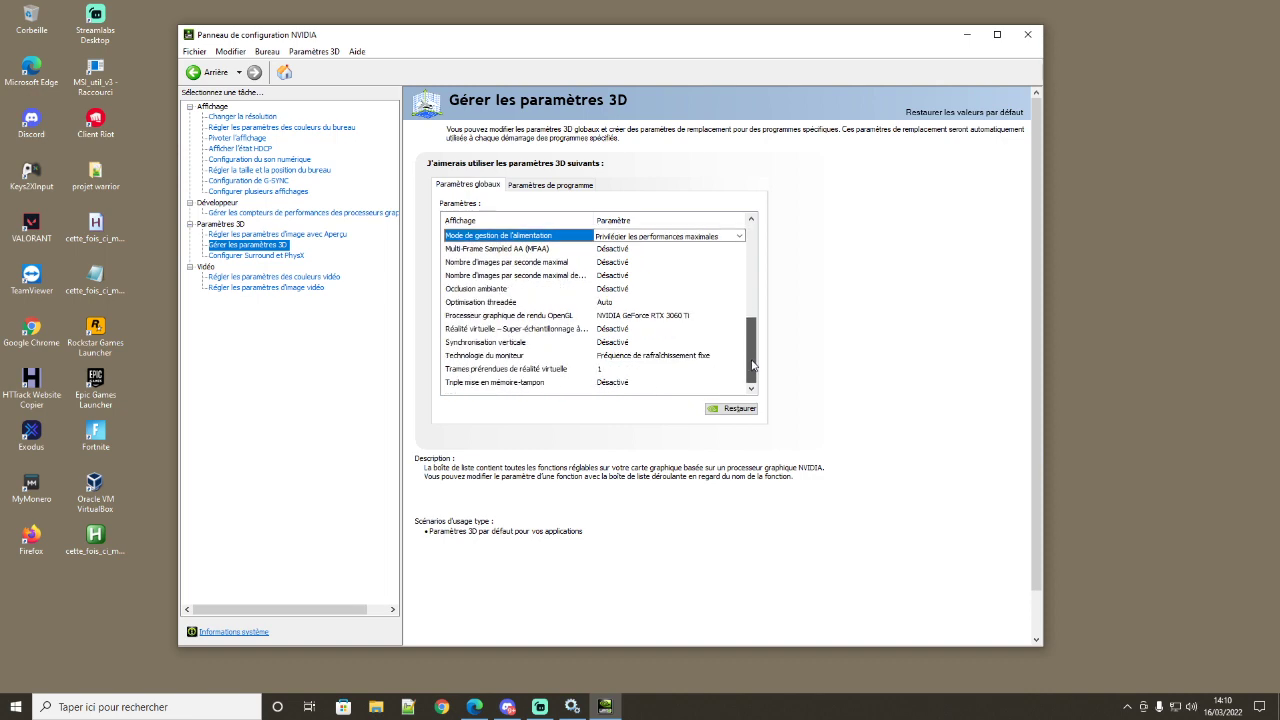
click(626, 318)
click(645, 318)
click(648, 318)
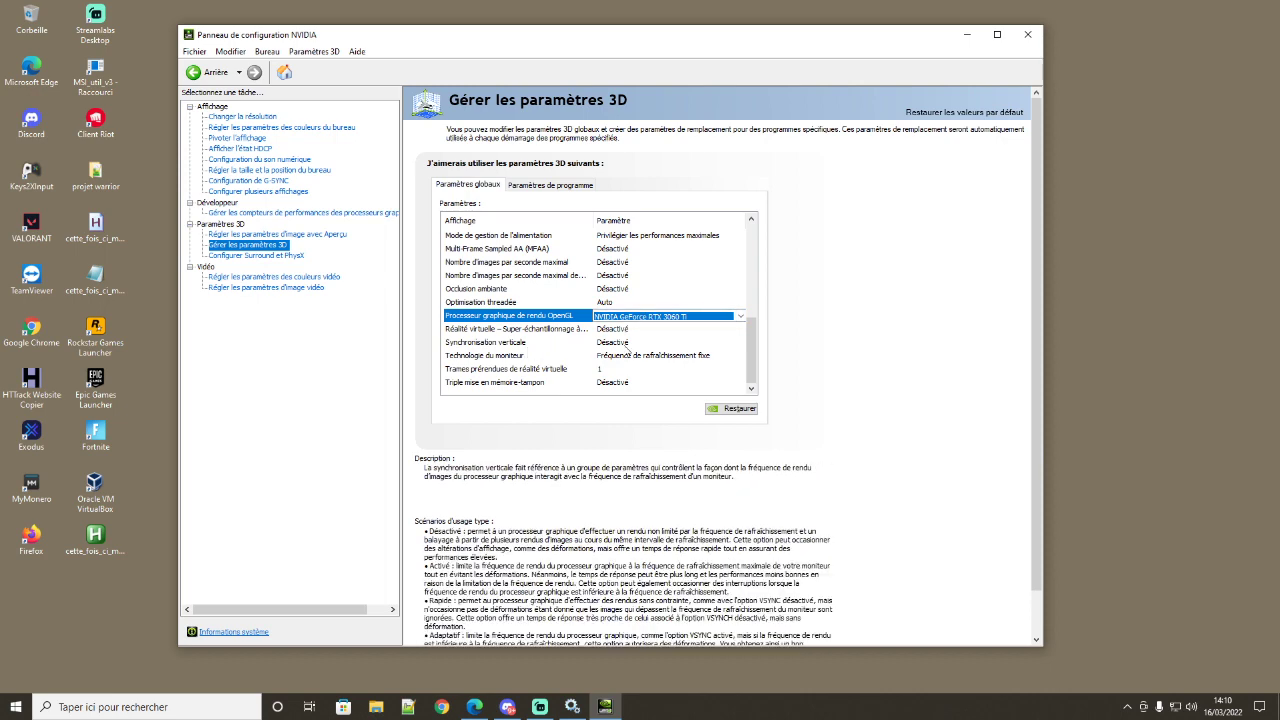
Step: Check the choices for vertical synchronization in the global 3D settings
click(620, 343)
click(640, 343)
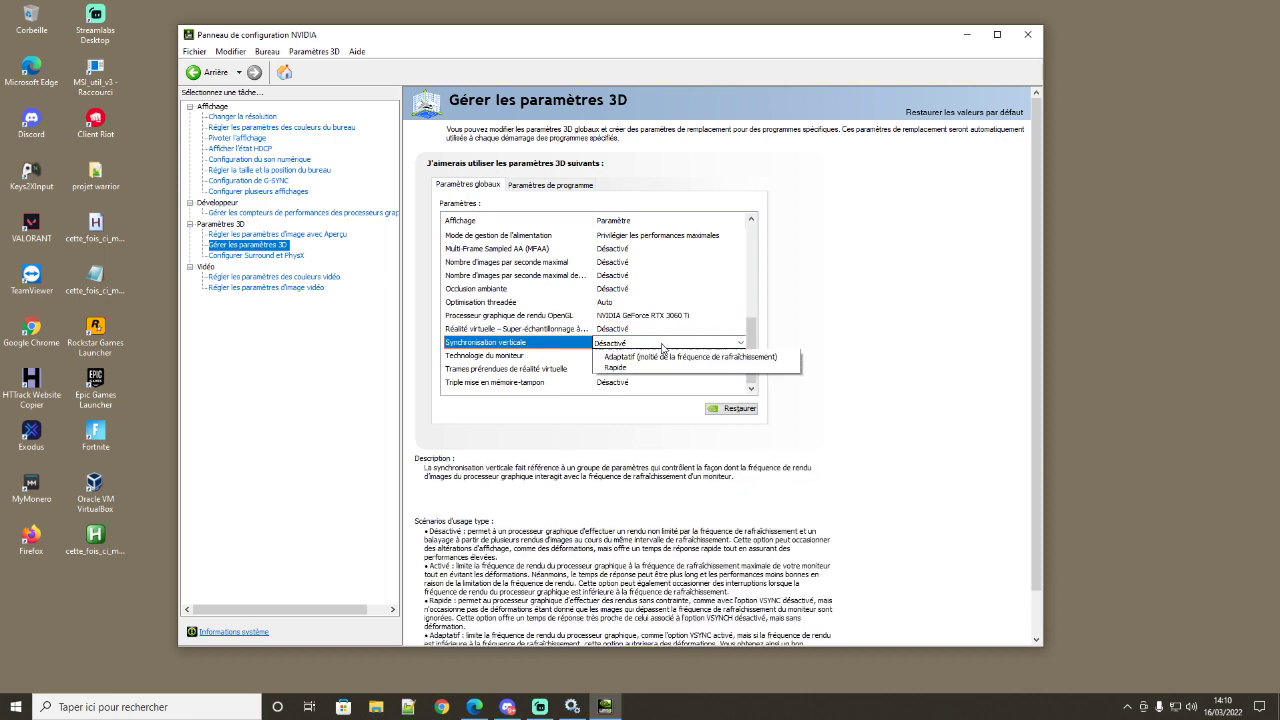
click(663, 348)
click(818, 341)
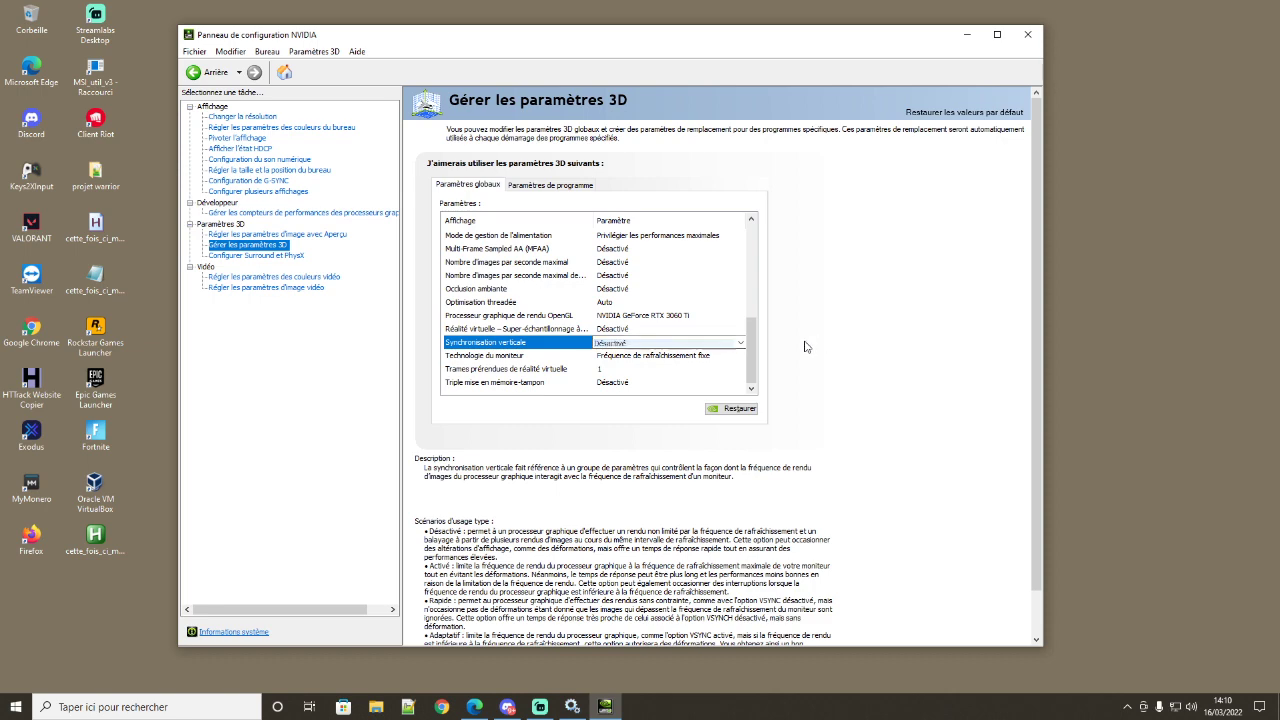
Step: Check the monitor technology setting and the remaining entries at the end of the 3D settings list
click(672, 360)
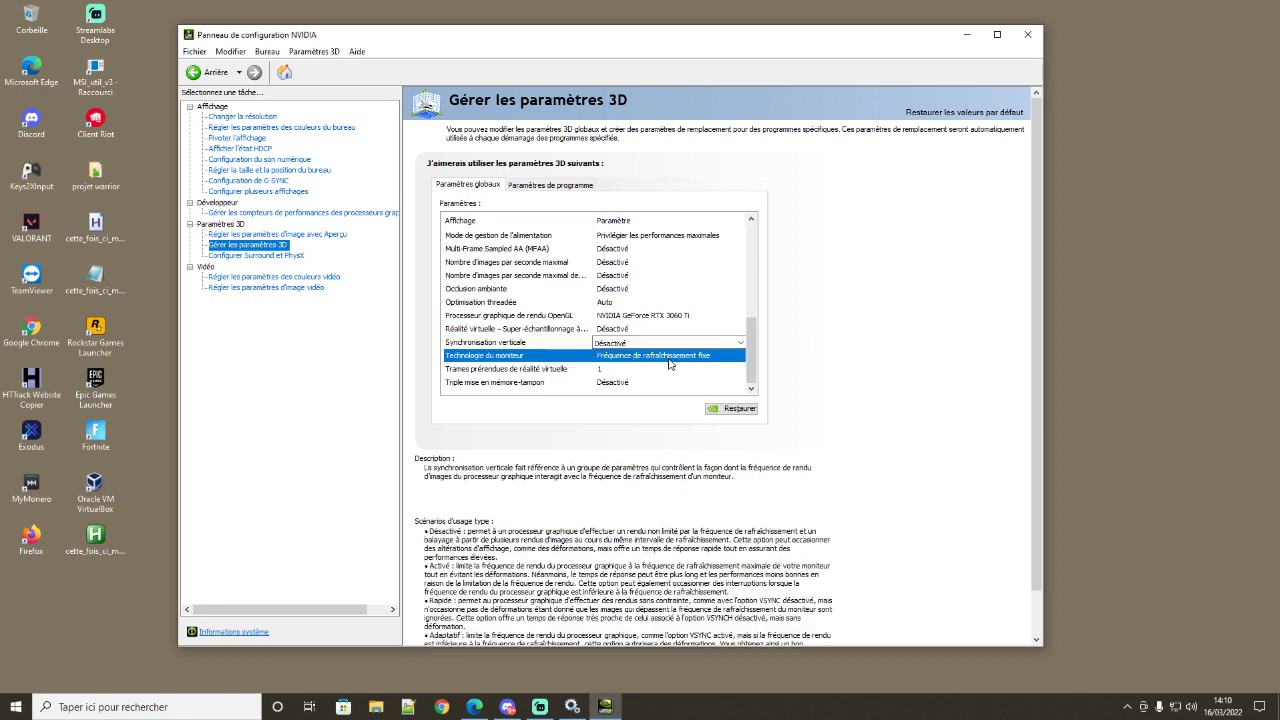
click(670, 359)
click(683, 356)
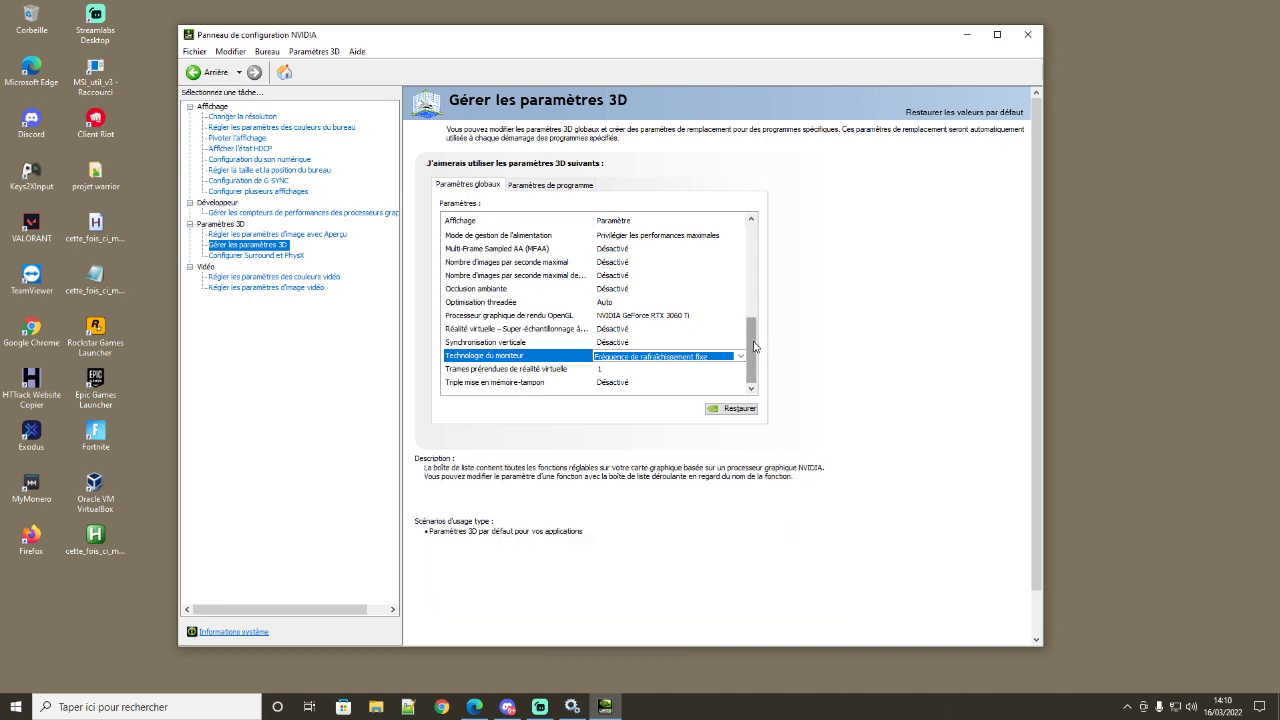
mouse_move(754, 346)
mouse_down()
mouse_move(757, 262)
mouse_move(758, 360)
mouse_up()
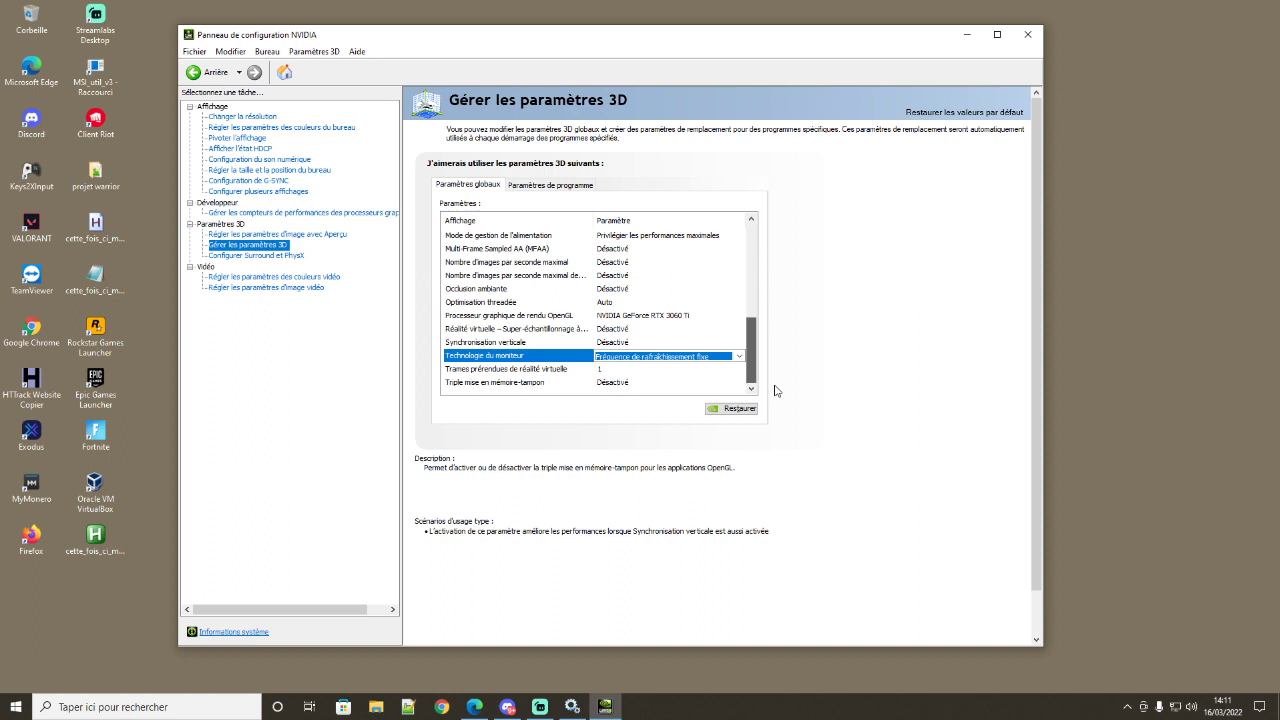
Step: Review the Surround and PhysX page and the video colour, gamma and dynamic range settings
click(256, 256)
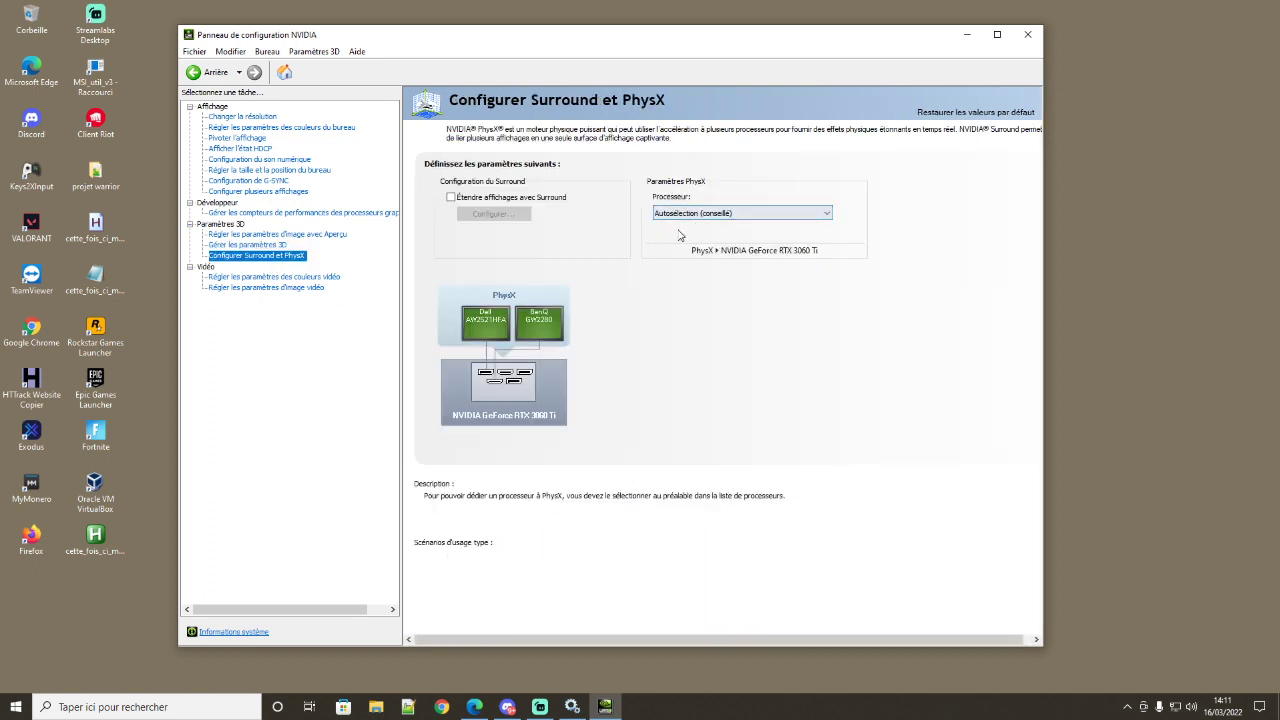
click(290, 280)
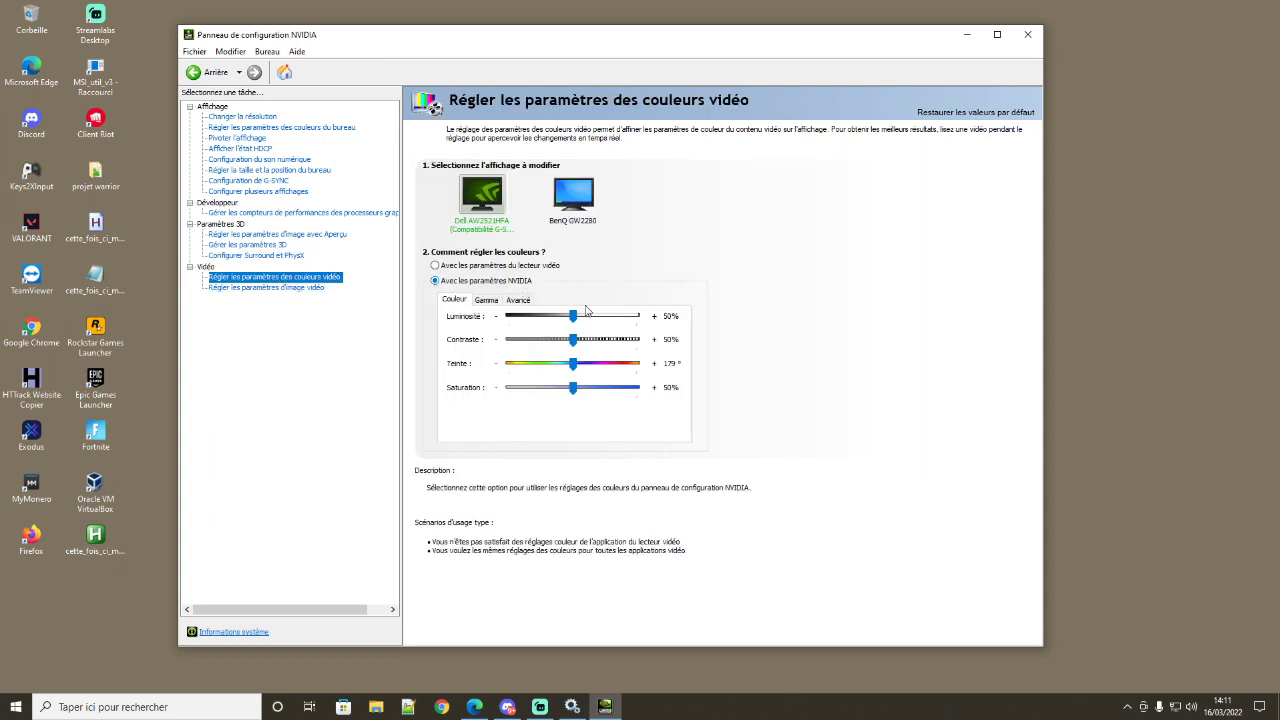
click(487, 300)
click(517, 300)
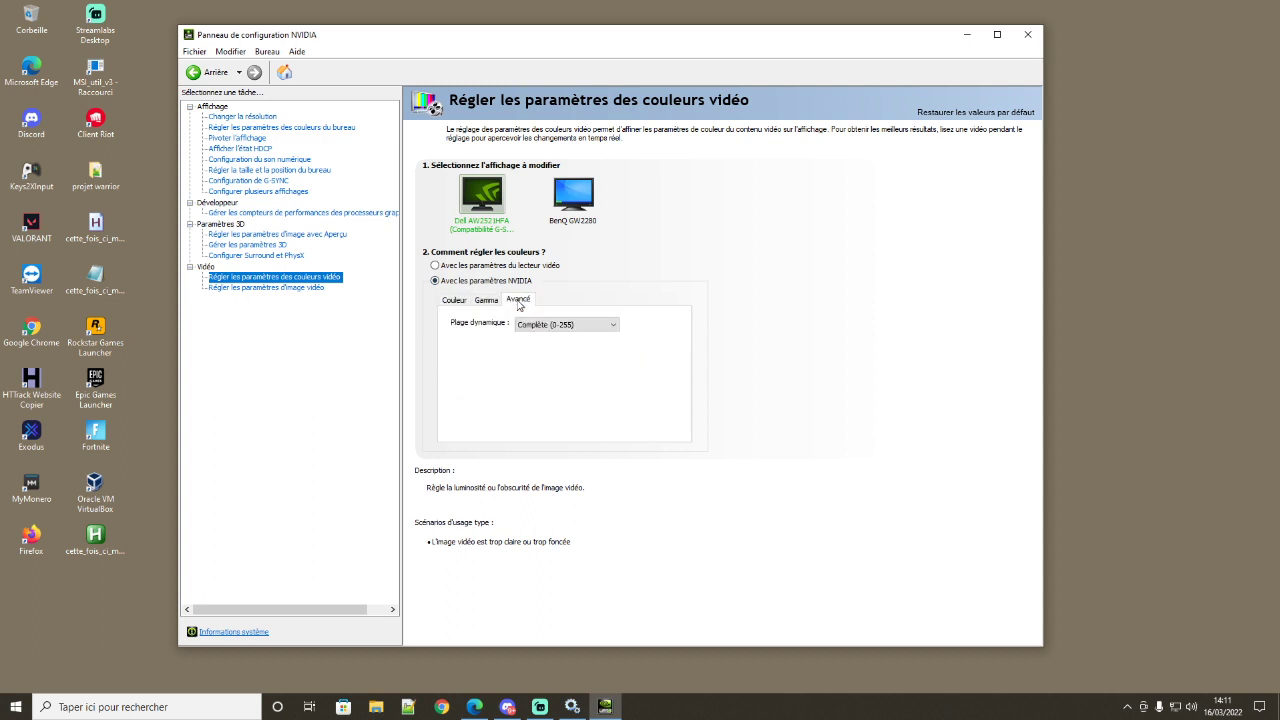
click(582, 327)
click(572, 336)
click(455, 300)
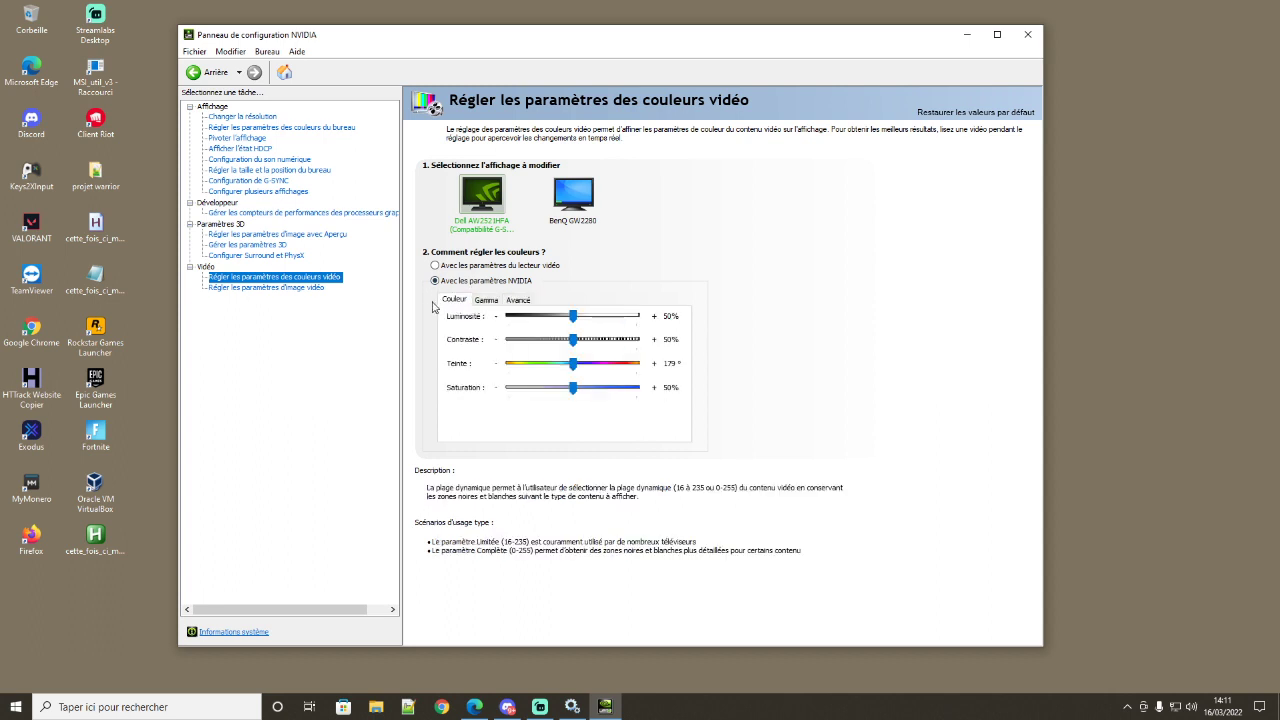
Step: Review the video image settings page and the resolution page
click(290, 288)
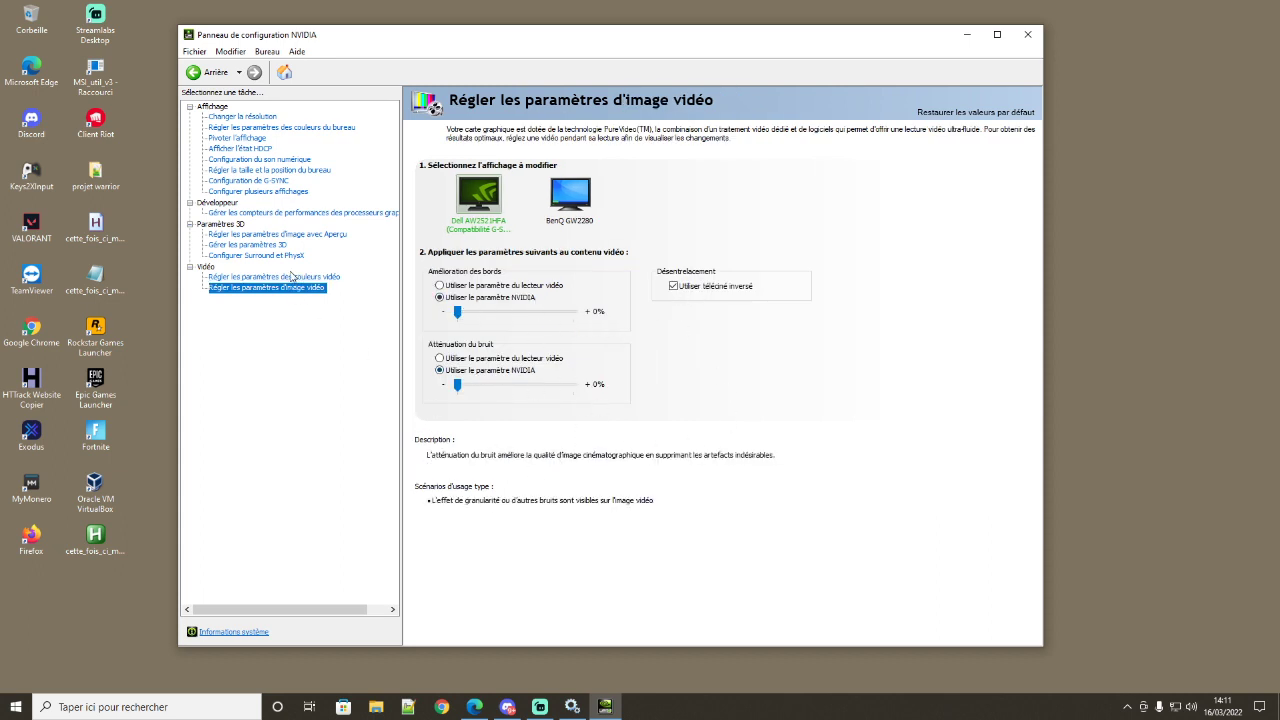
click(243, 117)
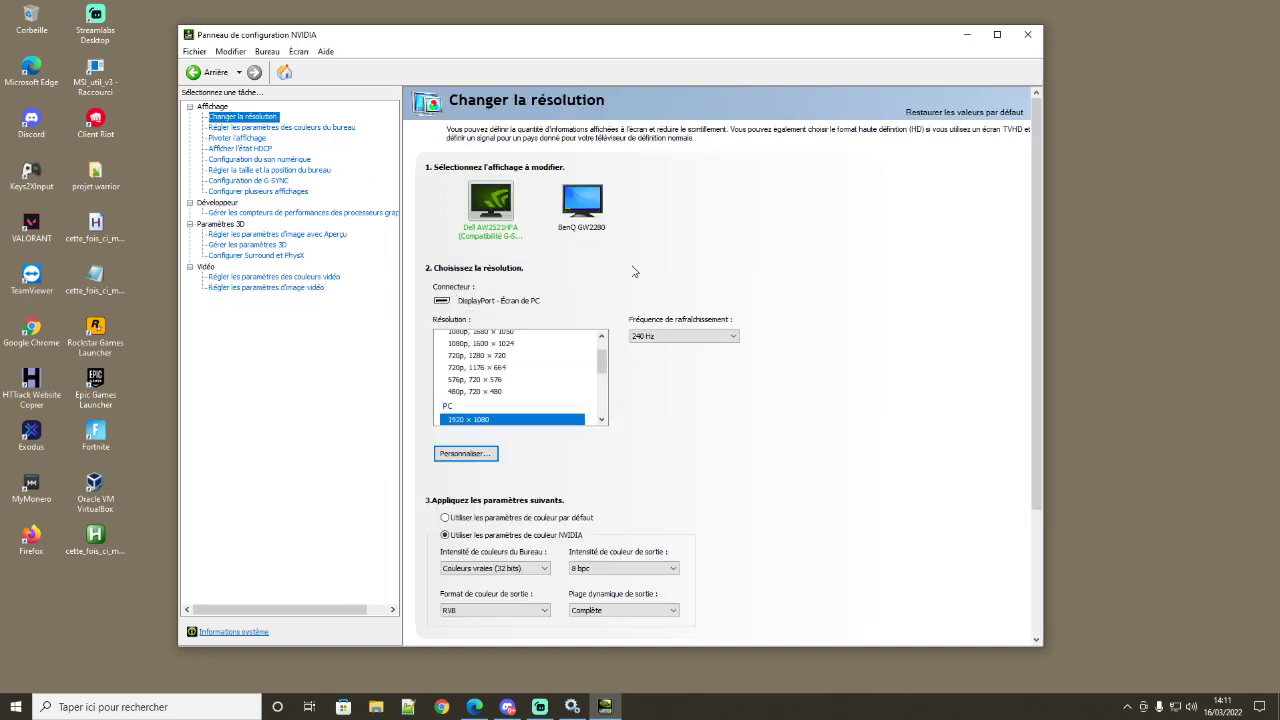
scroll(914, 324, down, 3)
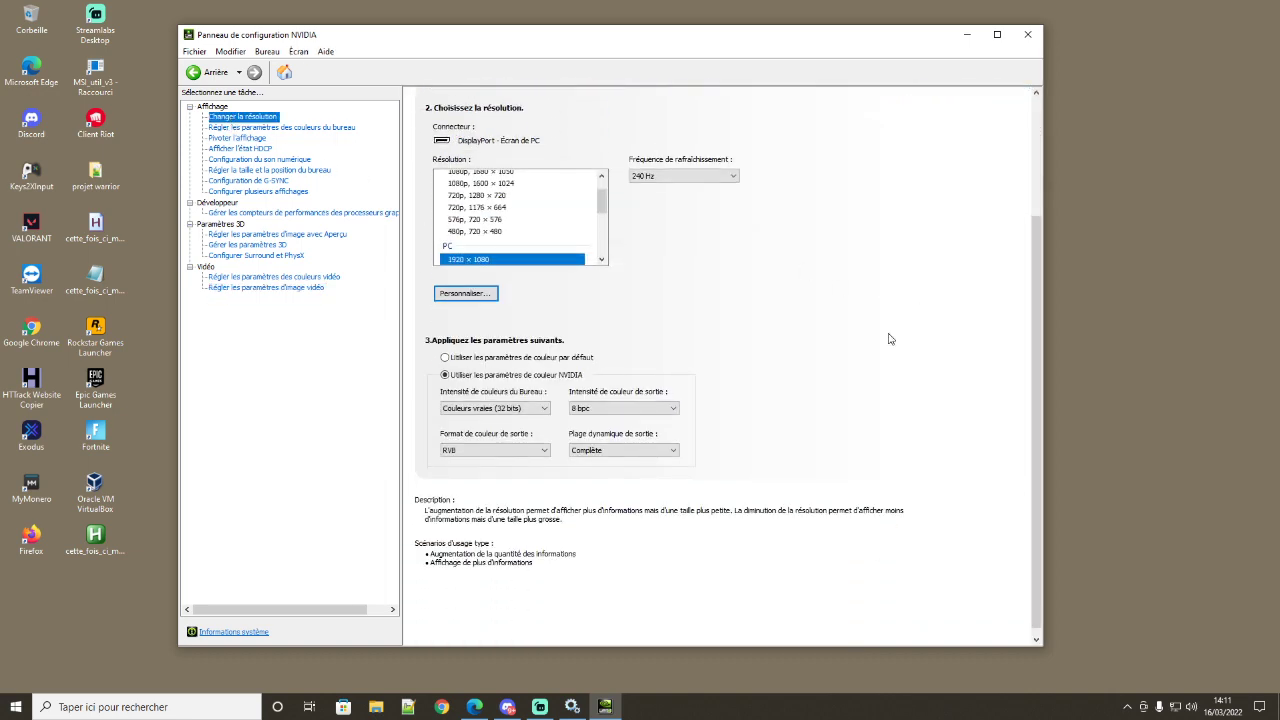
scroll(889, 337, up, 3)
Step: Close the NVIDIA Control Panel and the Services window that is already open
drag(370, 48, 453, 63)
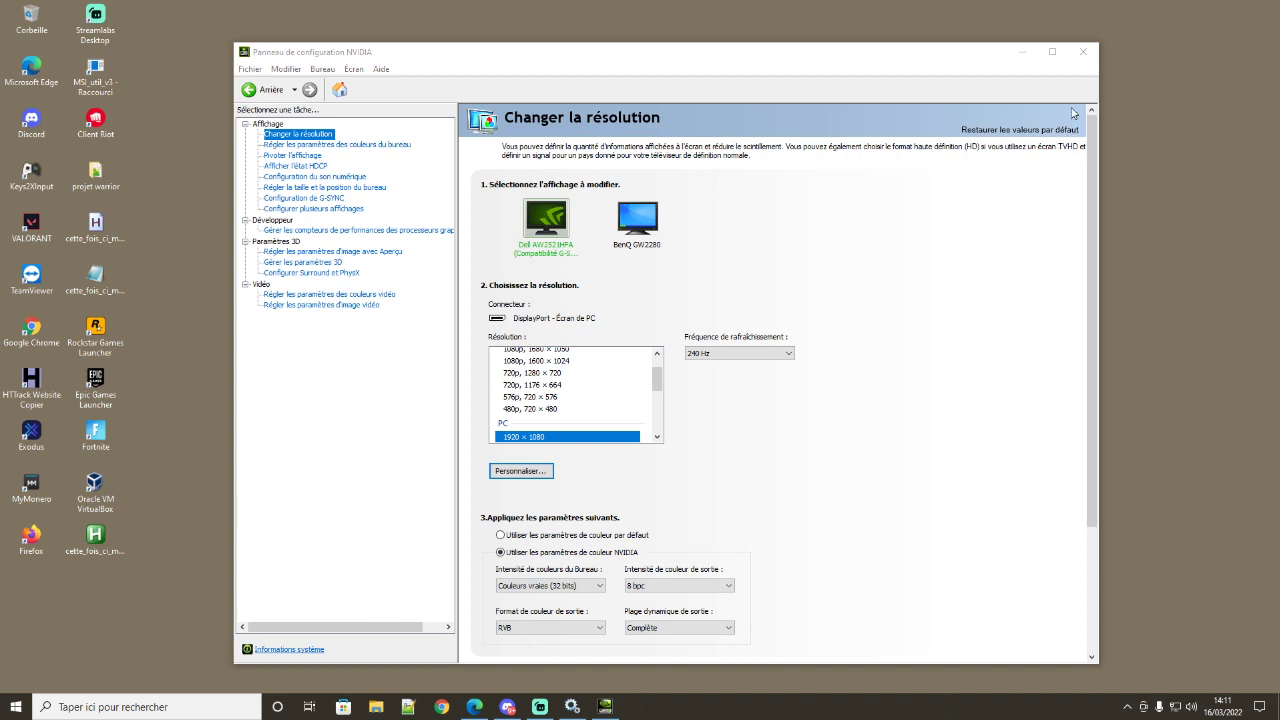
click(1083, 55)
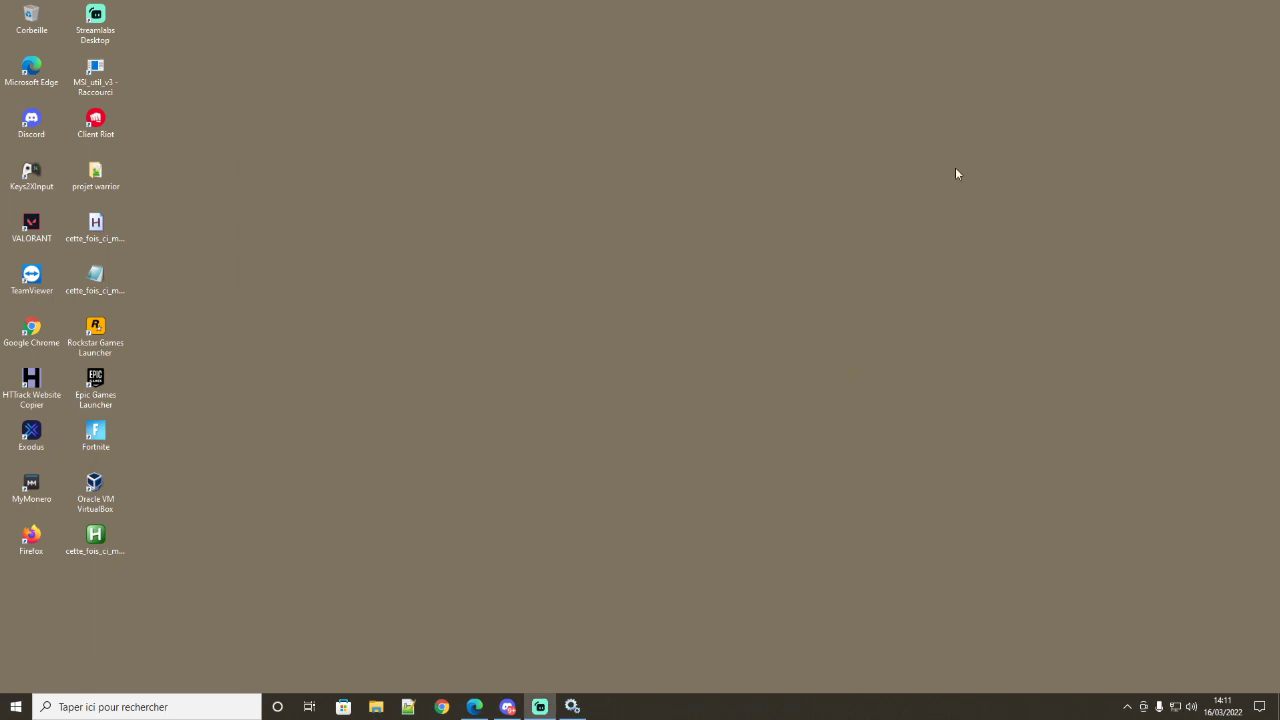
click(572, 706)
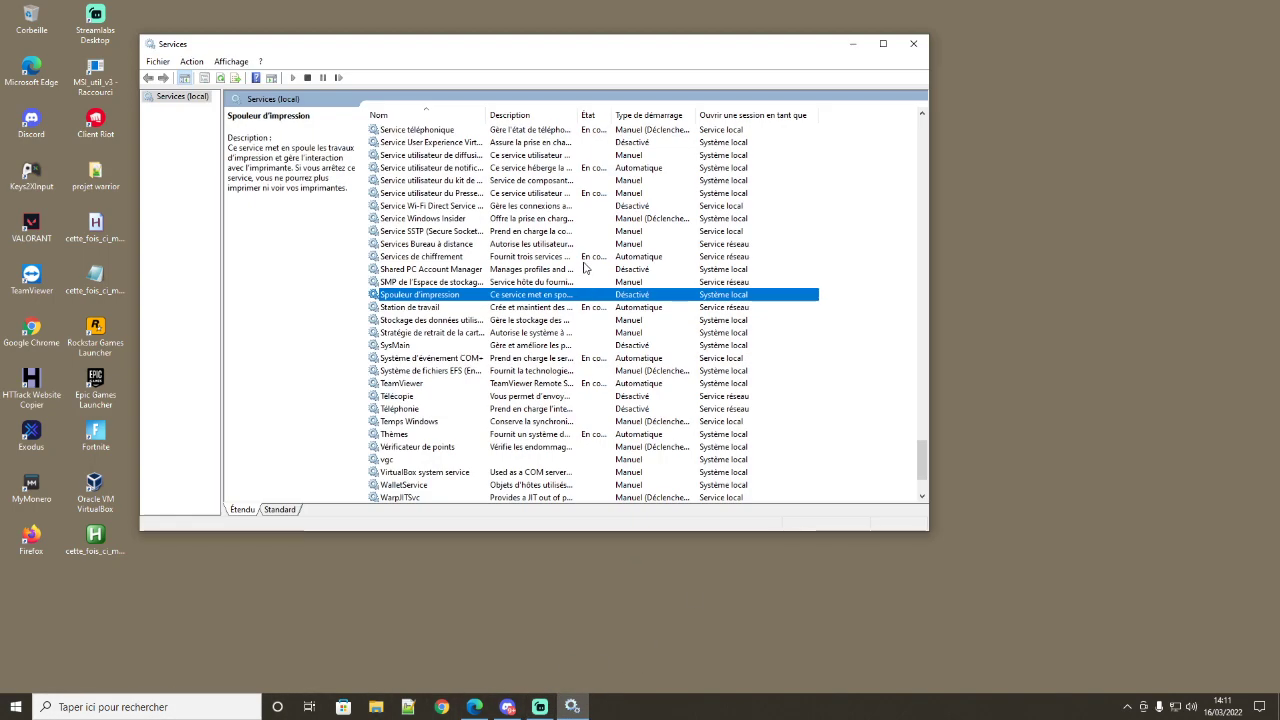
click(913, 43)
Step: Search Windows for "services" and open the Services console
click(175, 704)
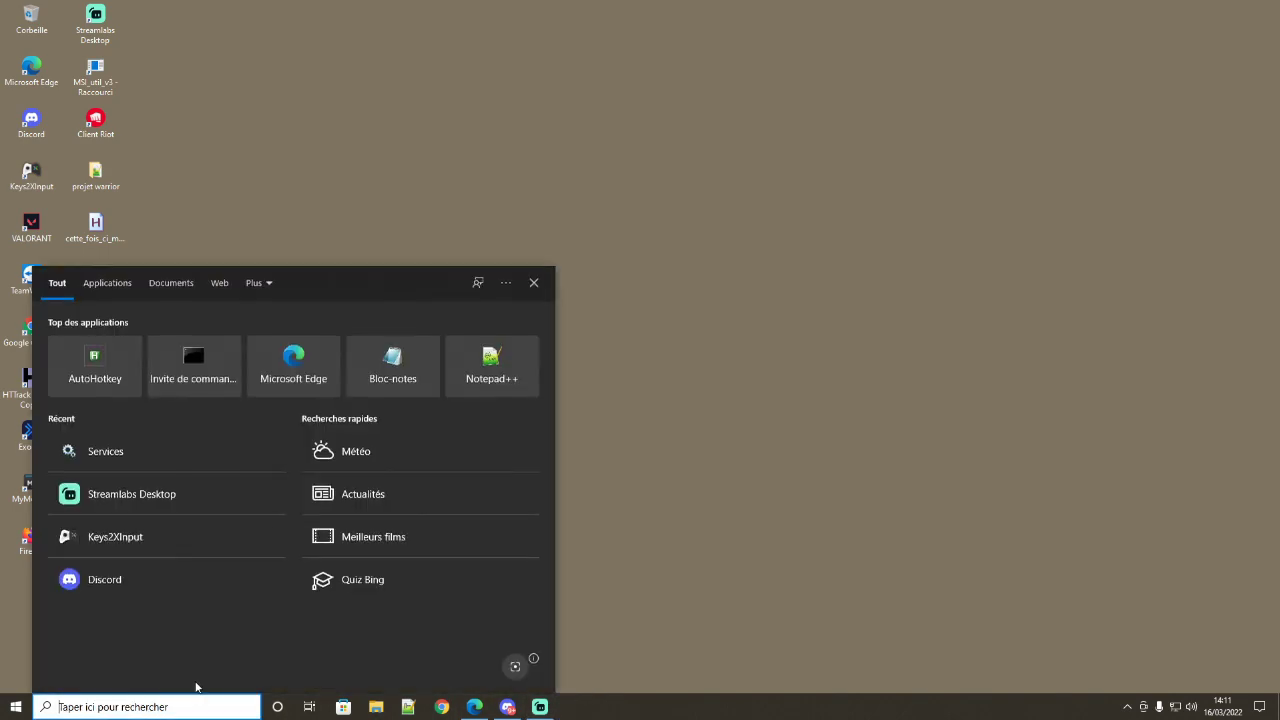
text(services)
click(109, 352)
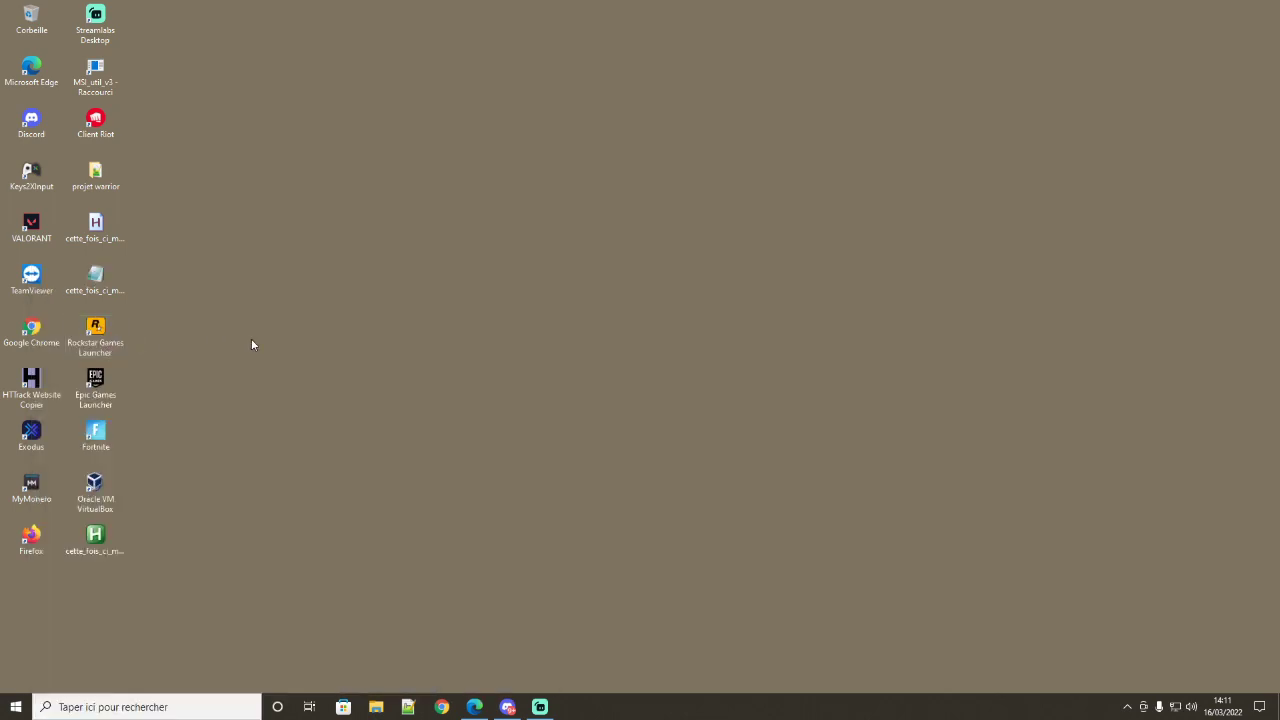
Step: Look through the services whose names begin with S to locate SysMain
click(597, 300)
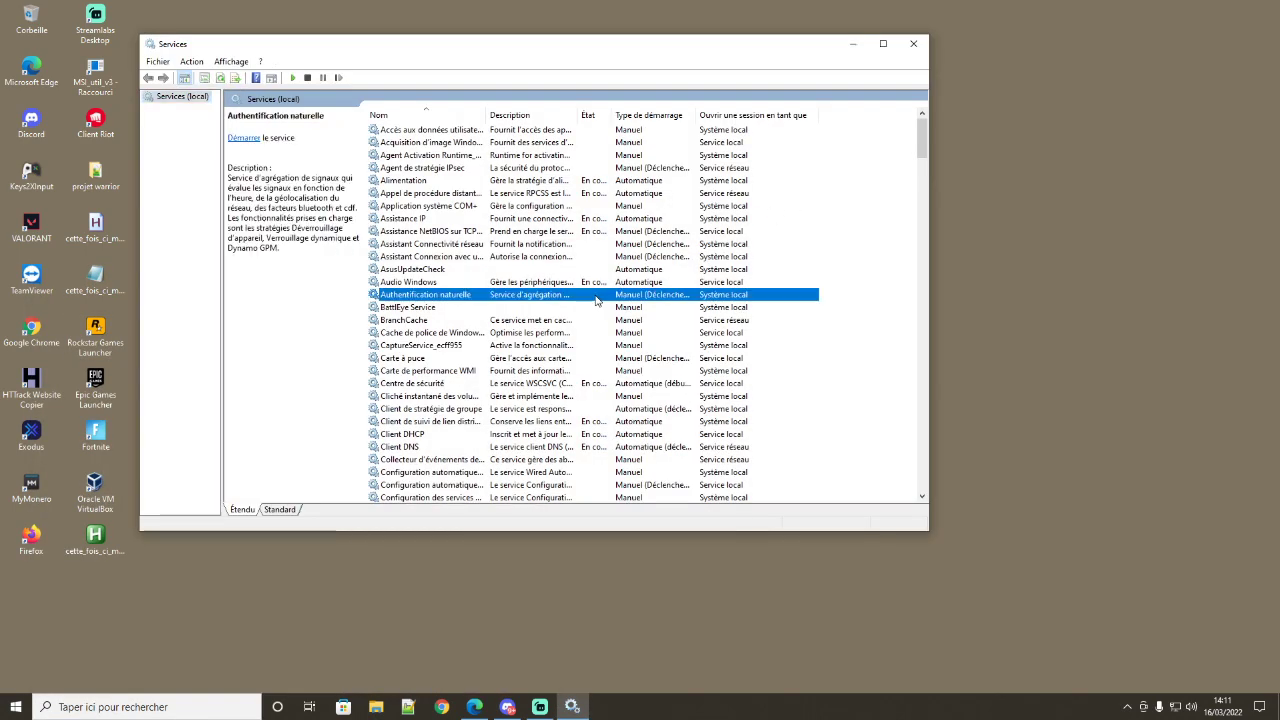
key(s)
key(Down)
key(Down)
key(Down)
key(Down)
key(Down)
key(Down)
key(Down)
key(Down)
key(Down)
key(Down)
key(Down)
key(Down)
key(Down)
key(Down)
key(Down)
key(Down)
key(Down)
key(Down)
key(Down)
key(Down)
key(Down)
key(Down)
key(Down)
key(Down)
key(Down)
key(Down)
key(Down)
key(Down)
key(Down)
key(Down)
key(Down)
key(Down)
key(Down)
key(Down)
key(Down)
key(Down)
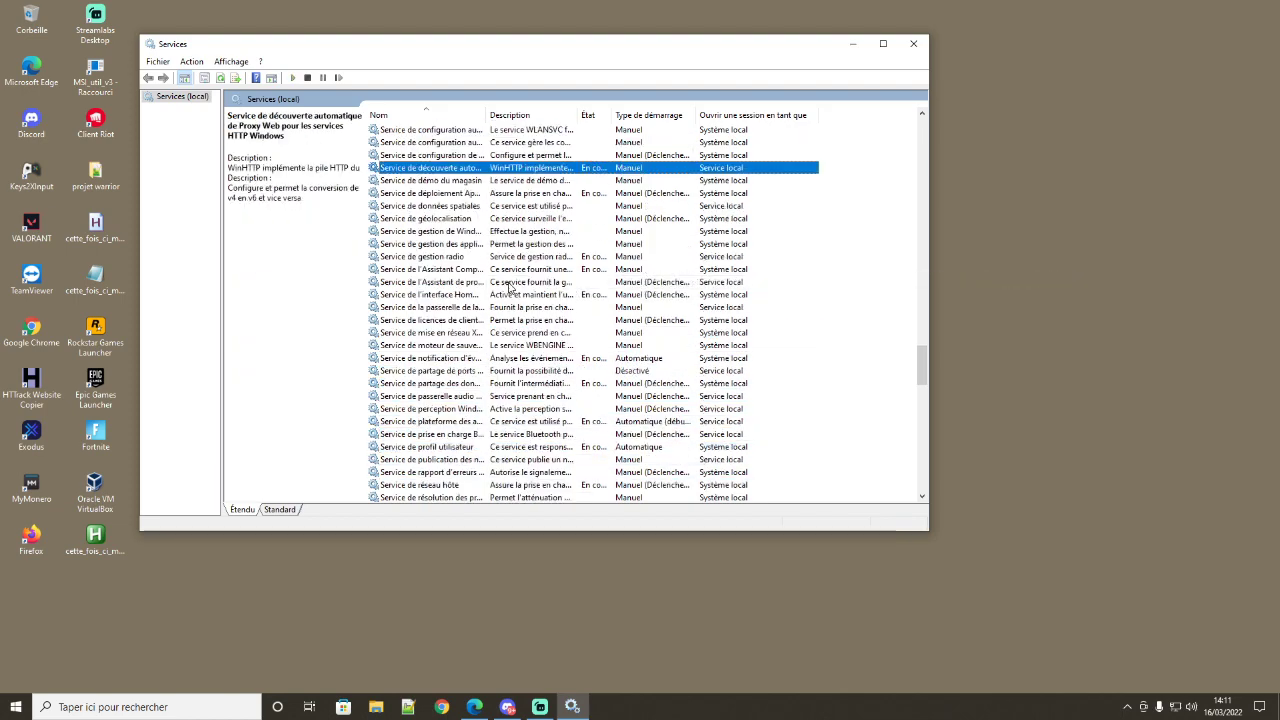
key(s)
key(s)
key(s)
key(s)
key(s)
key(s)
key(s)
key(s)
key(s)
key(s)
key(s)
key(s)
key(s)
key(s)
key(s)
key(s)
key(s)
key(s)
key(s)
key(s)
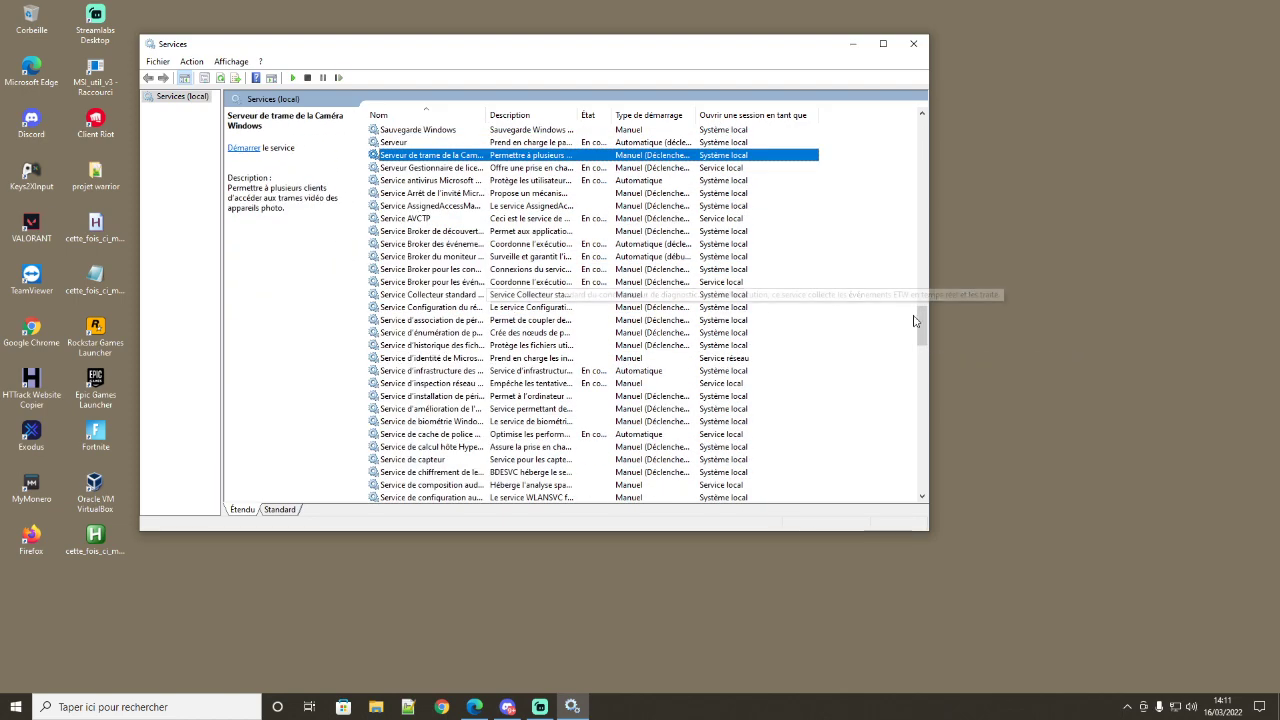
drag(919, 318, 925, 452)
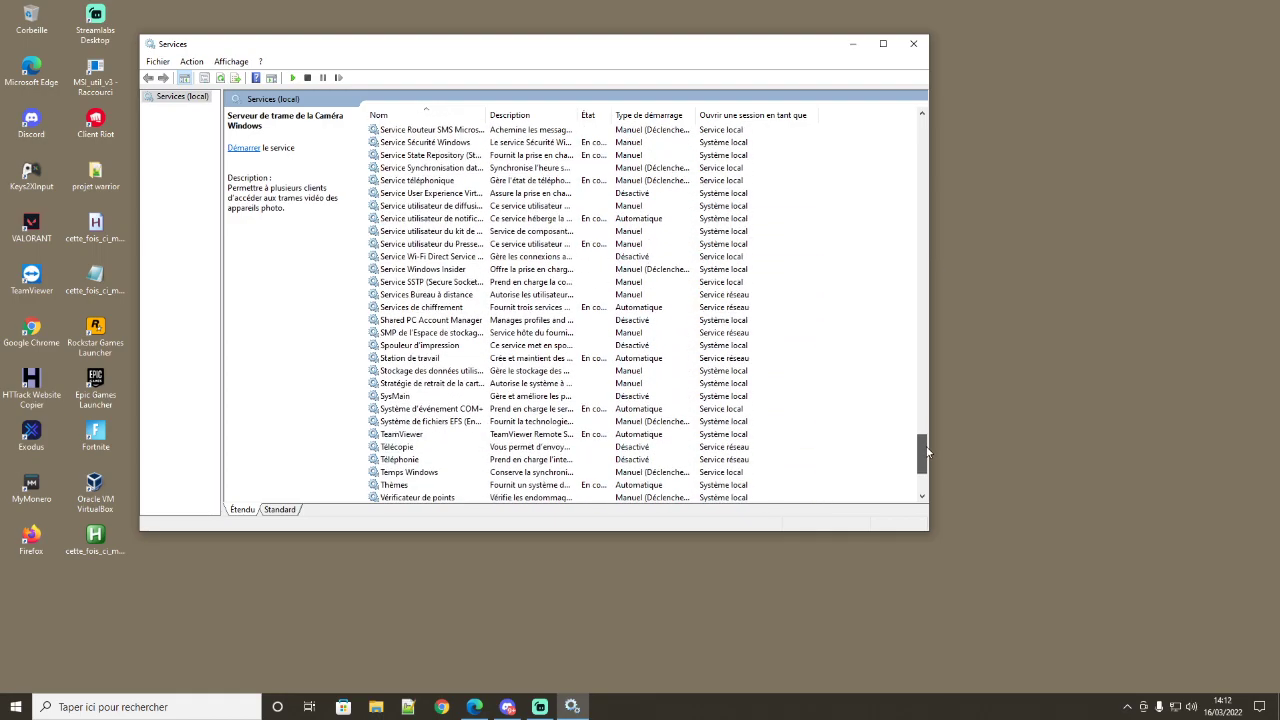
Step: Set the SysMain service's startup type to Désactivé and confirm its properties
click(403, 396)
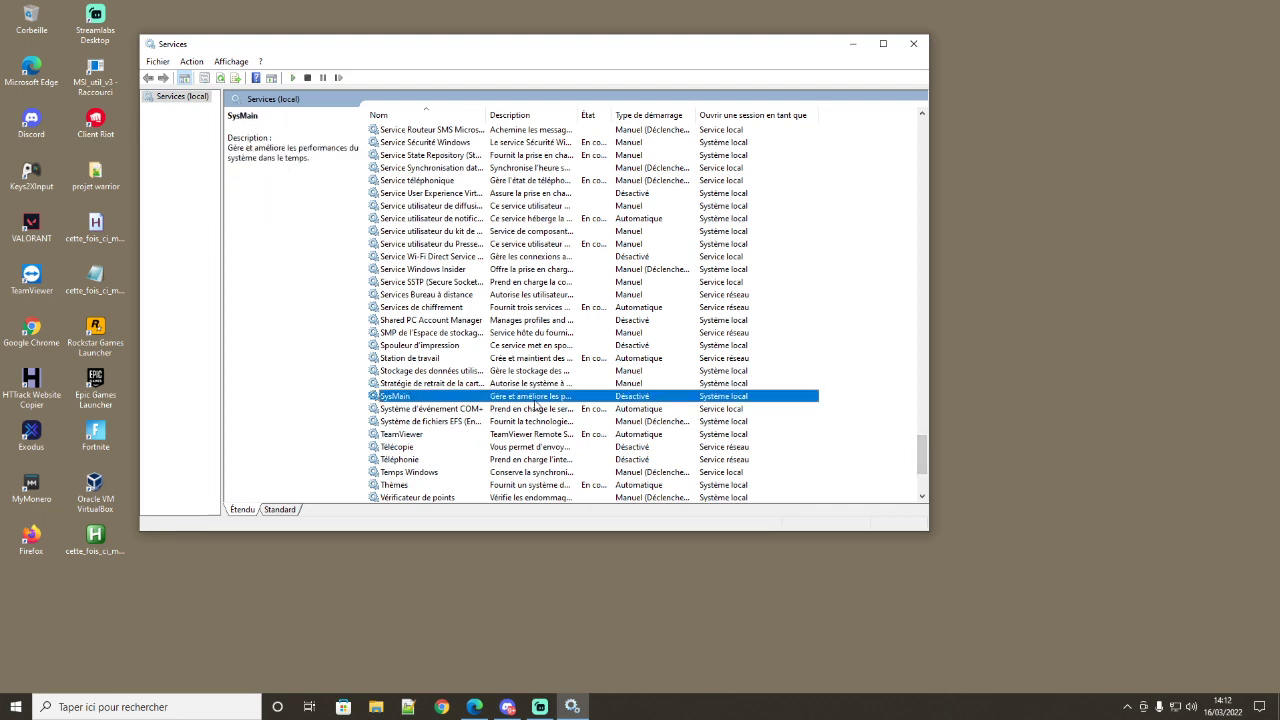
double_click(415, 397)
click(580, 261)
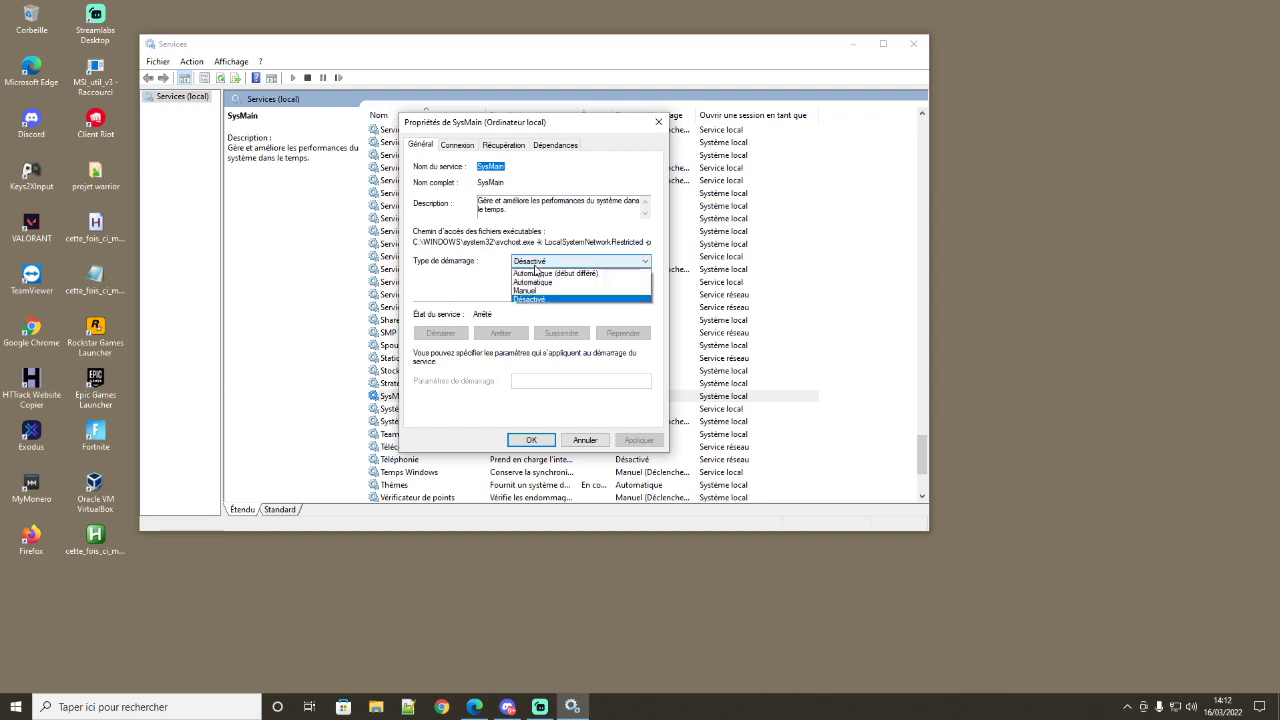
click(527, 292)
click(531, 440)
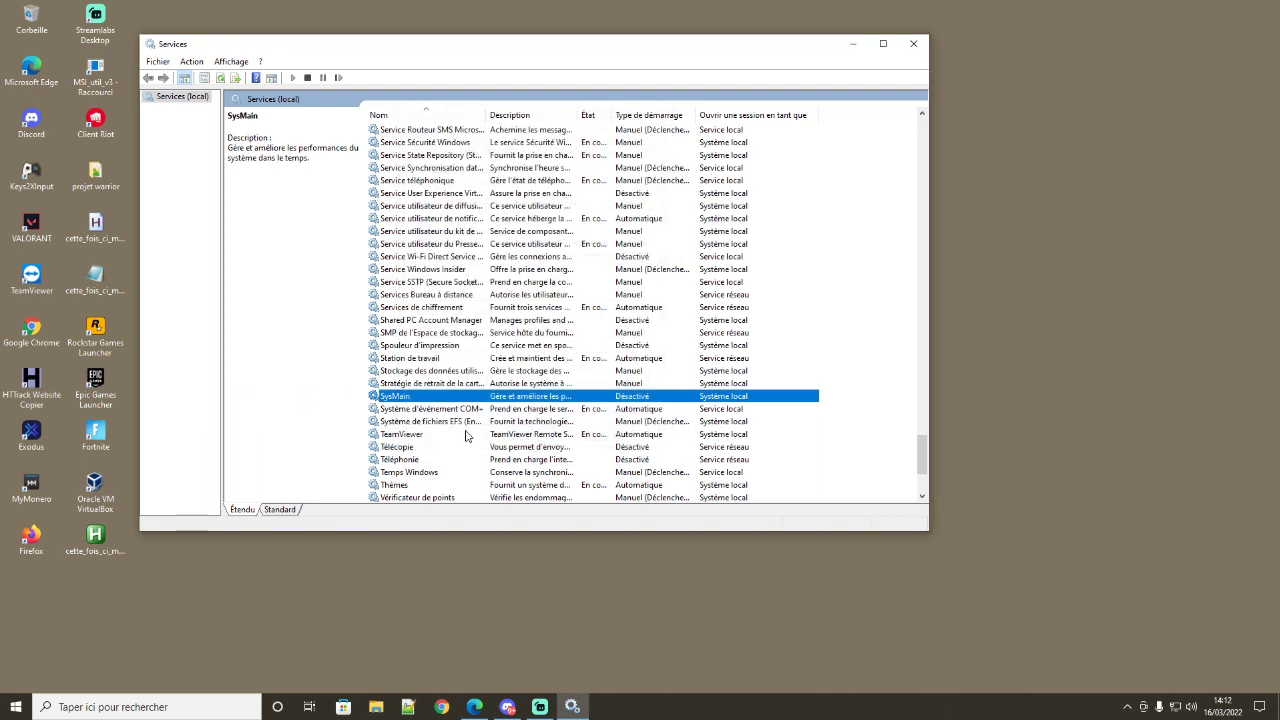
right_click(418, 398)
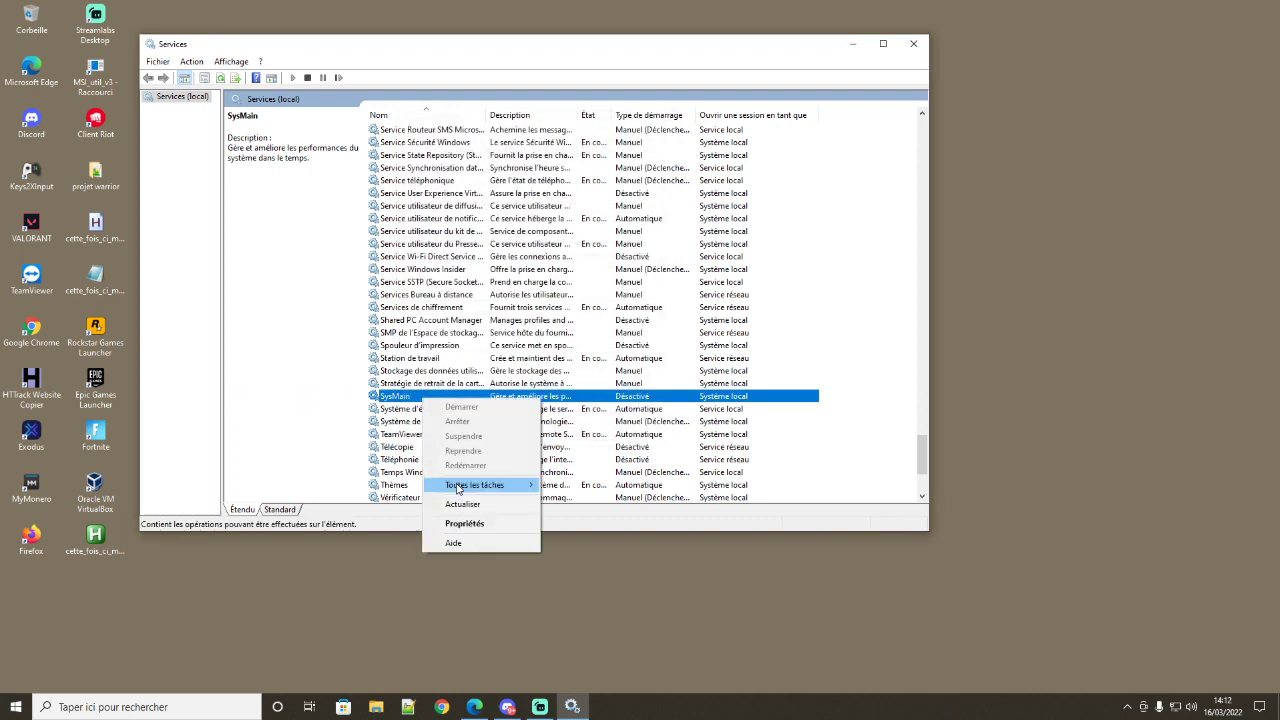
click(407, 402)
Step: Review the descriptions and startup types of the Télécopie, Téléphonie and Spouleur d'impression services
scroll(410, 414, down, 1)
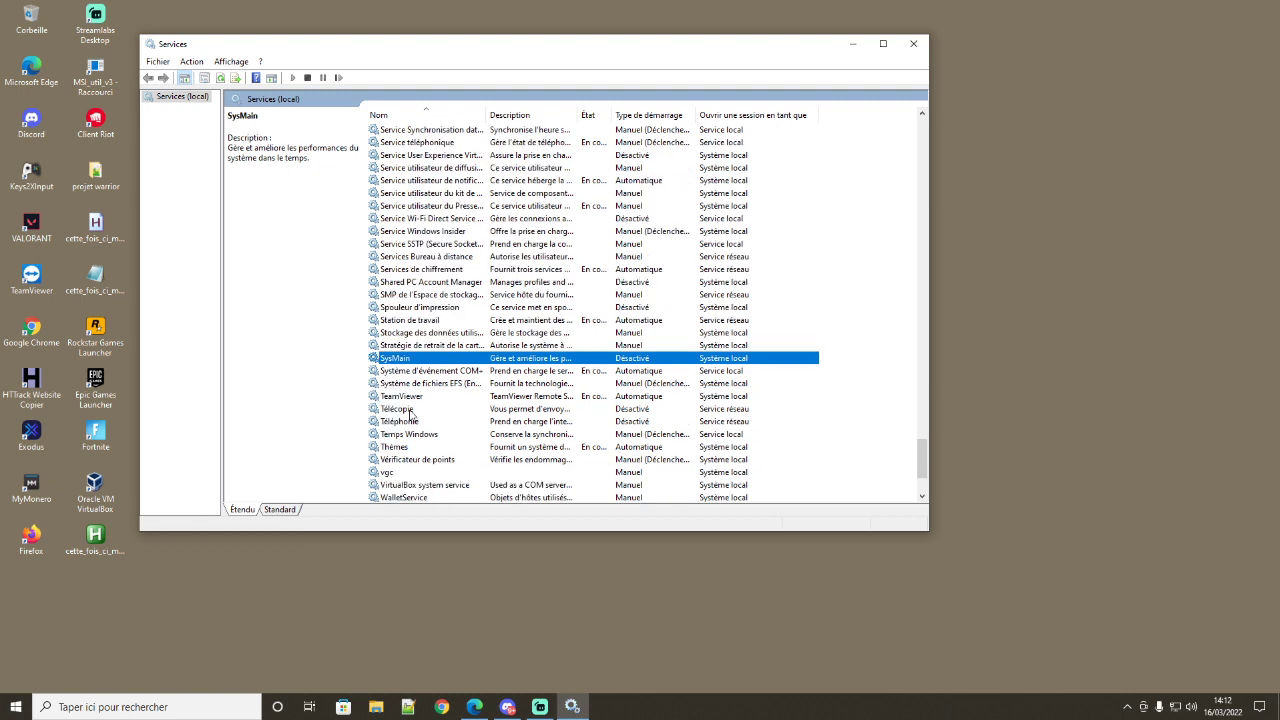
click(423, 412)
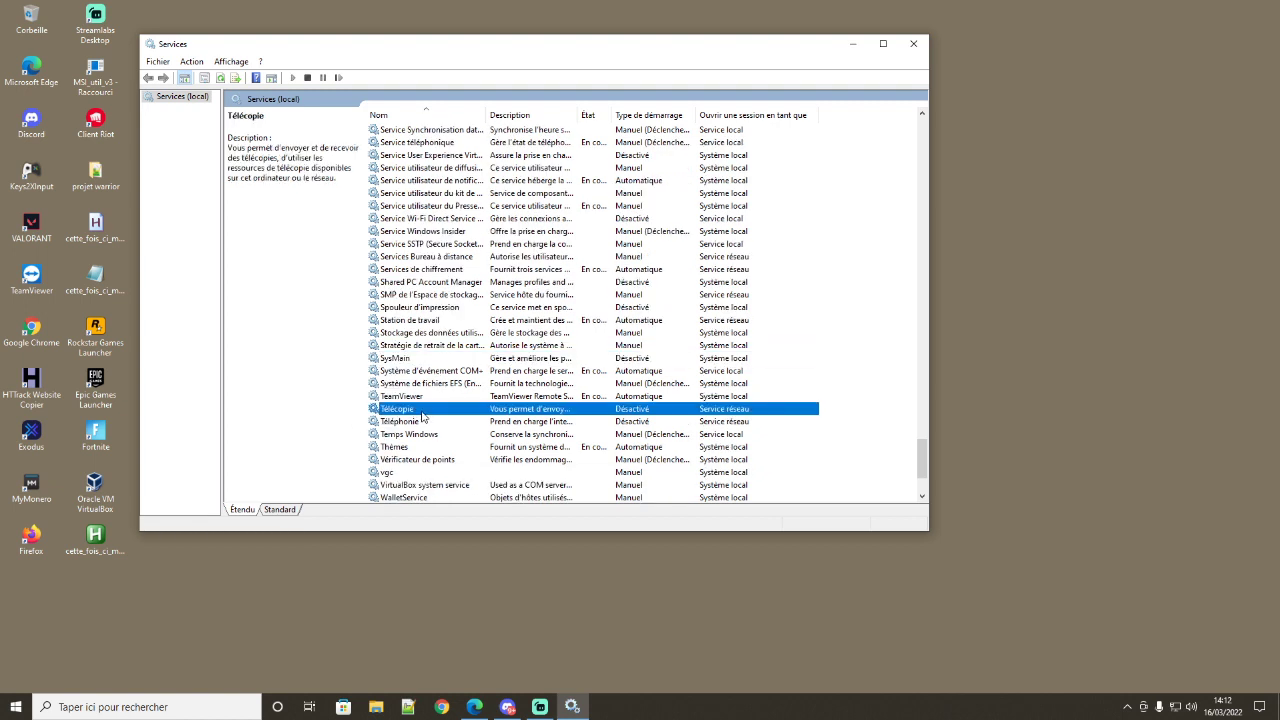
click(428, 421)
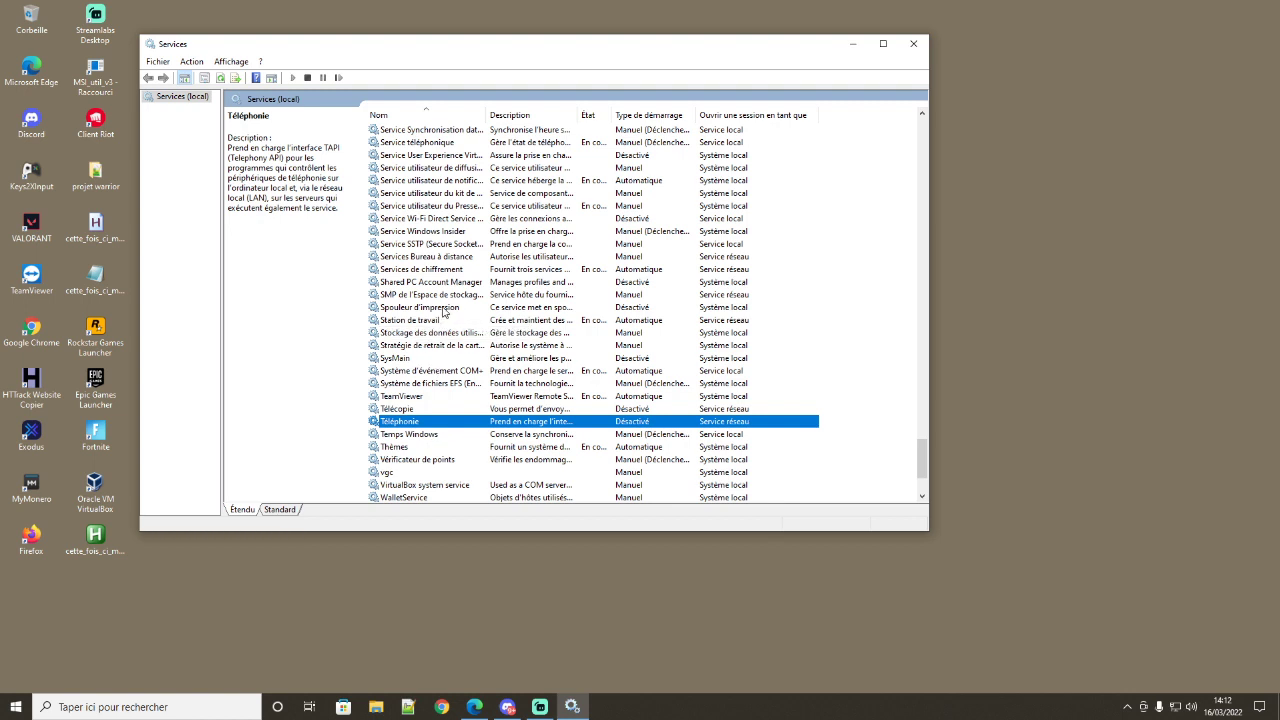
click(442, 309)
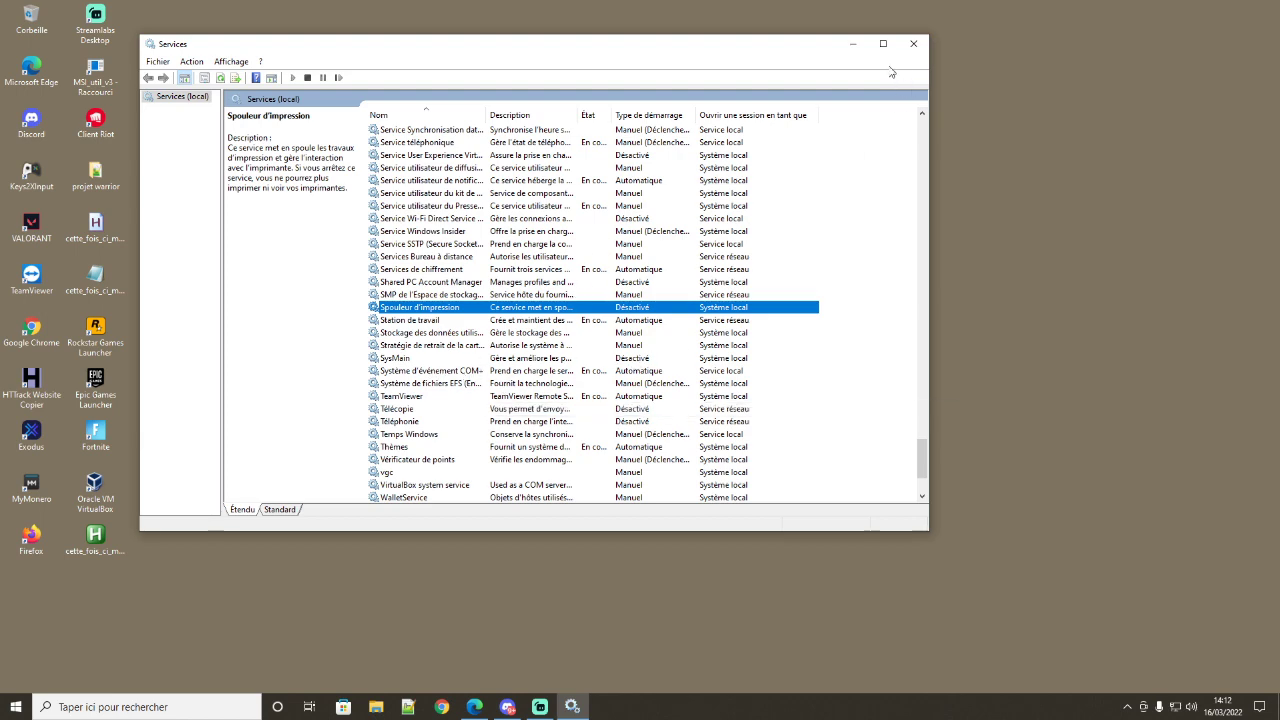
Step: Close the Services console, search Windows for "alim" and open the settings for modifying the power plan
click(913, 43)
click(150, 707)
text(a)
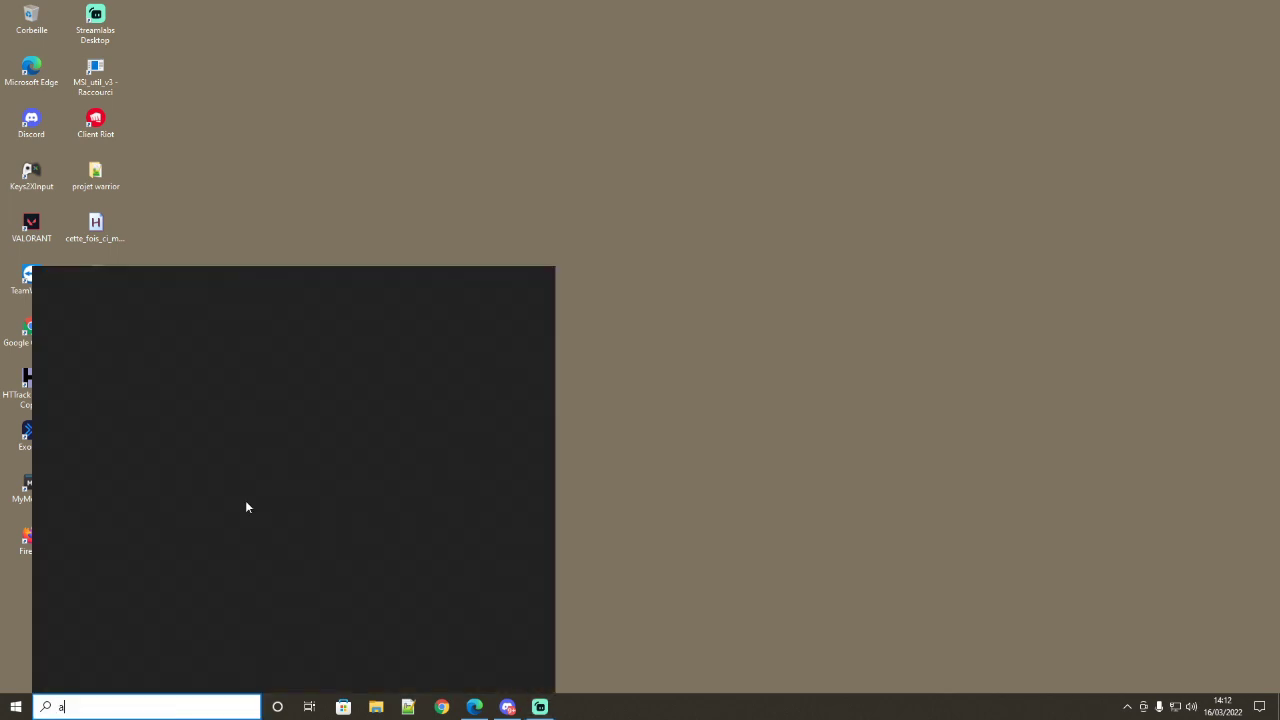
text(lim)
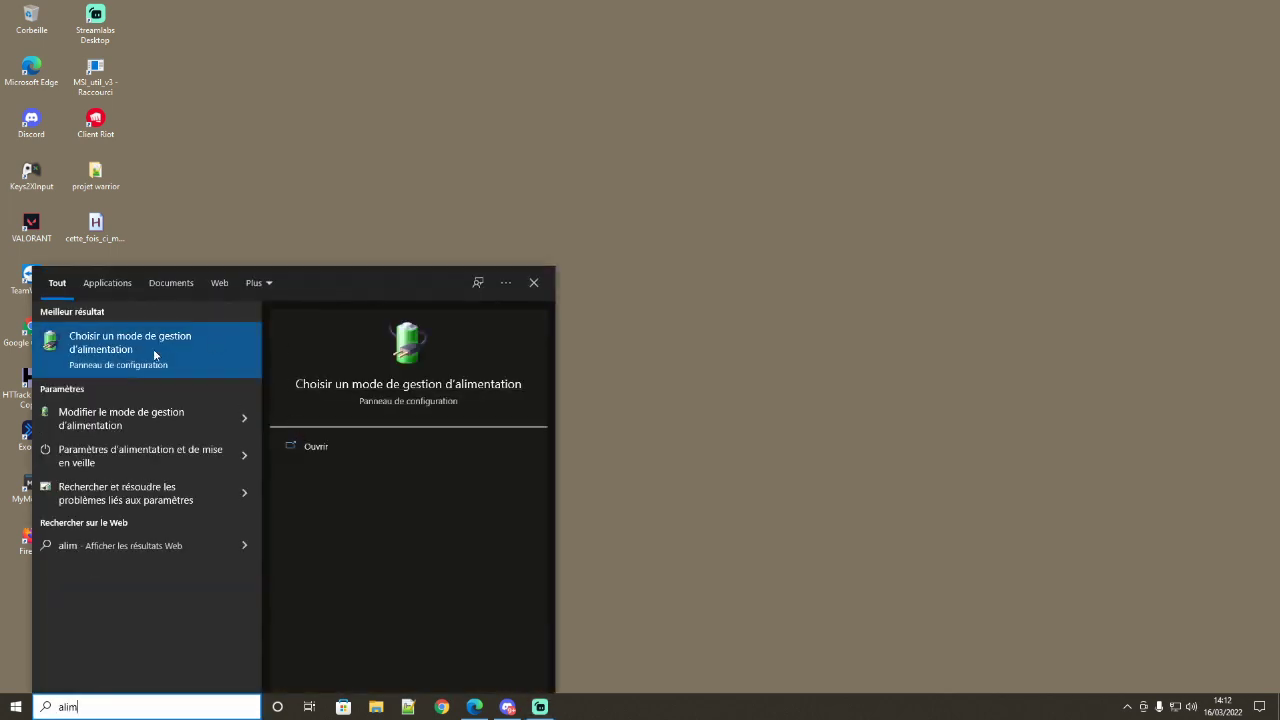
click(146, 423)
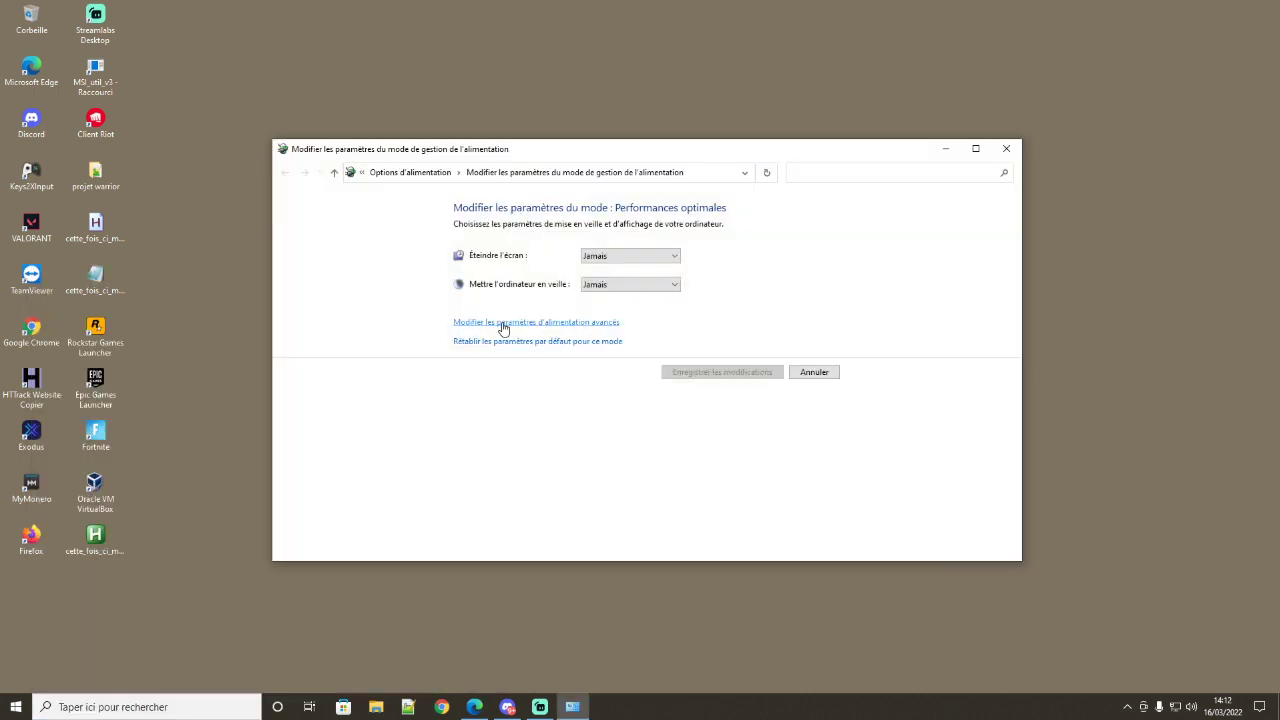
Step: Open and close the advanced power settings, and go to the Options d'alimentation page listing all power plans
click(502, 324)
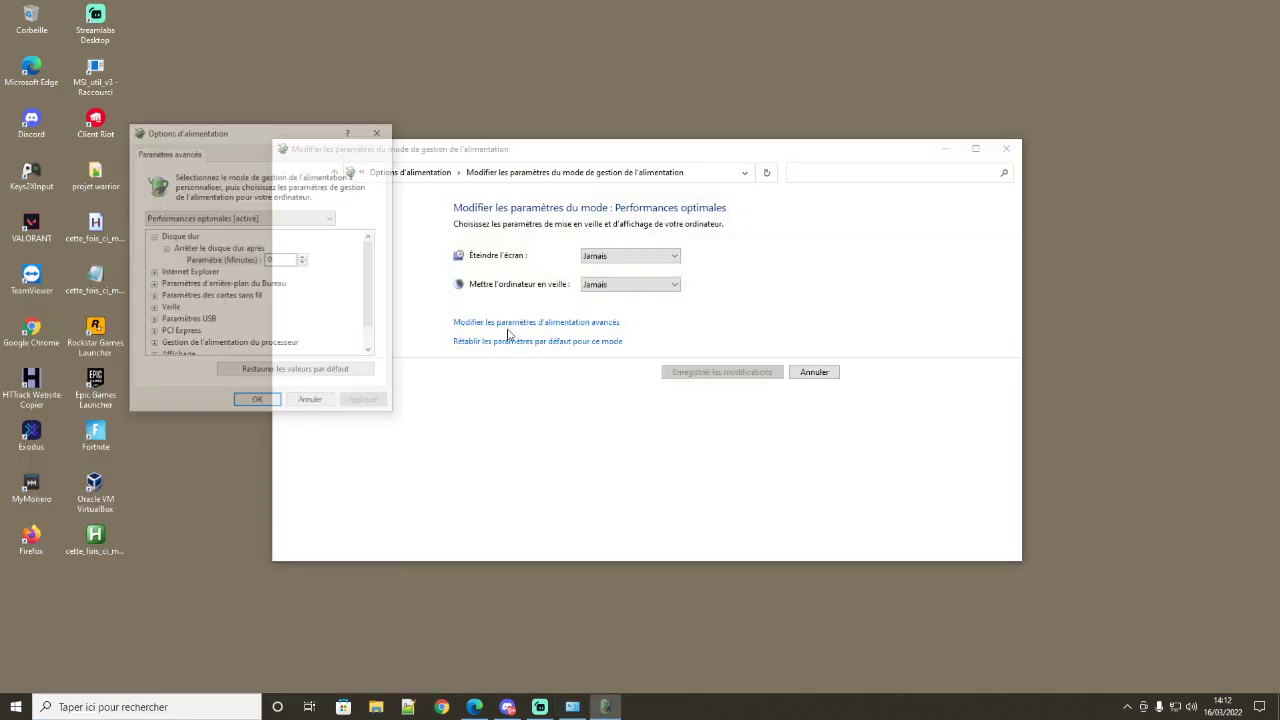
click(381, 131)
click(411, 174)
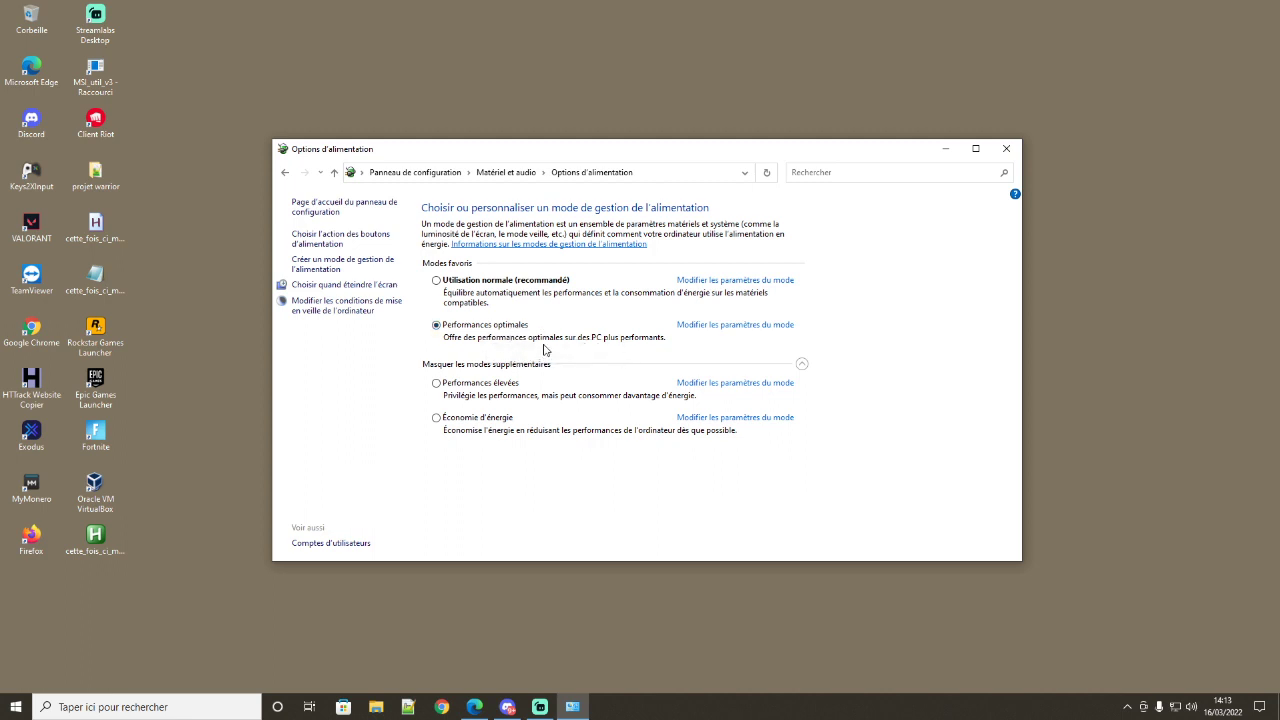
Step: Search Windows for "cmd", run the Command Prompt as administrator and close it without entering a command
click(152, 707)
text(c)
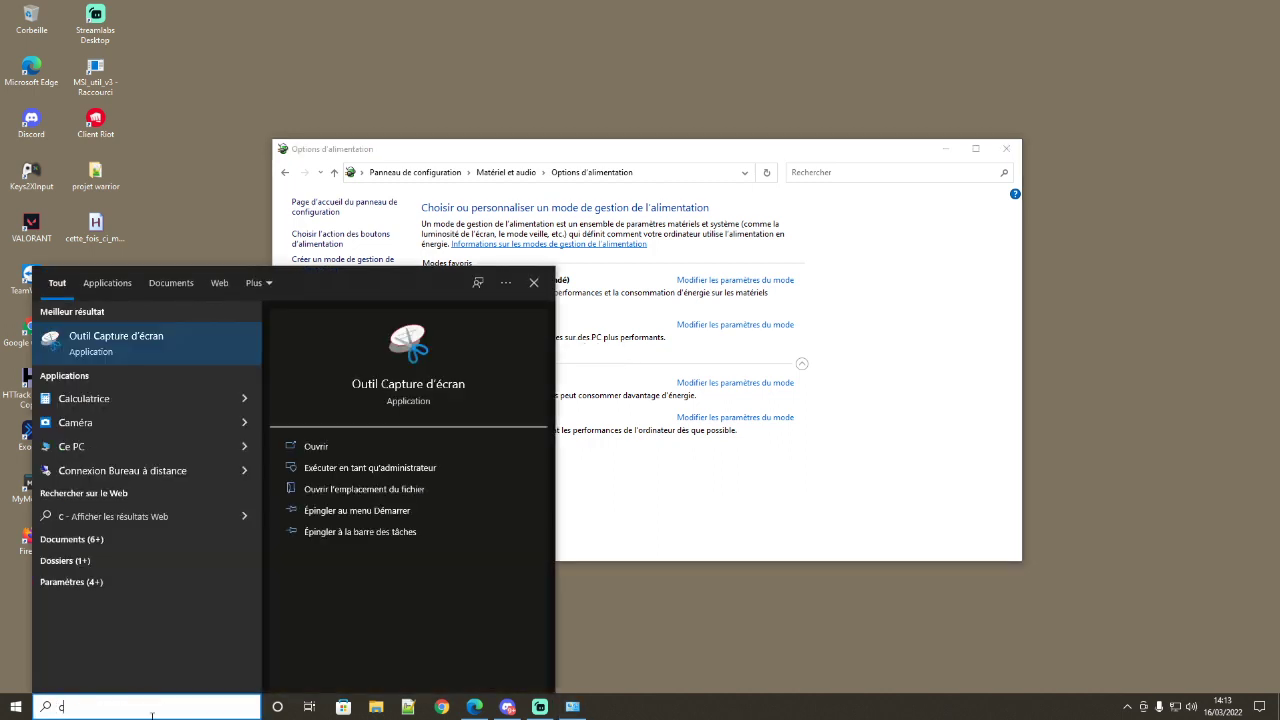
text(md)
right_click(143, 362)
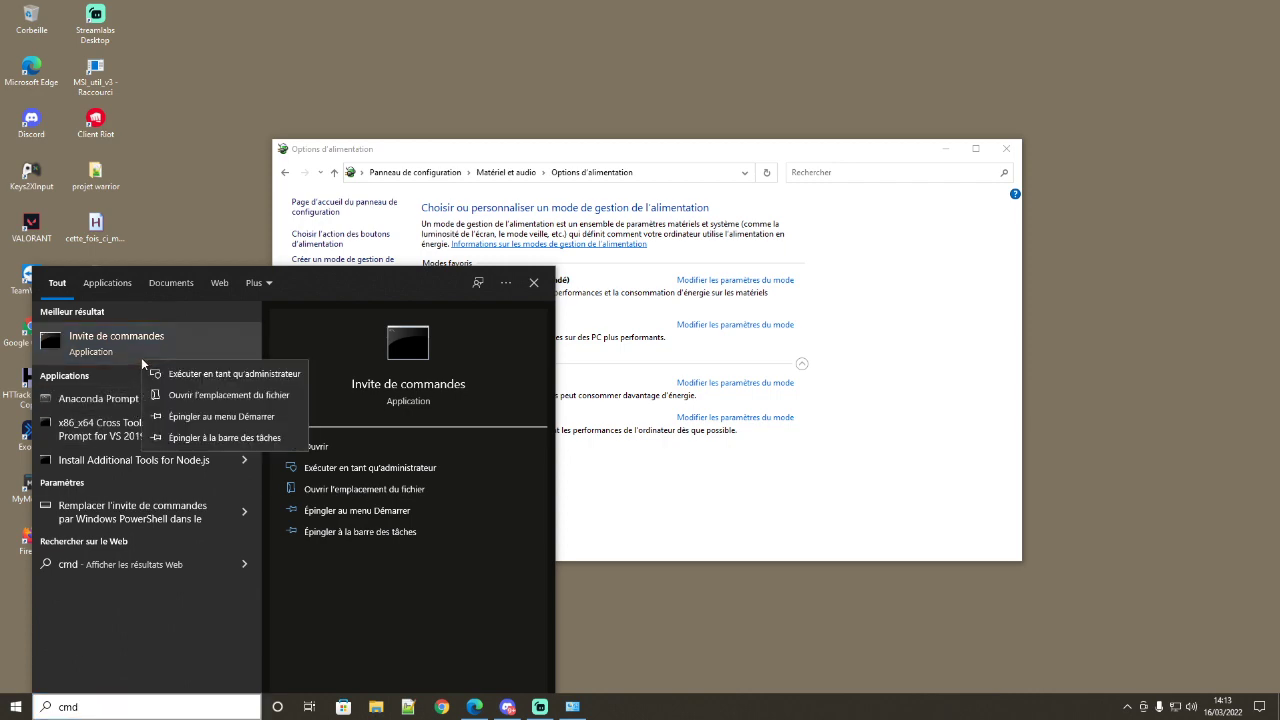
click(242, 376)
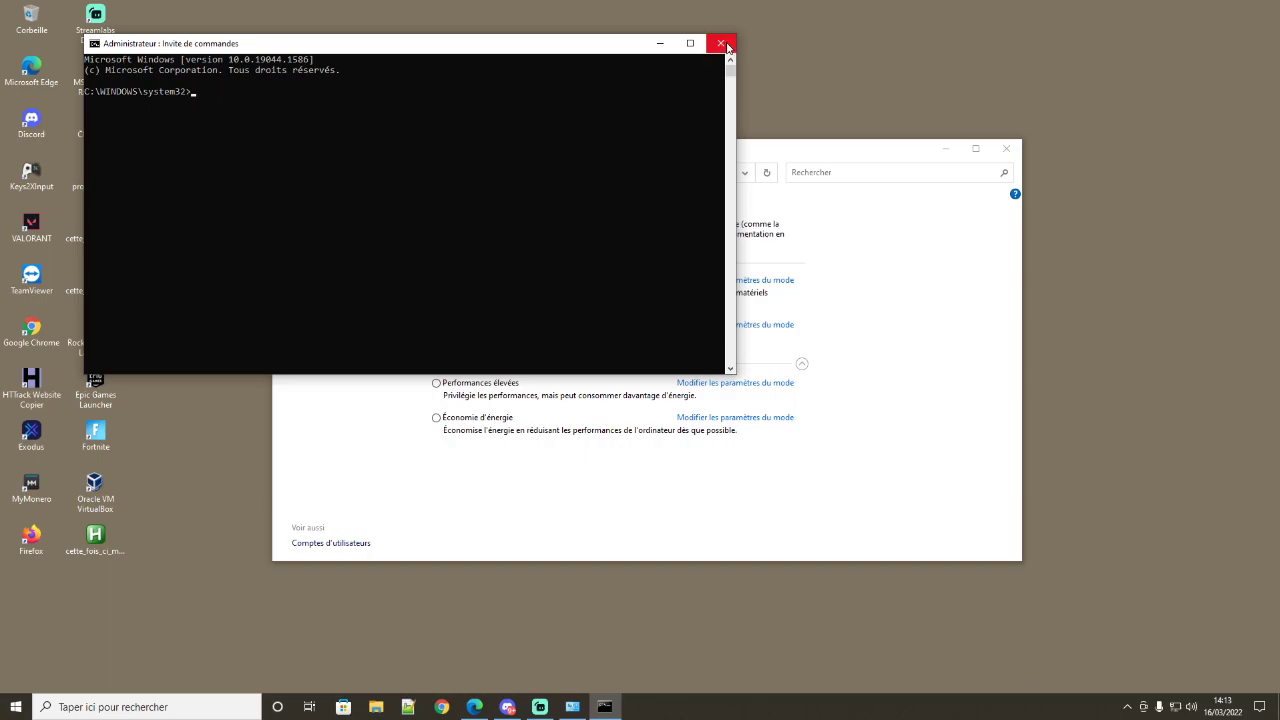
drag(440, 46, 419, 45)
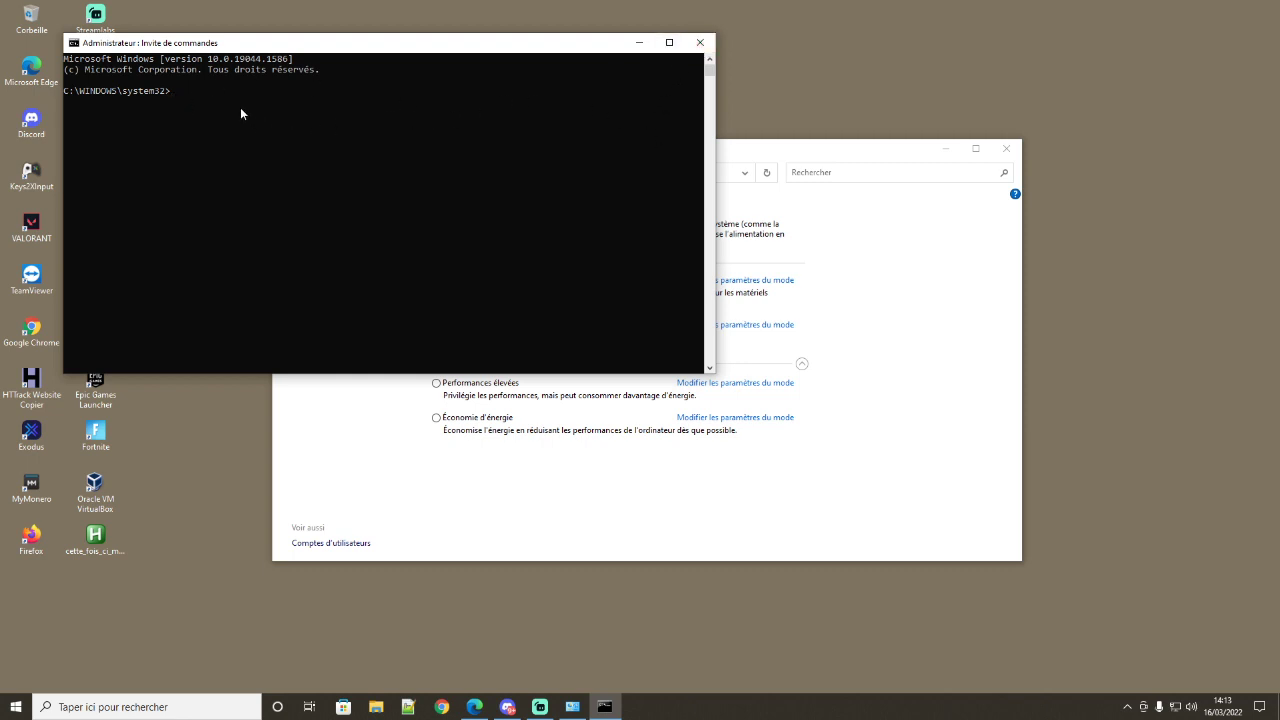
click(700, 42)
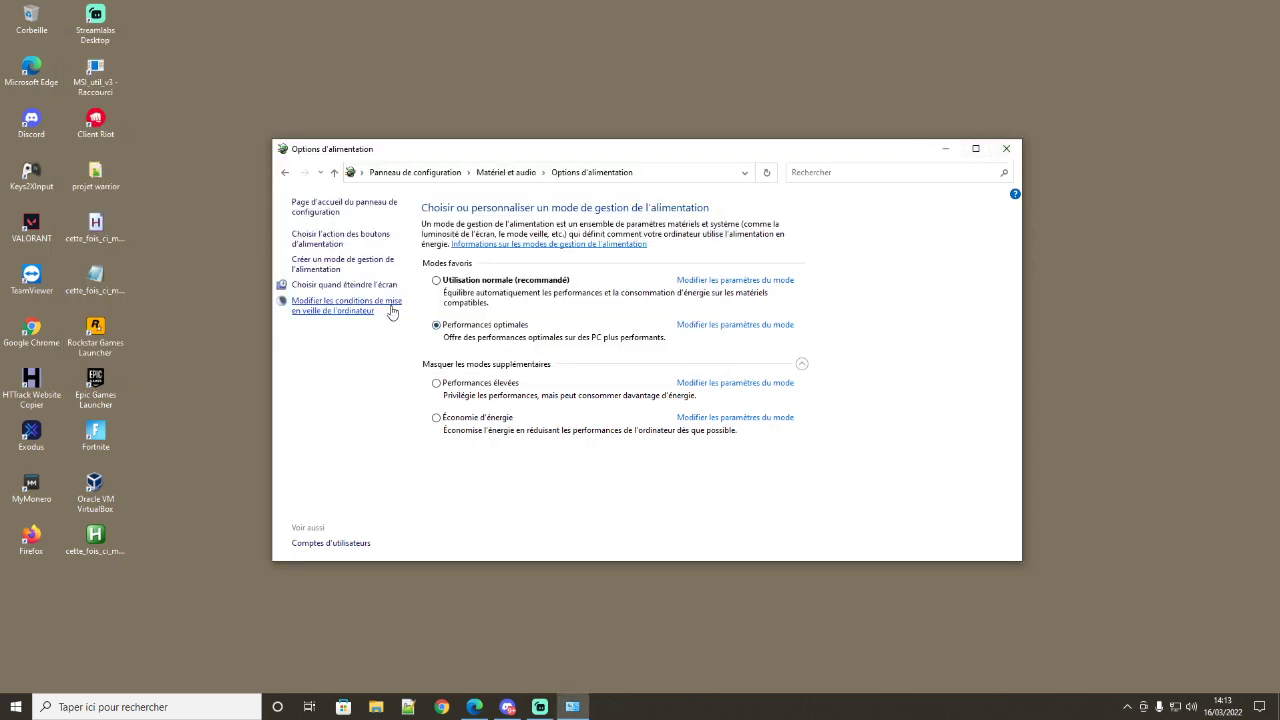
Step: Review the screen and sleep settings of the Performances optimales plan, and close the power options
drag(486, 153, 418, 107)
drag(330, 94, 309, 84)
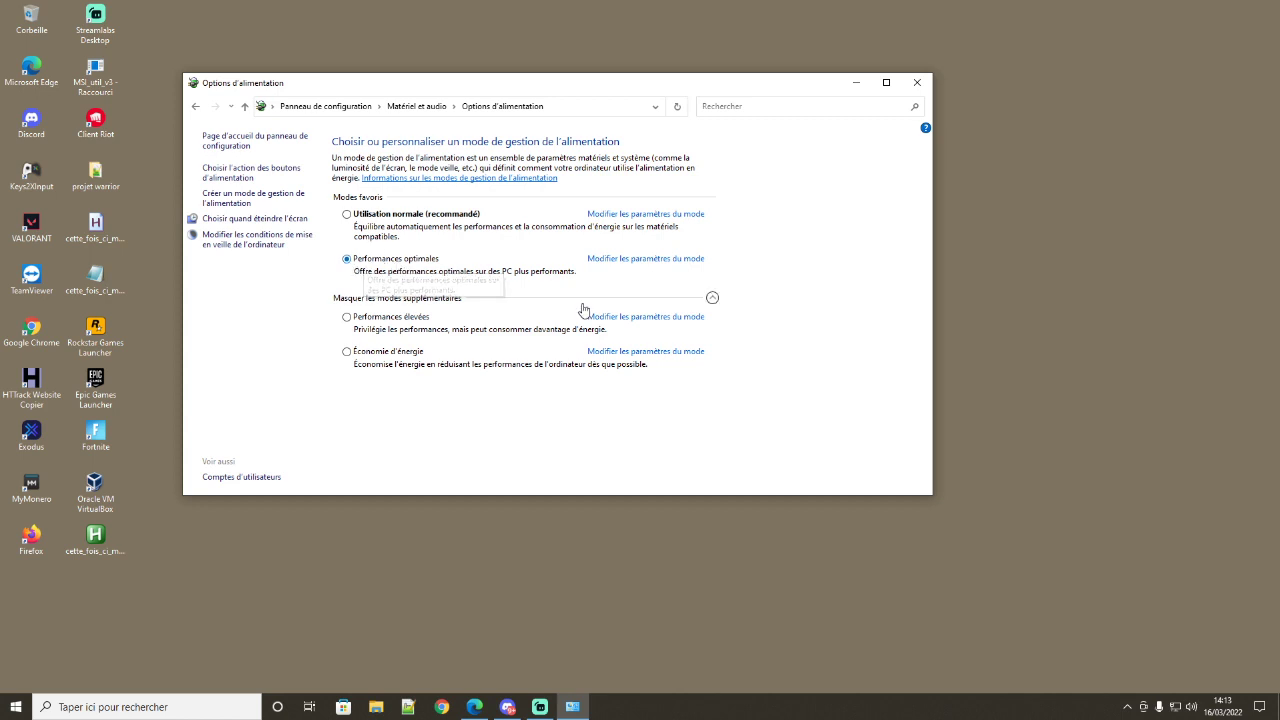
click(642, 262)
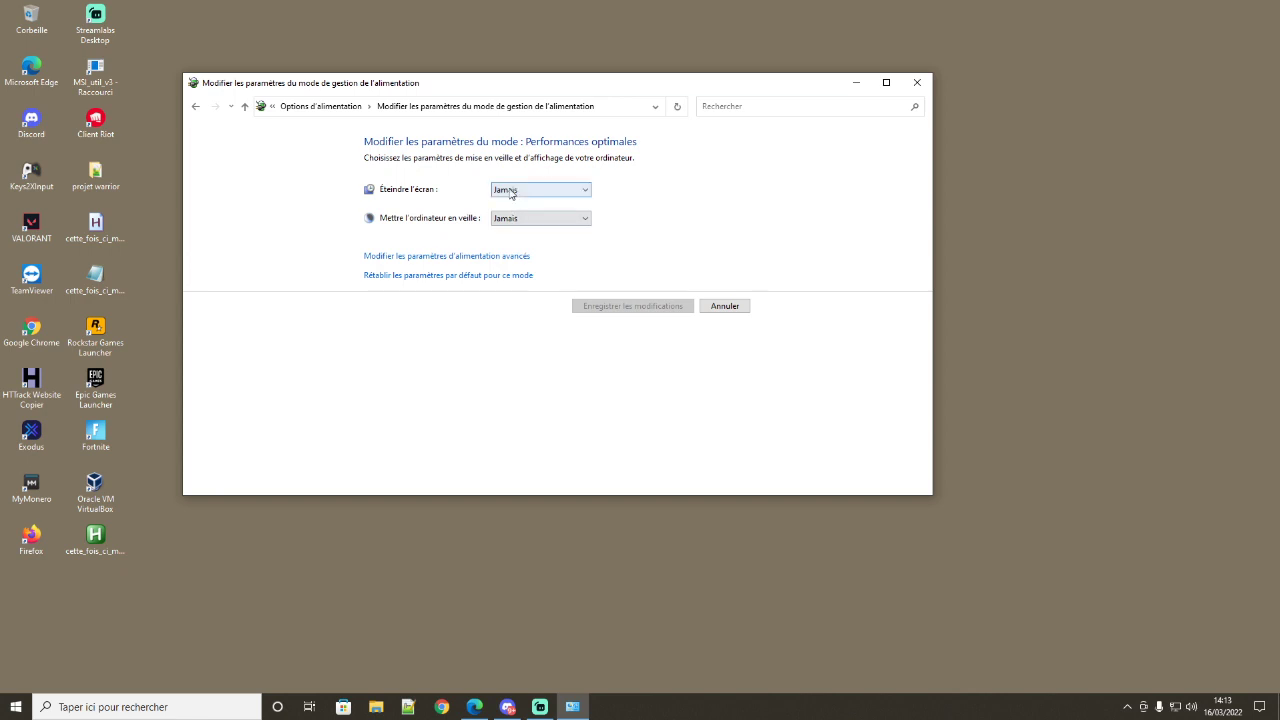
click(196, 106)
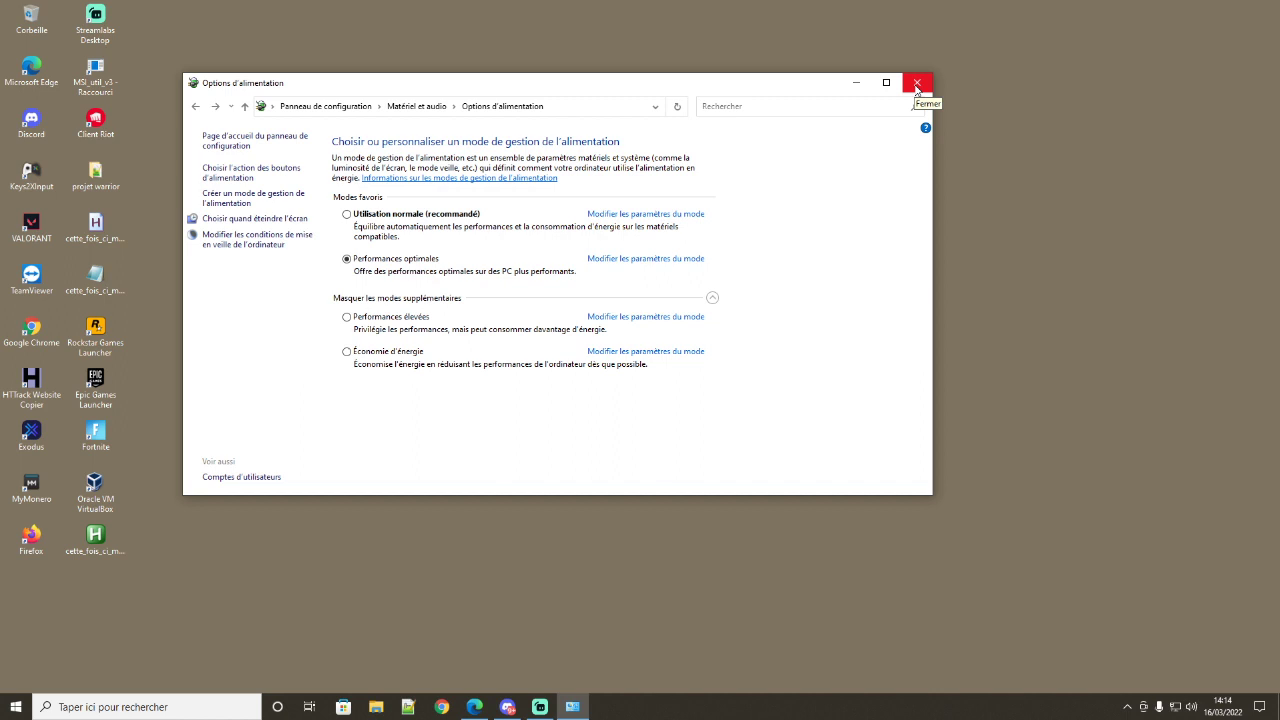
click(916, 84)
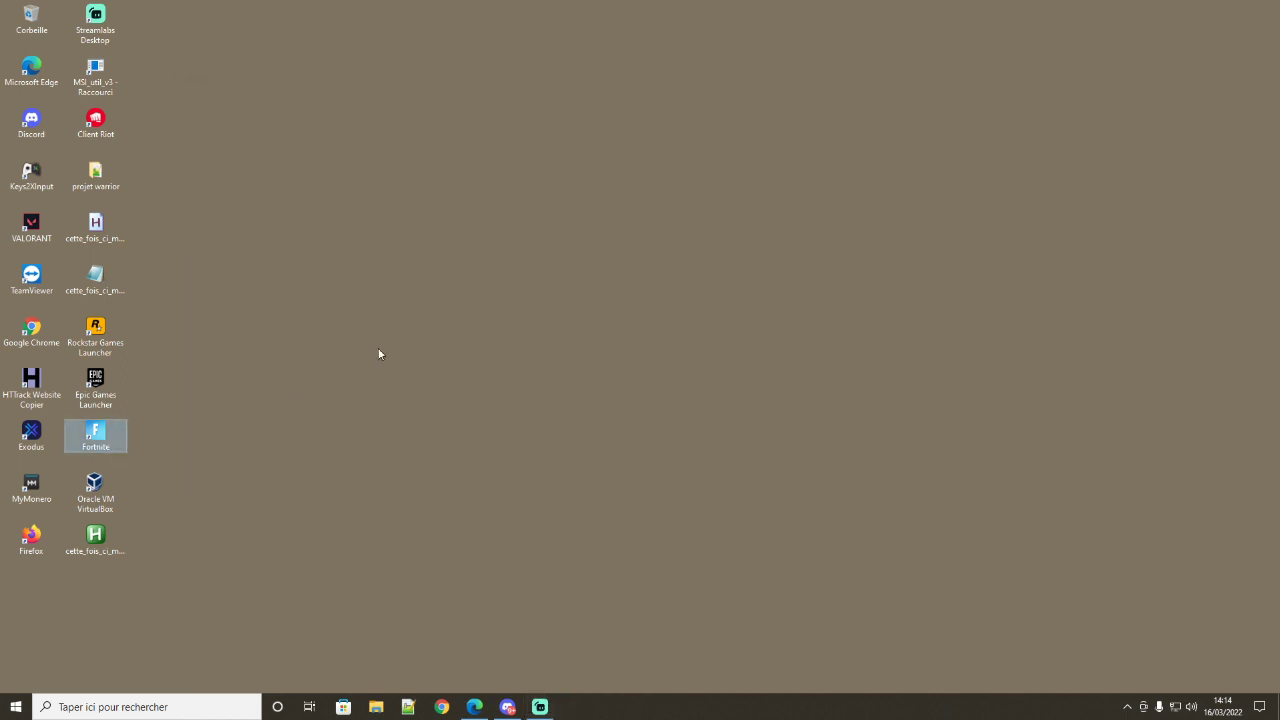
drag(218, 4, 115, 550)
click(300, 535)
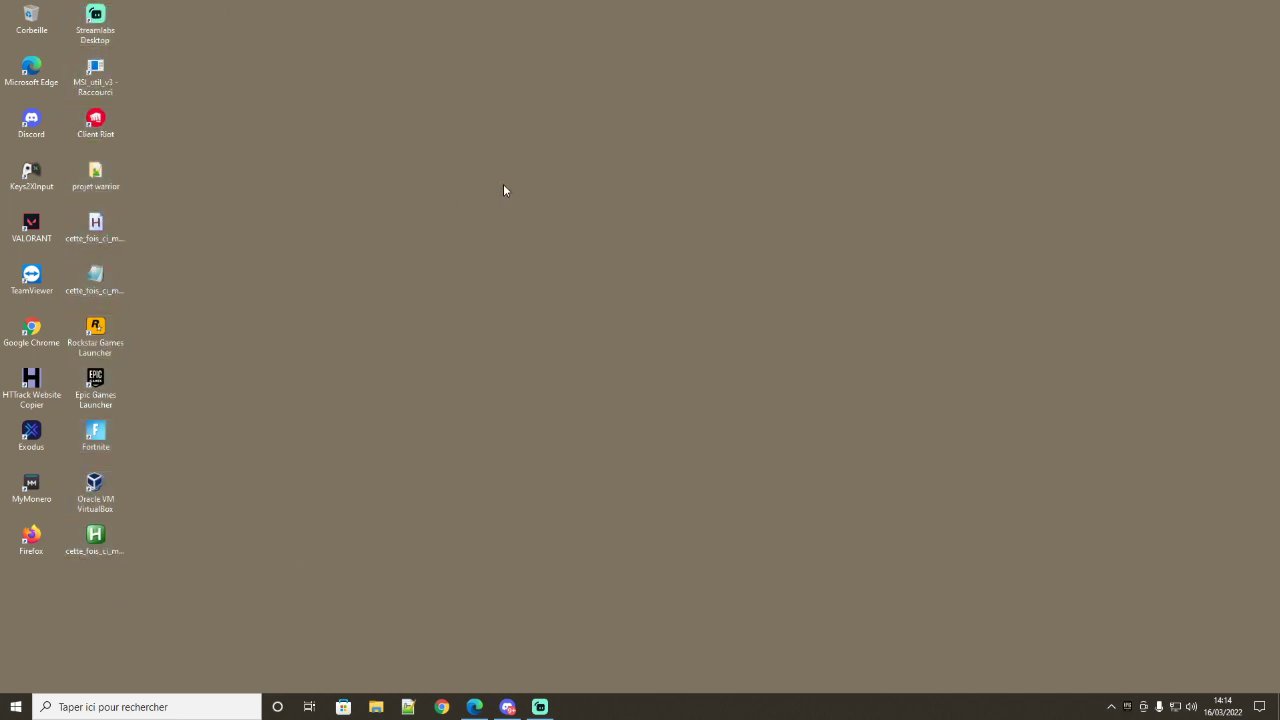
Step: Launch Fortnite from the desktop and open its graphics settings from the lobby
click(108, 433)
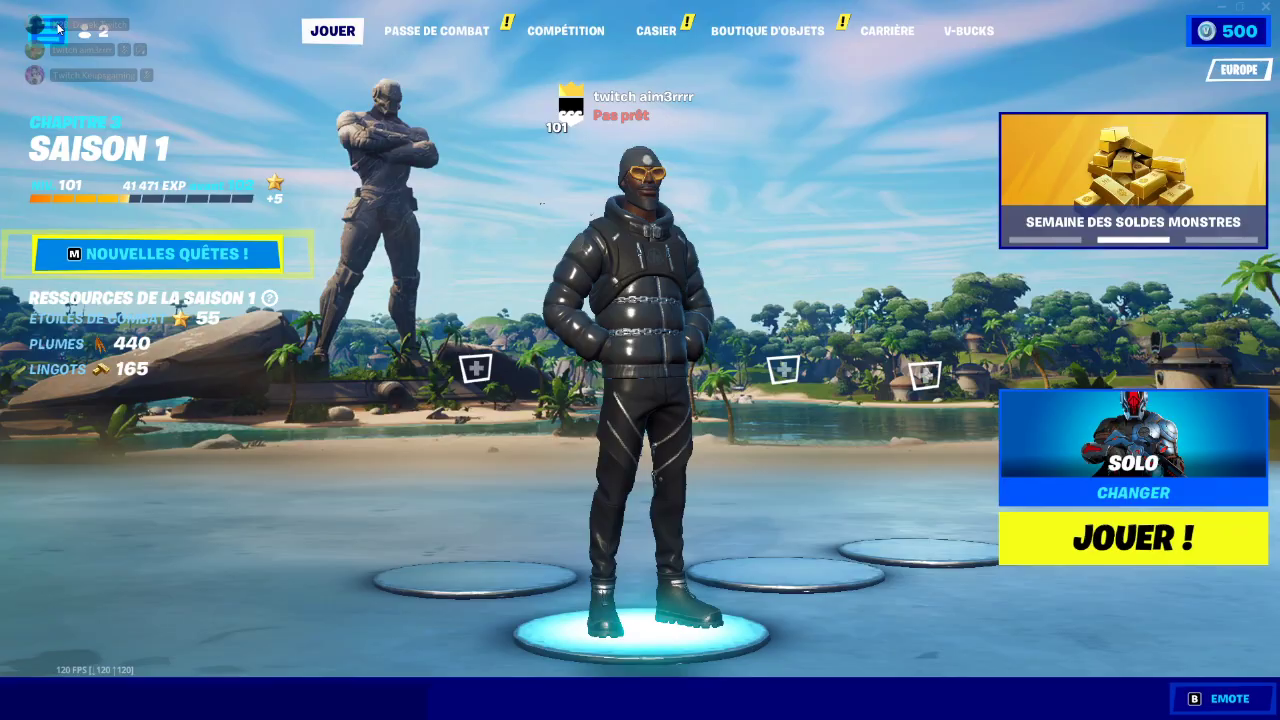
click(30, 20)
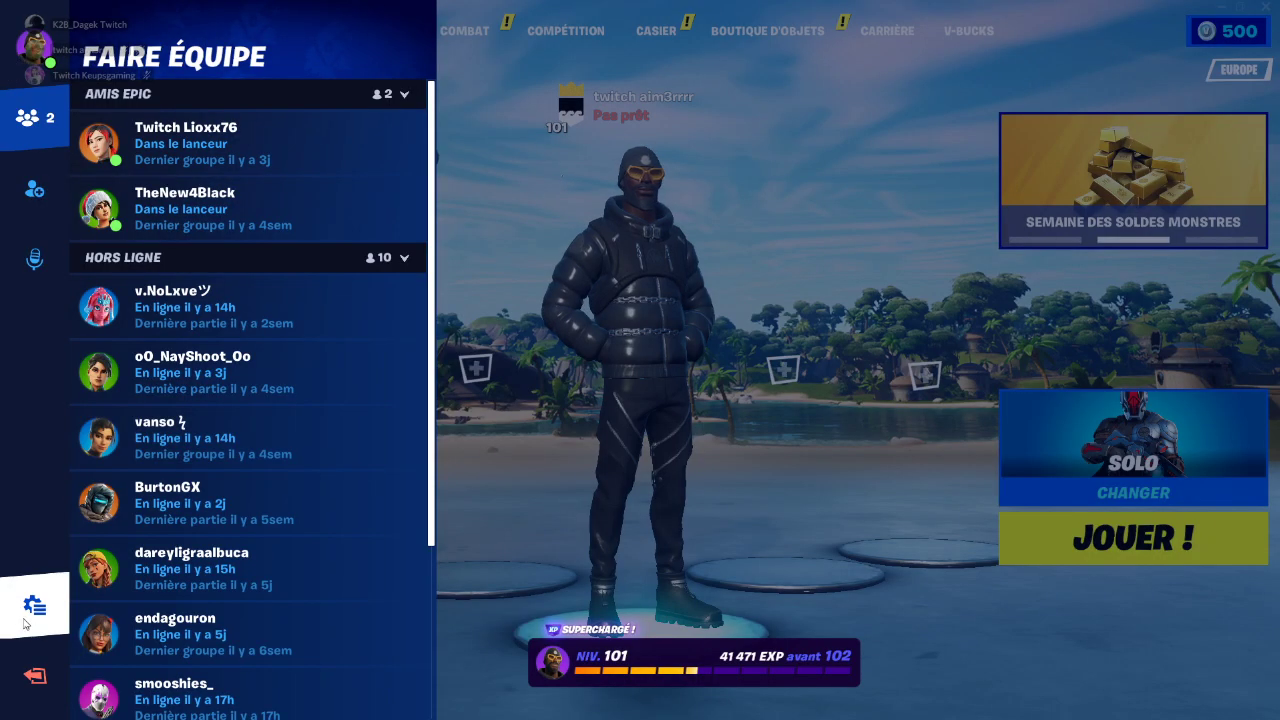
click(35, 606)
click(171, 117)
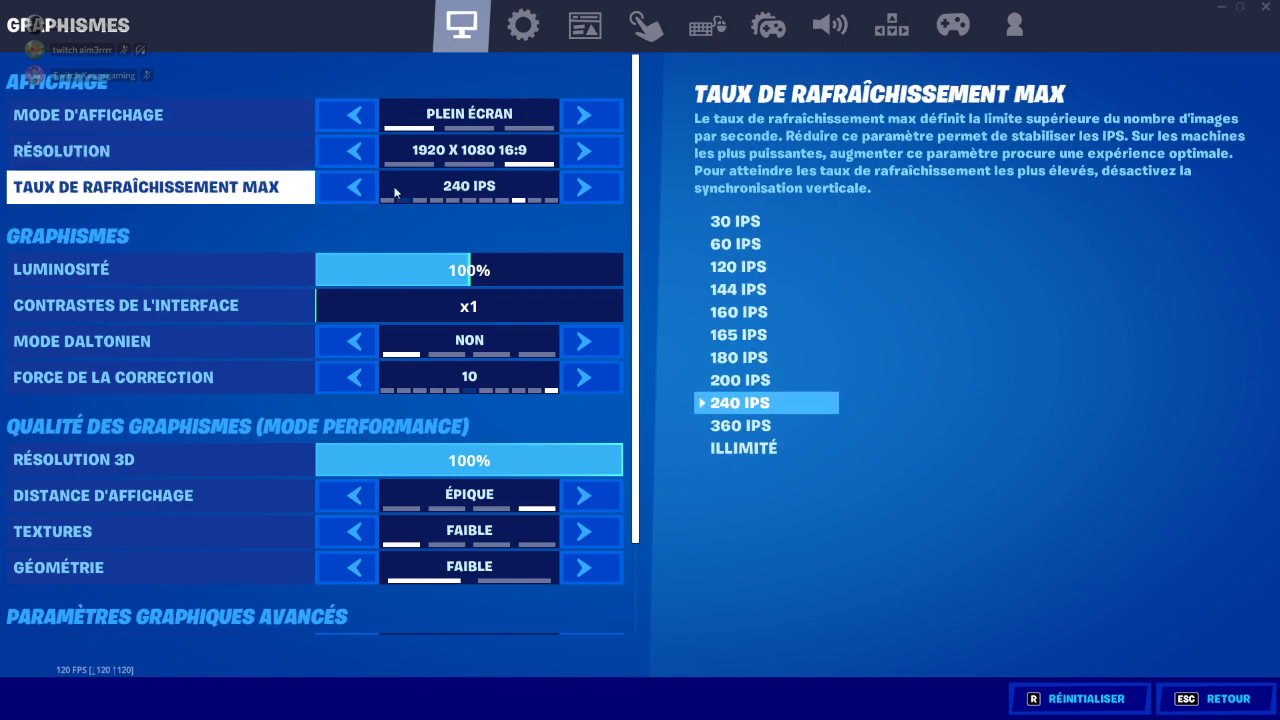
Step: Lower the maximum refresh rate (Taux de rafraîchissement max) to 144 IPS
click(337, 187)
click(337, 187)
click(335, 187)
click(335, 187)
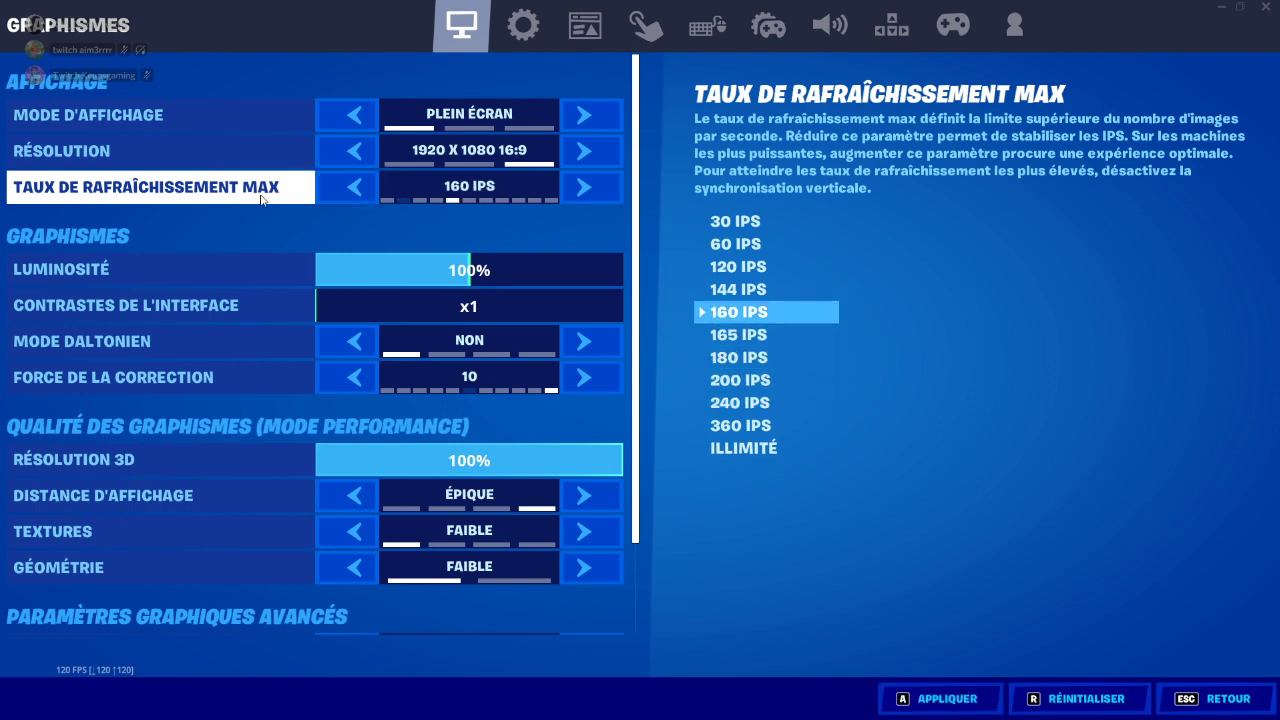
click(335, 188)
click(355, 191)
click(584, 187)
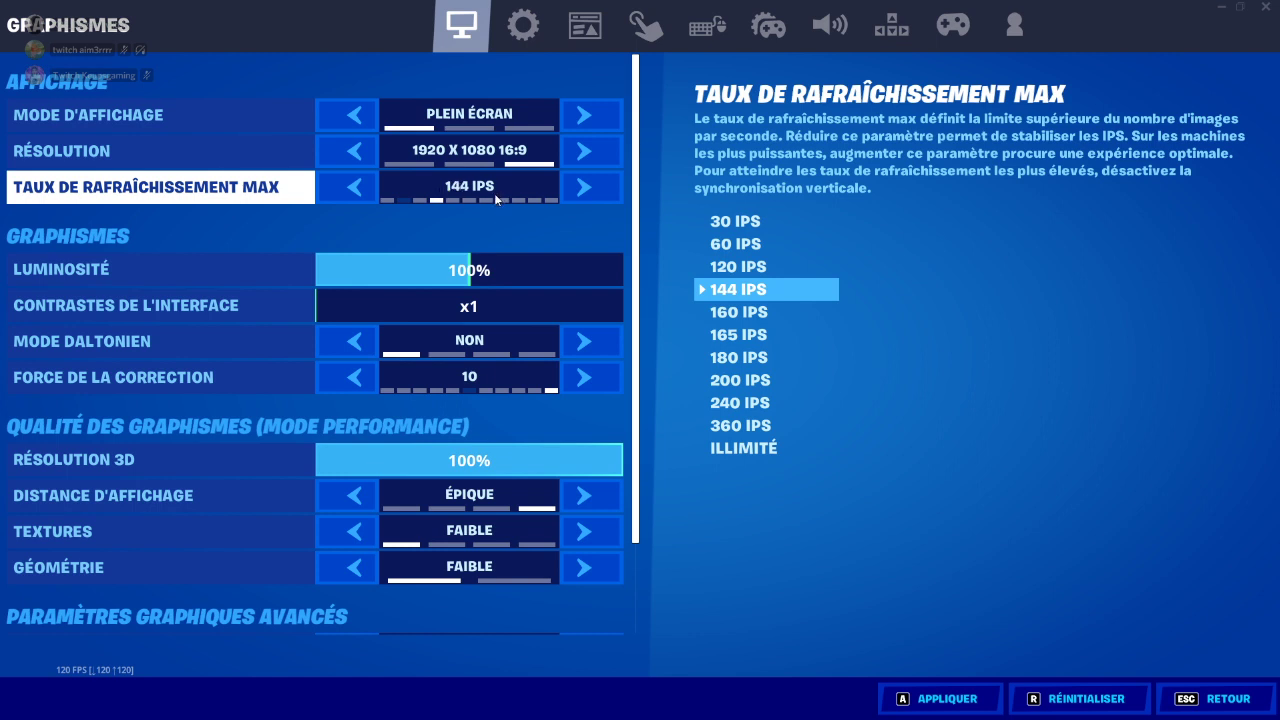
Step: Raise the maximum refresh rate (Taux de rafraîchissement max) to 240 IPS
click(585, 188)
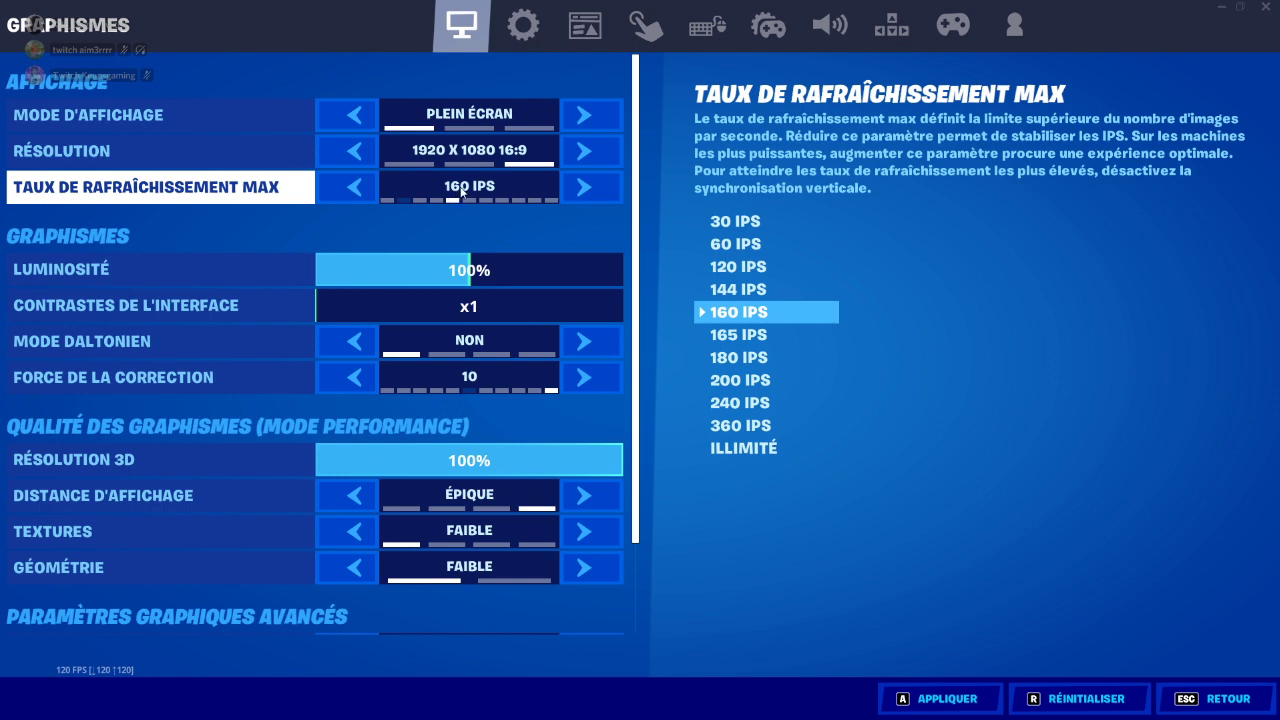
click(586, 188)
click(590, 186)
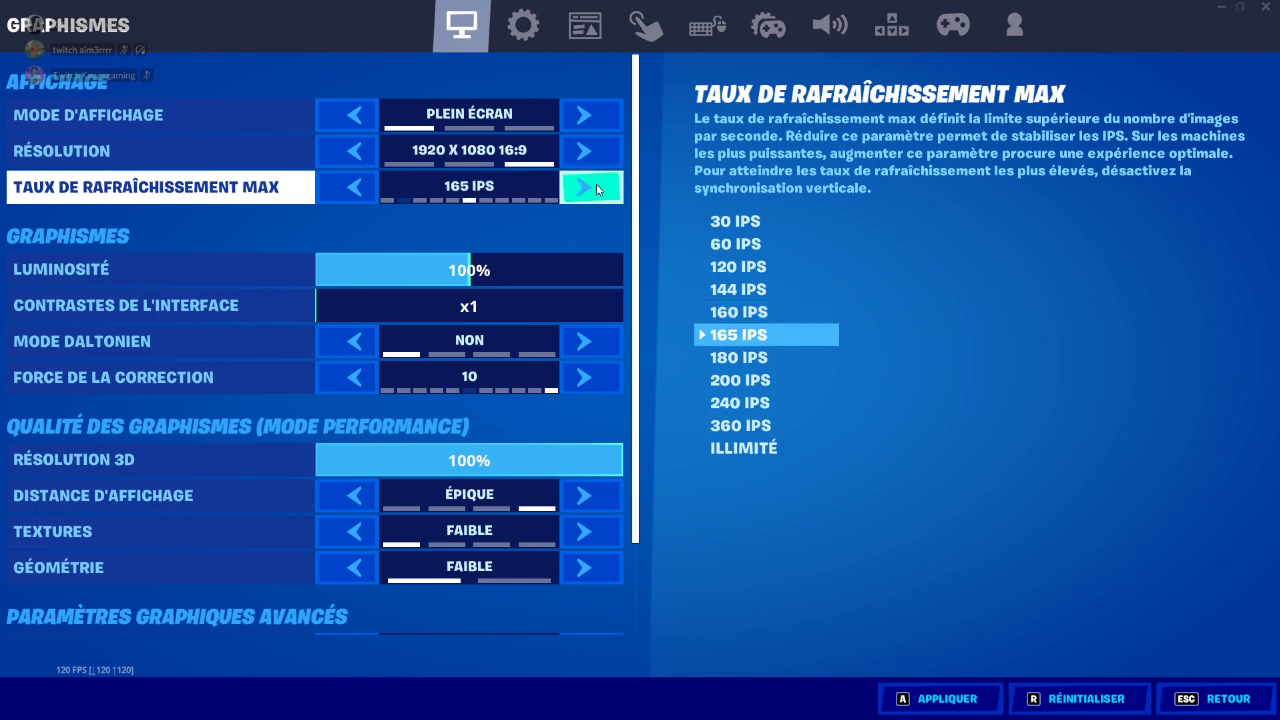
click(595, 189)
click(594, 189)
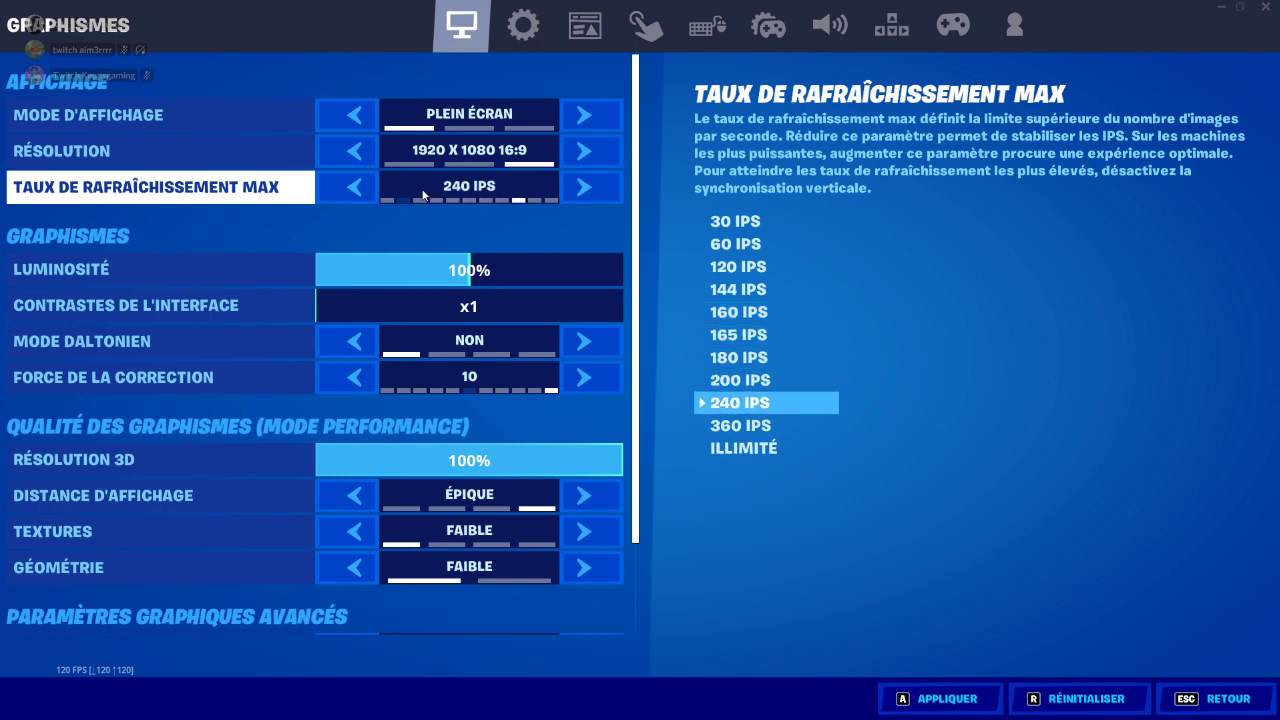
Step: Apply 240 IPS as the maximum refresh rate (Taux de rafraîchissement max) and review the remaining graphics settings
click(590, 188)
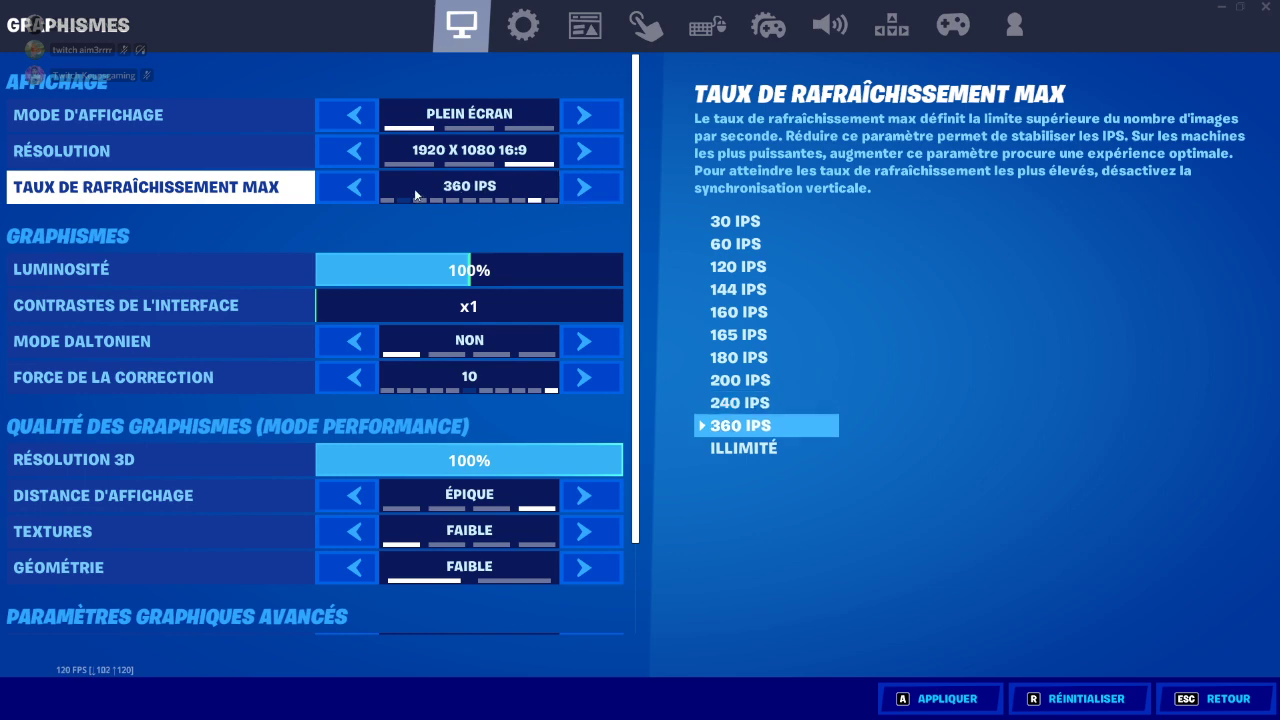
click(354, 187)
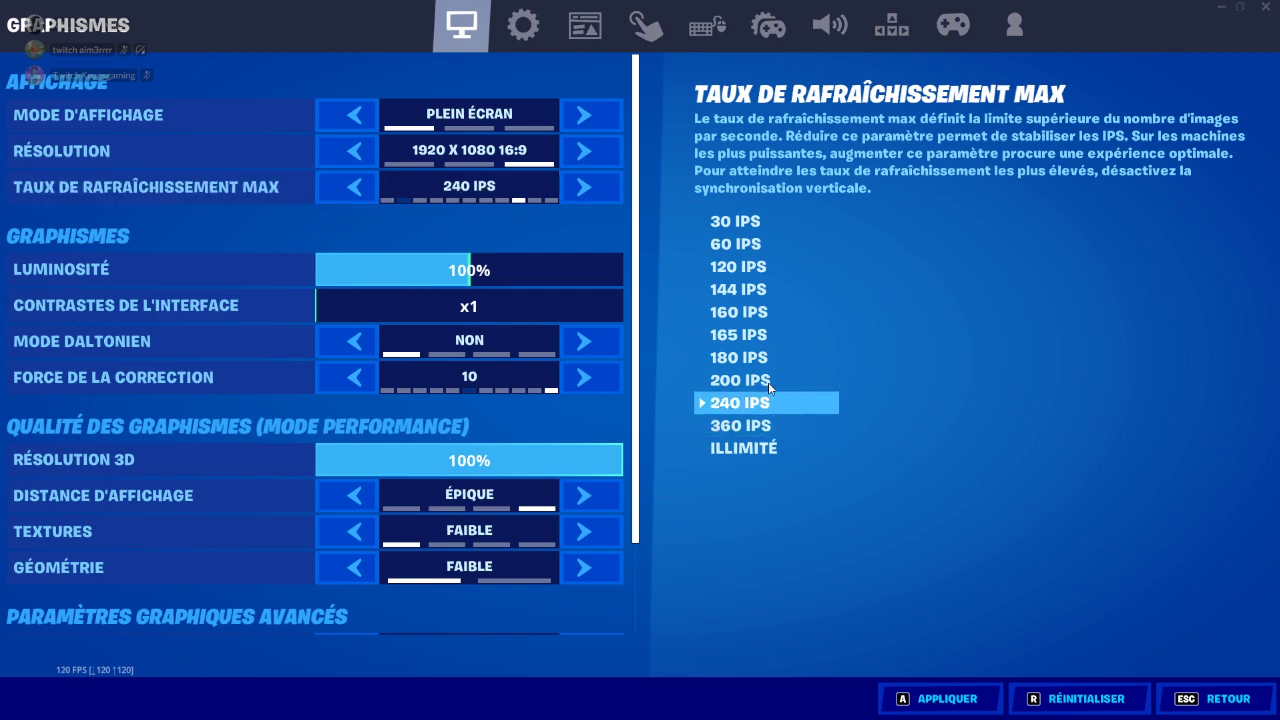
click(935, 698)
scroll(488, 285, down, 1)
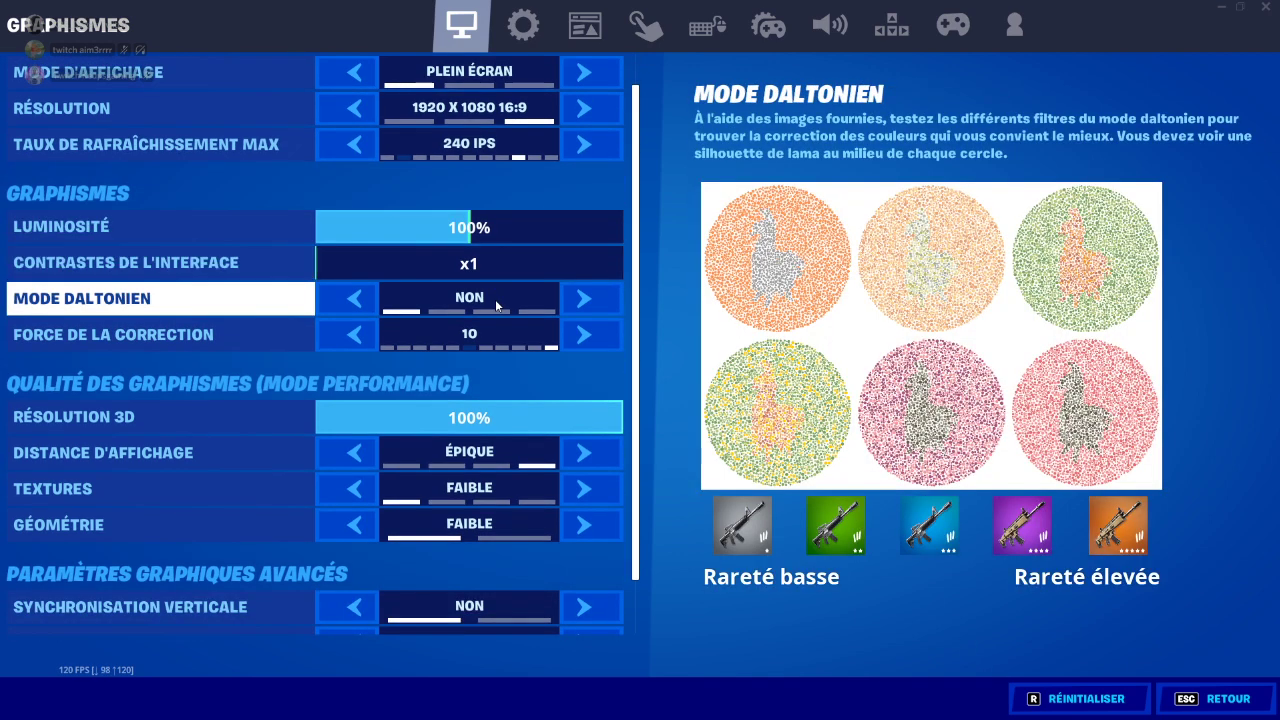
scroll(495, 299, down, 1)
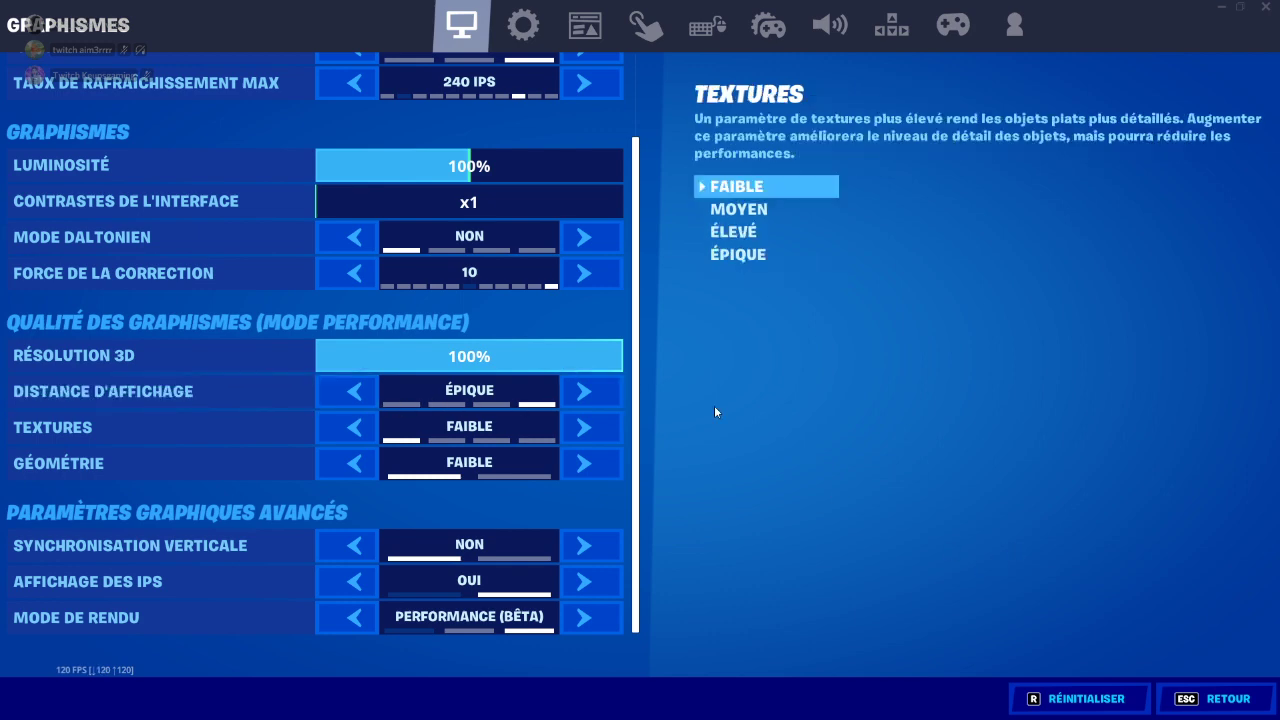
scroll(494, 308, up, 3)
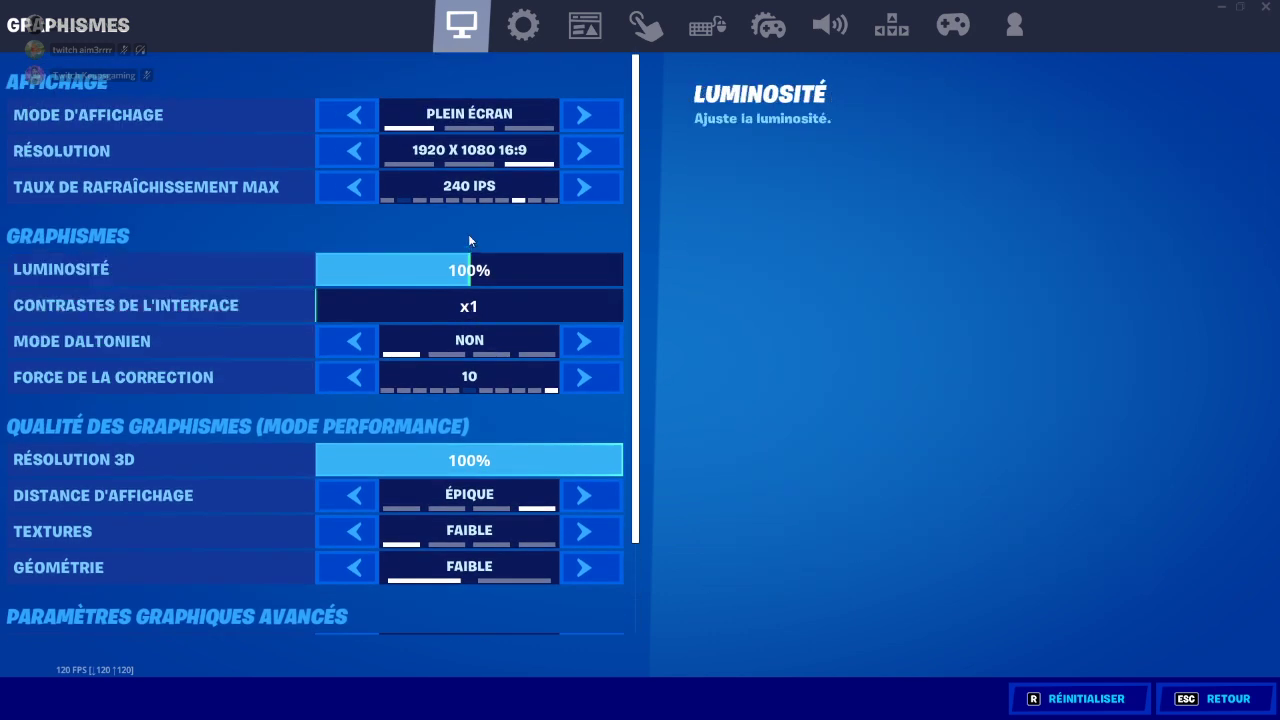
Step: Set the sound quality (Qualité du son) to Faible in the audio settings and apply the change
click(522, 24)
click(829, 24)
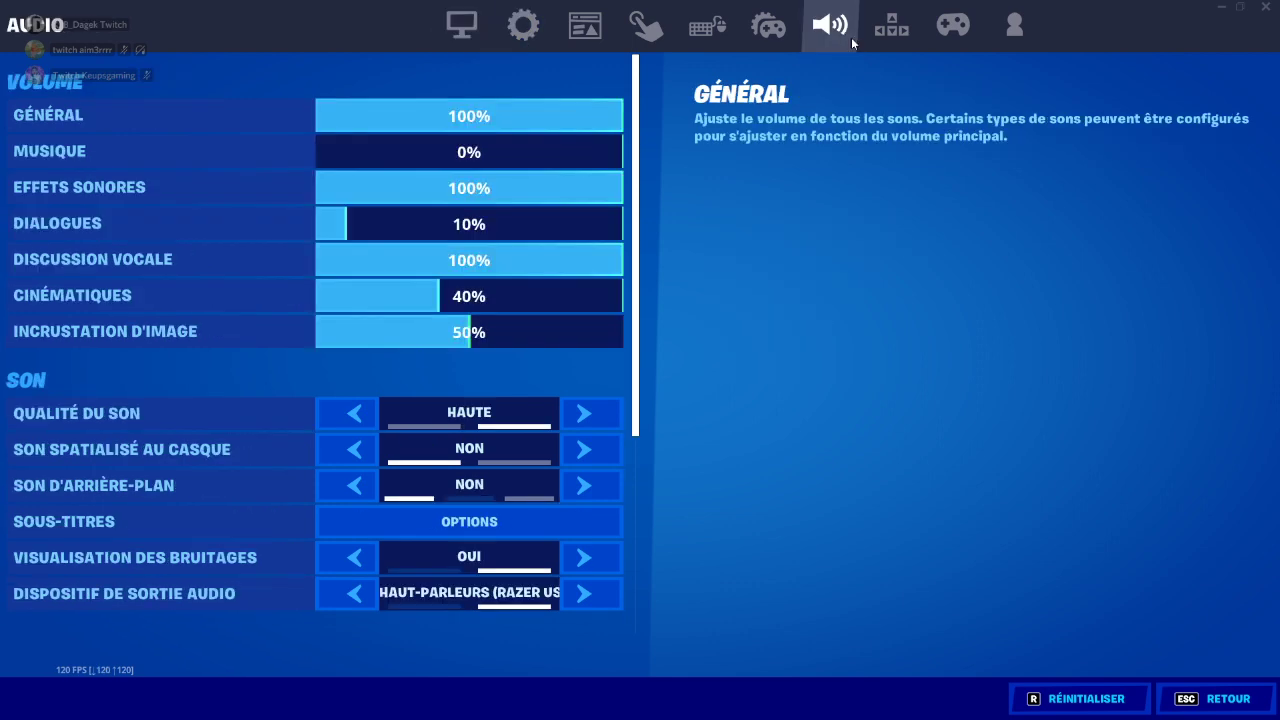
scroll(500, 401, down, 1)
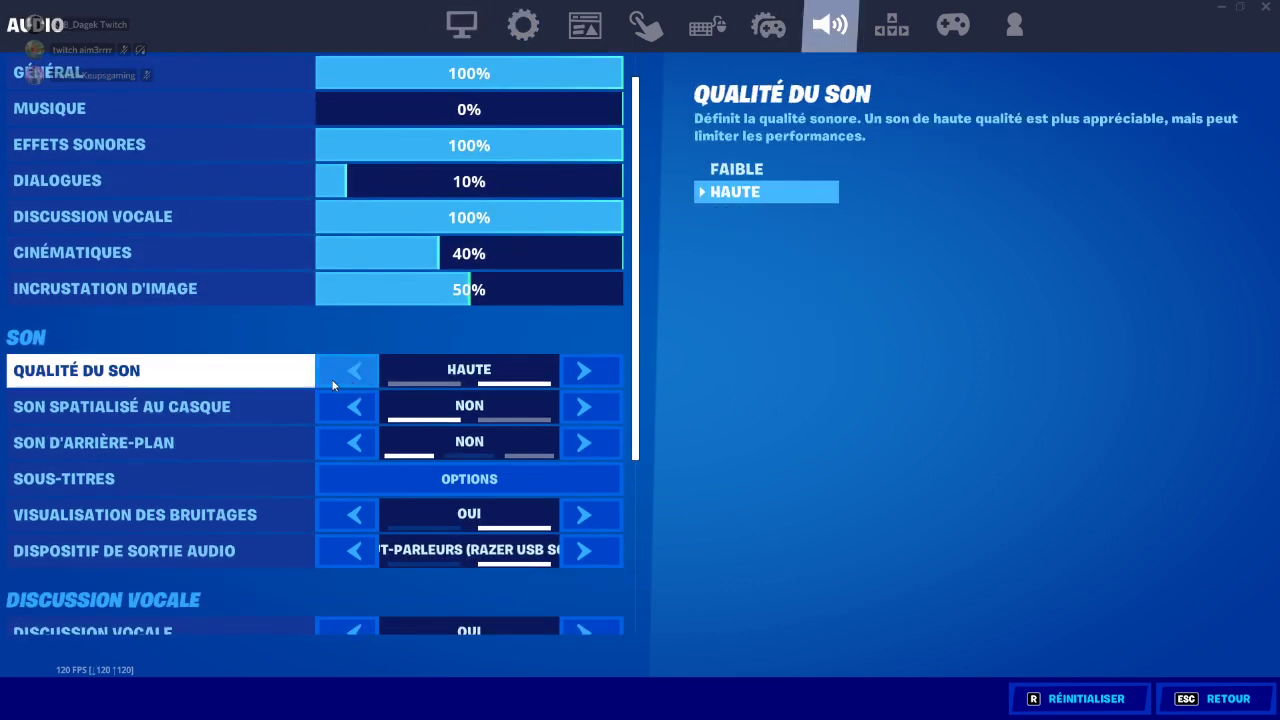
click(354, 371)
click(938, 700)
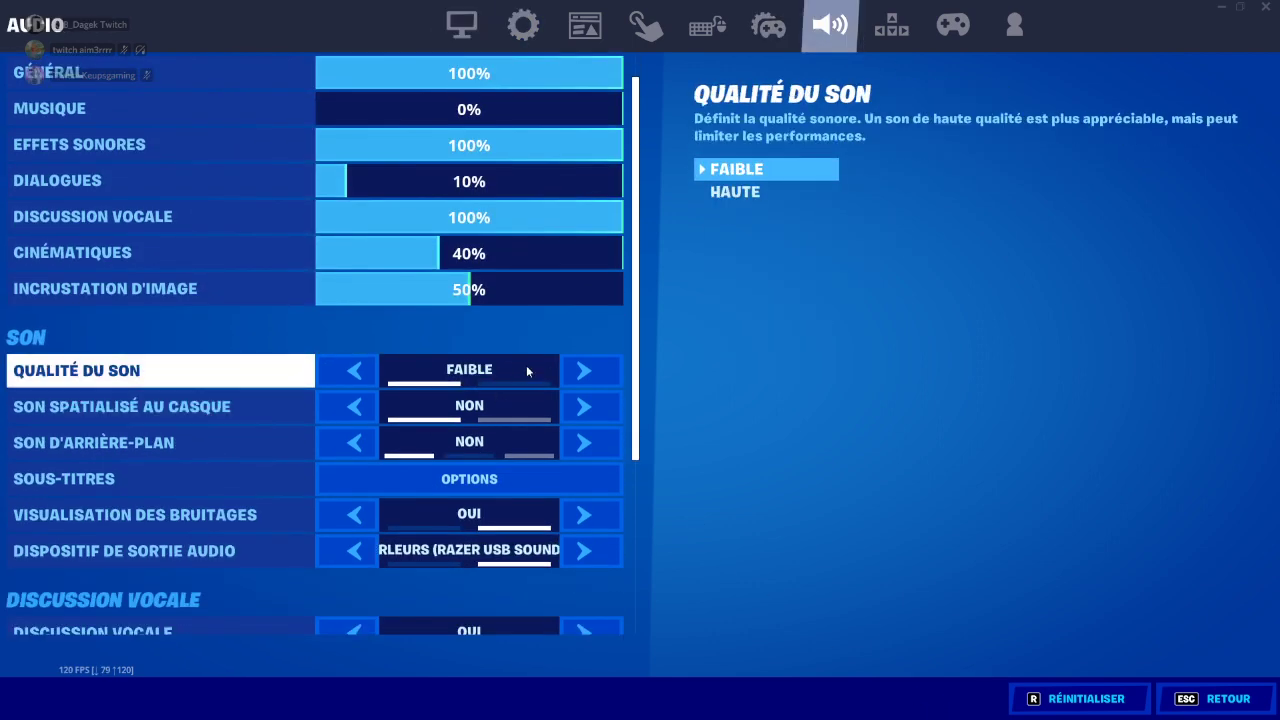
Step: Review the subtitle options and the voice chat settings, and return to the graphics settings
click(492, 480)
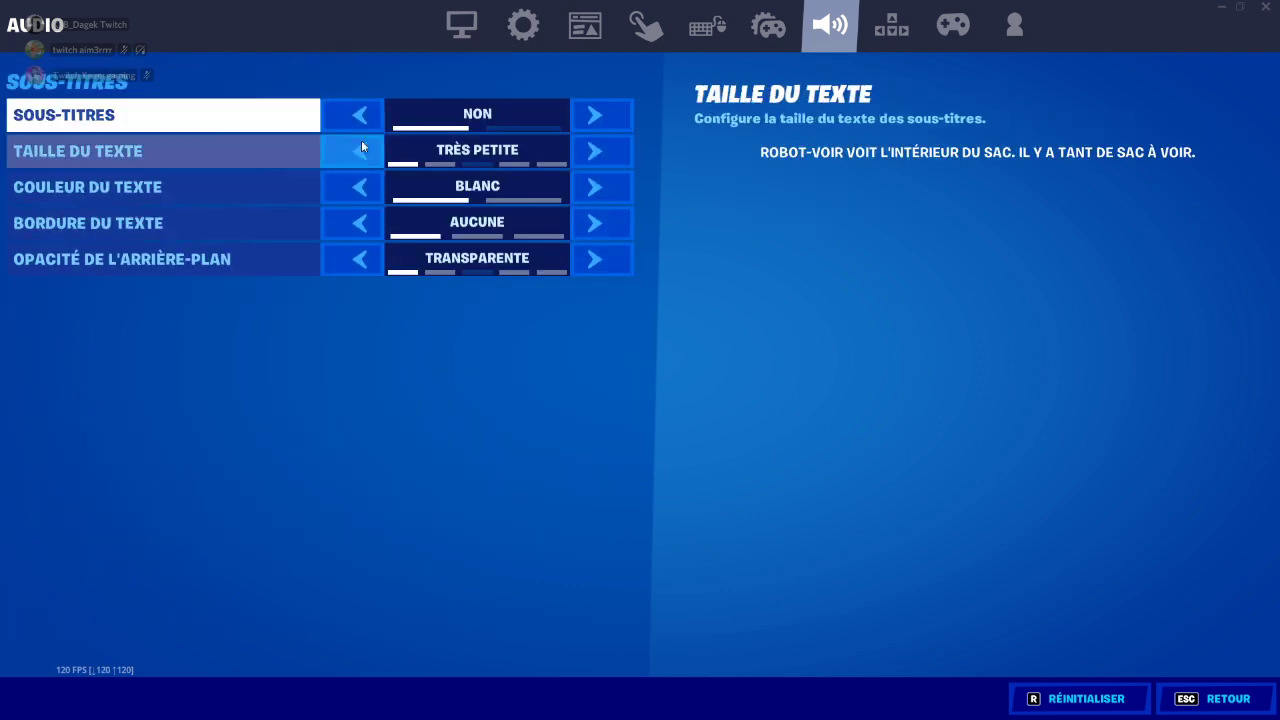
click(1215, 698)
scroll(519, 483, down, 2)
scroll(524, 478, down, 3)
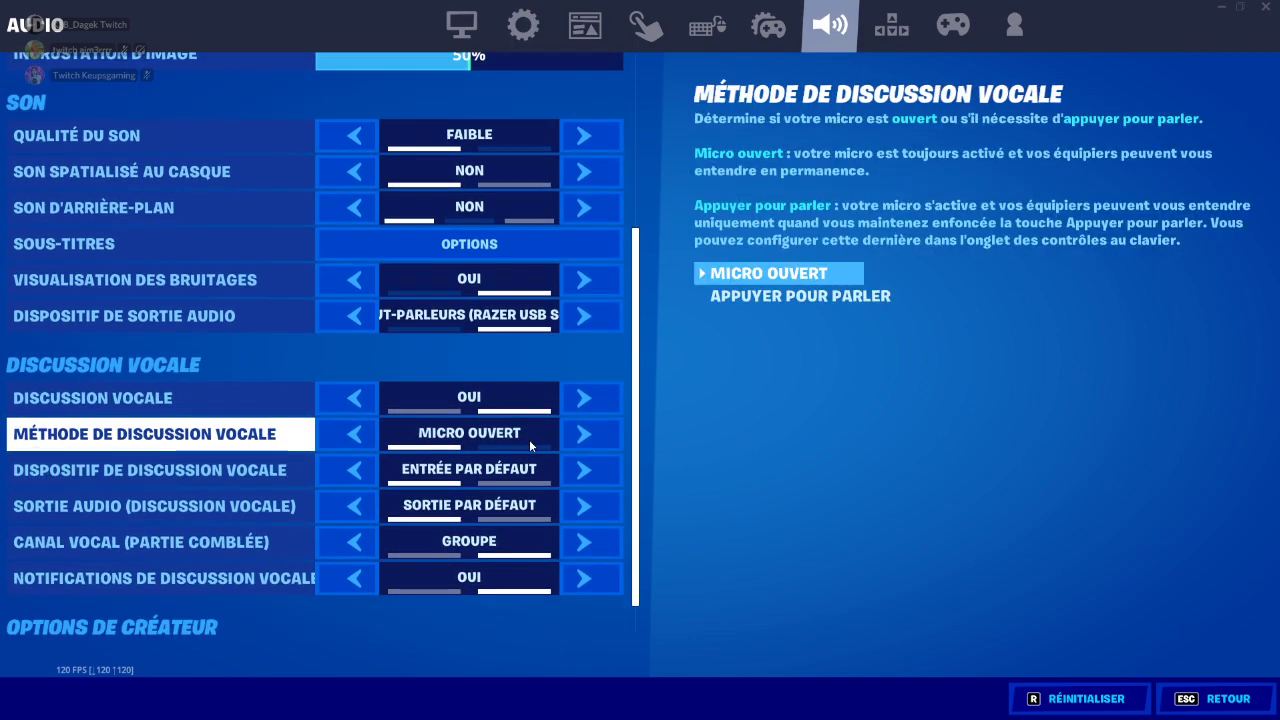
scroll(535, 440, up, 6)
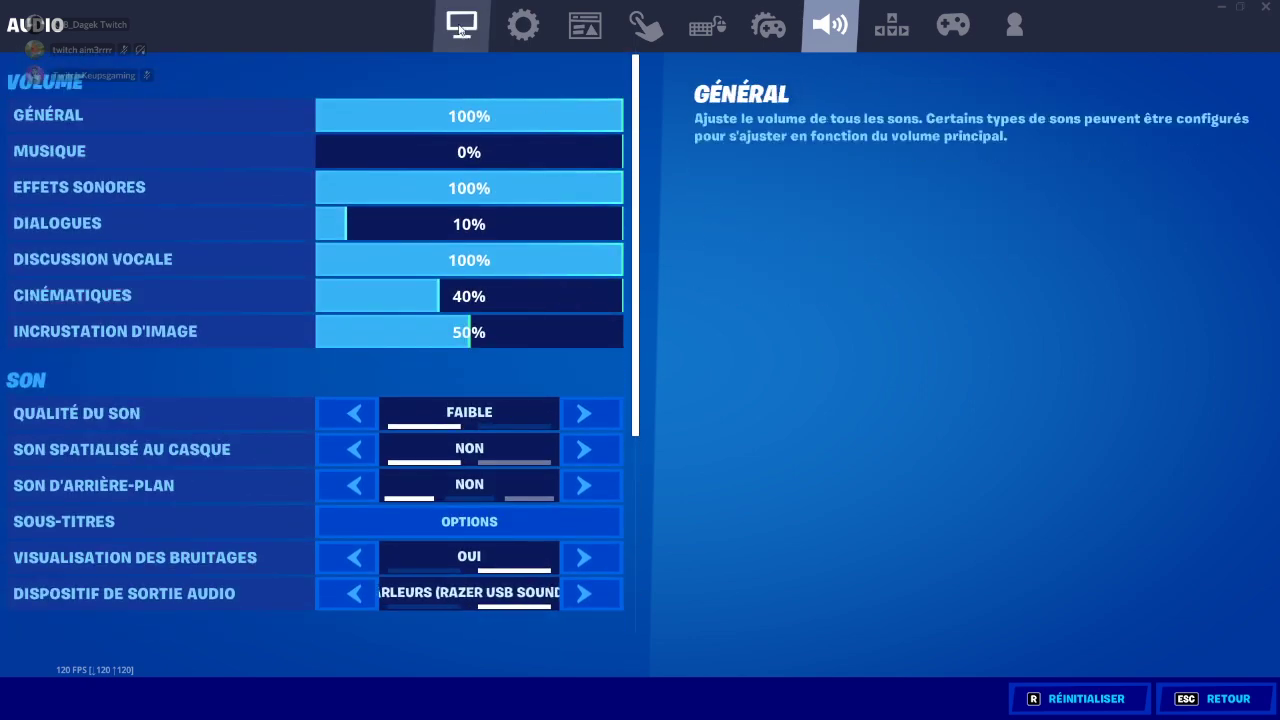
click(704, 34)
click(464, 28)
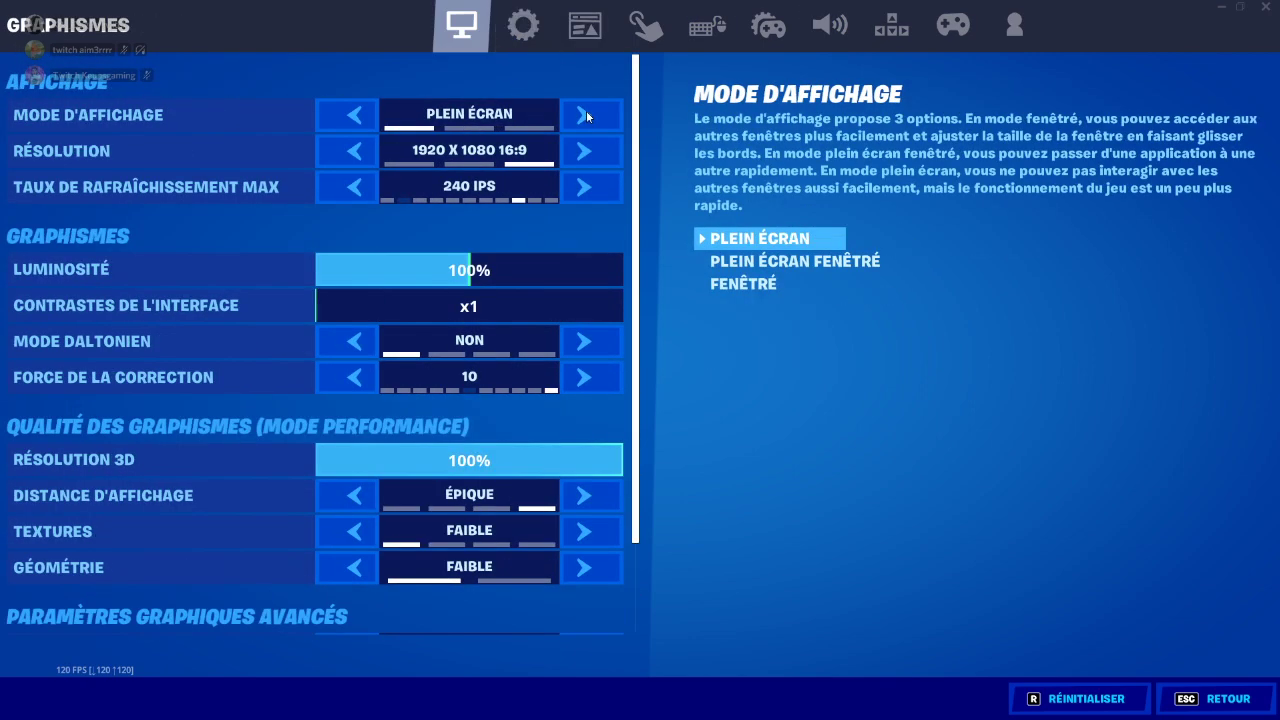
Step: Leave the settings for the lobby and quit Fortnite to the desktop
click(1226, 696)
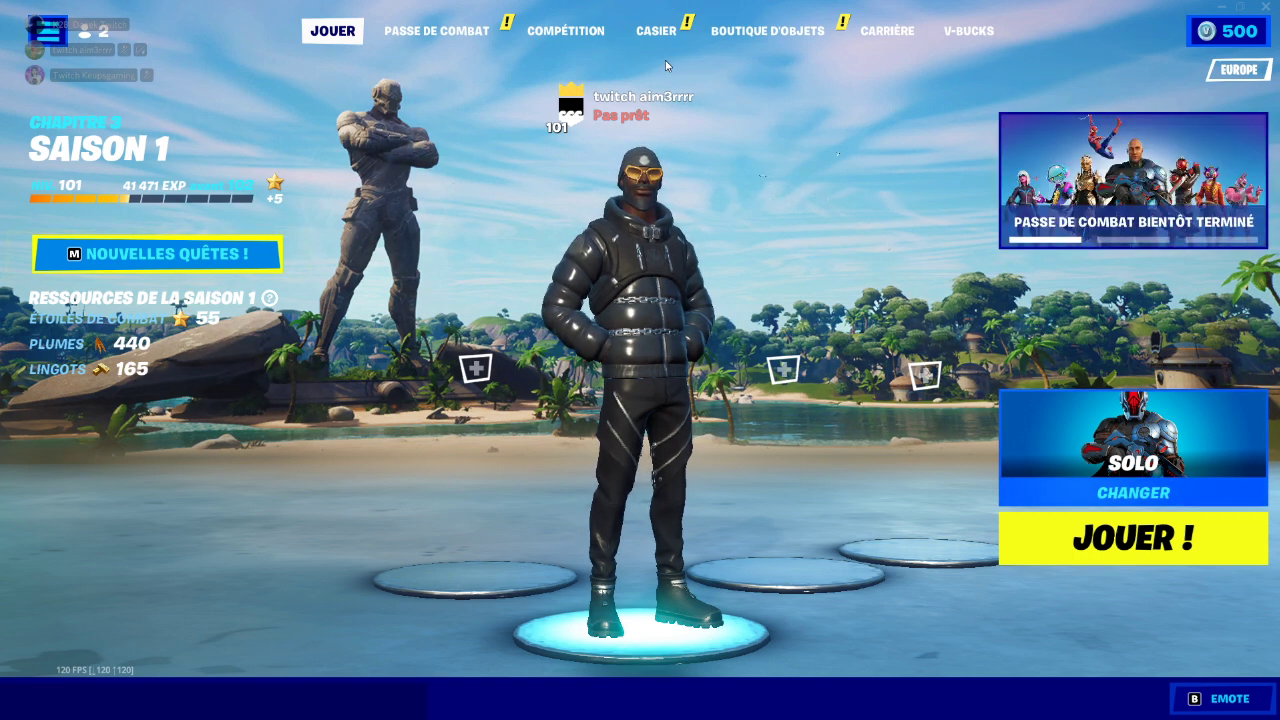
click(1268, 8)
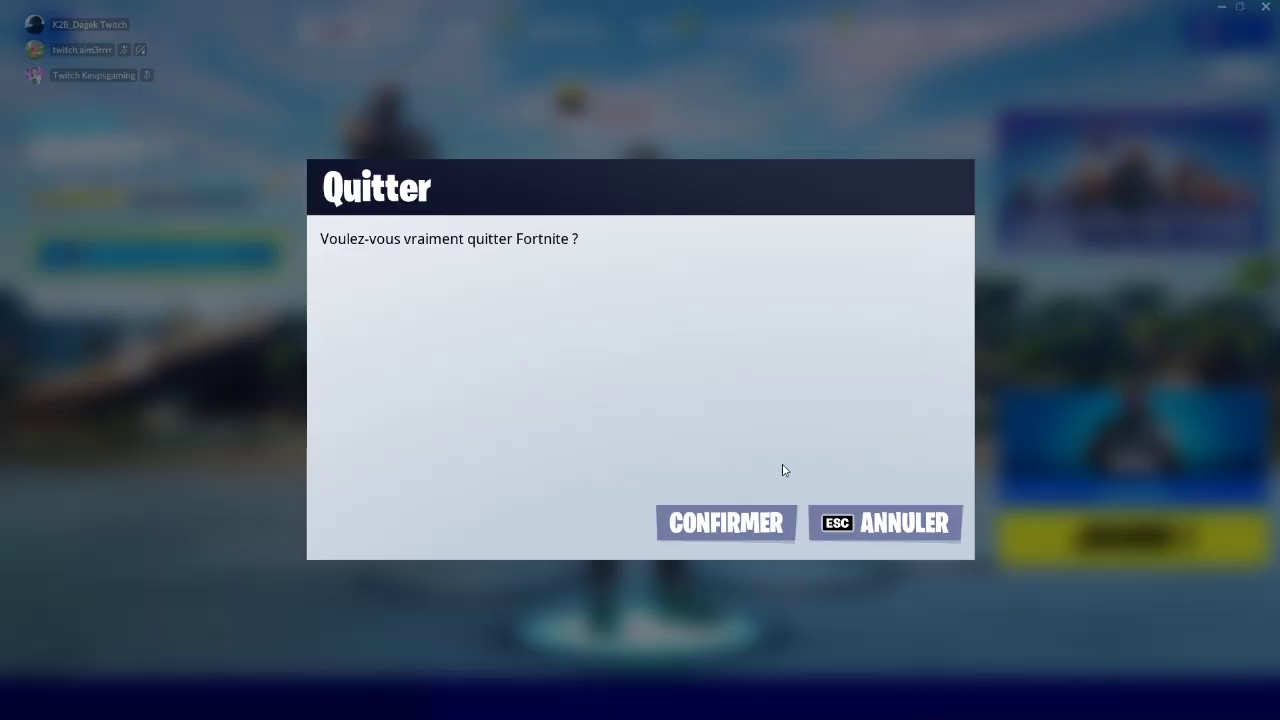
click(728, 523)
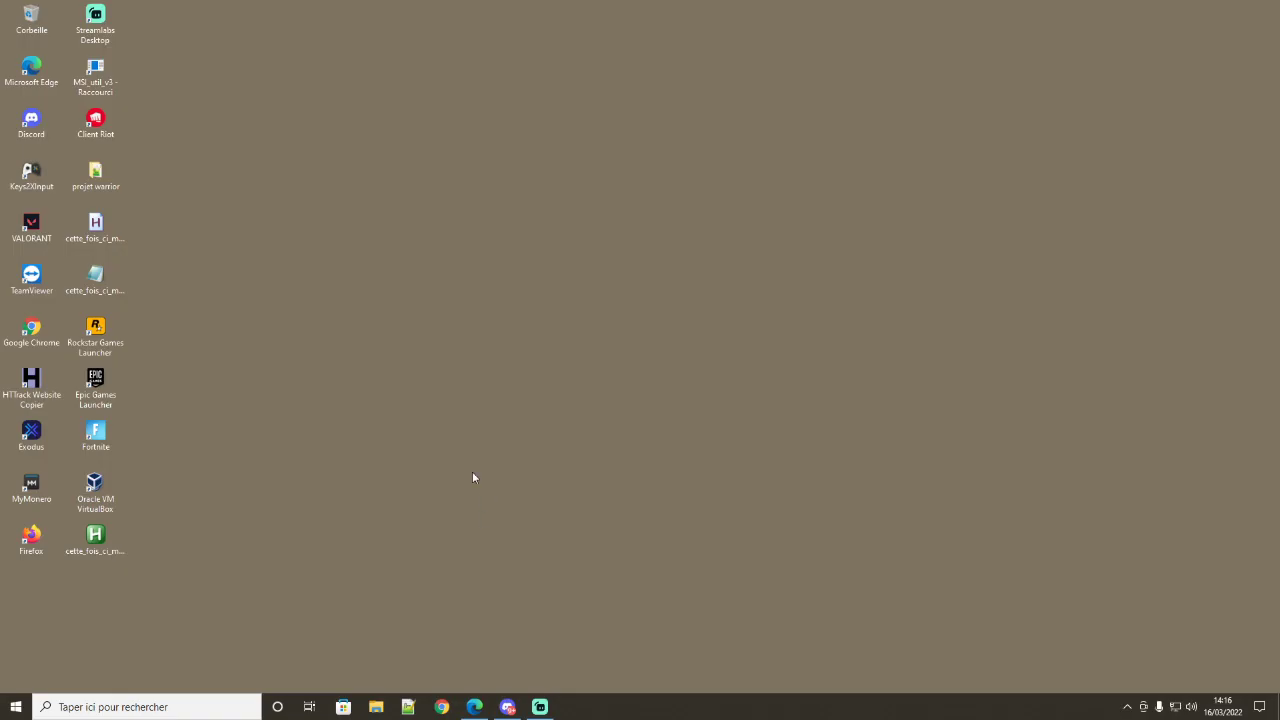
drag(426, 3, 89, 571)
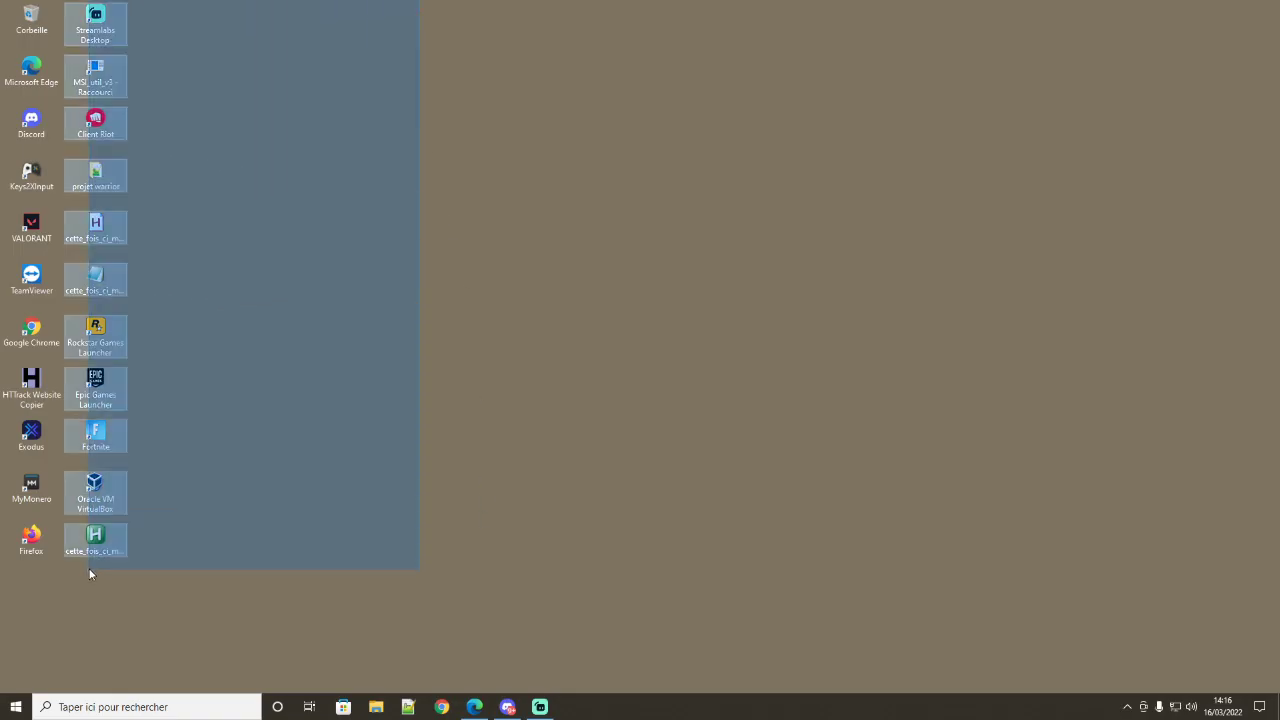
click(410, 552)
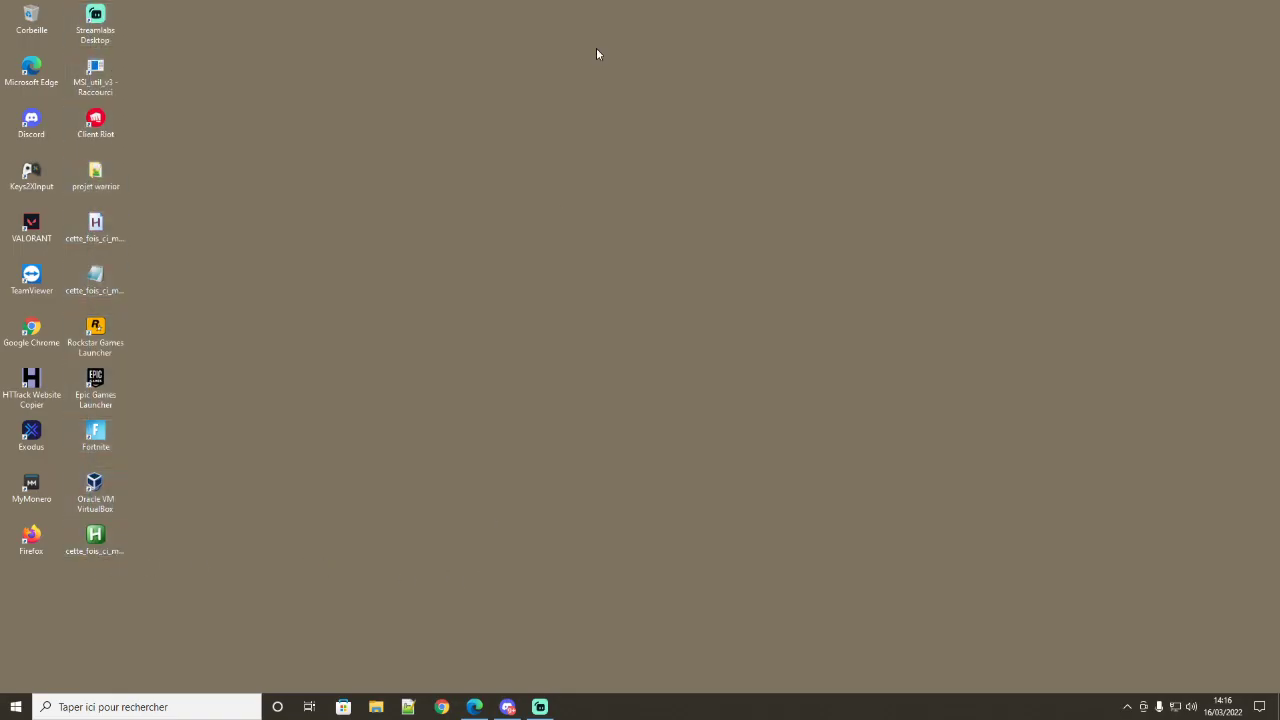